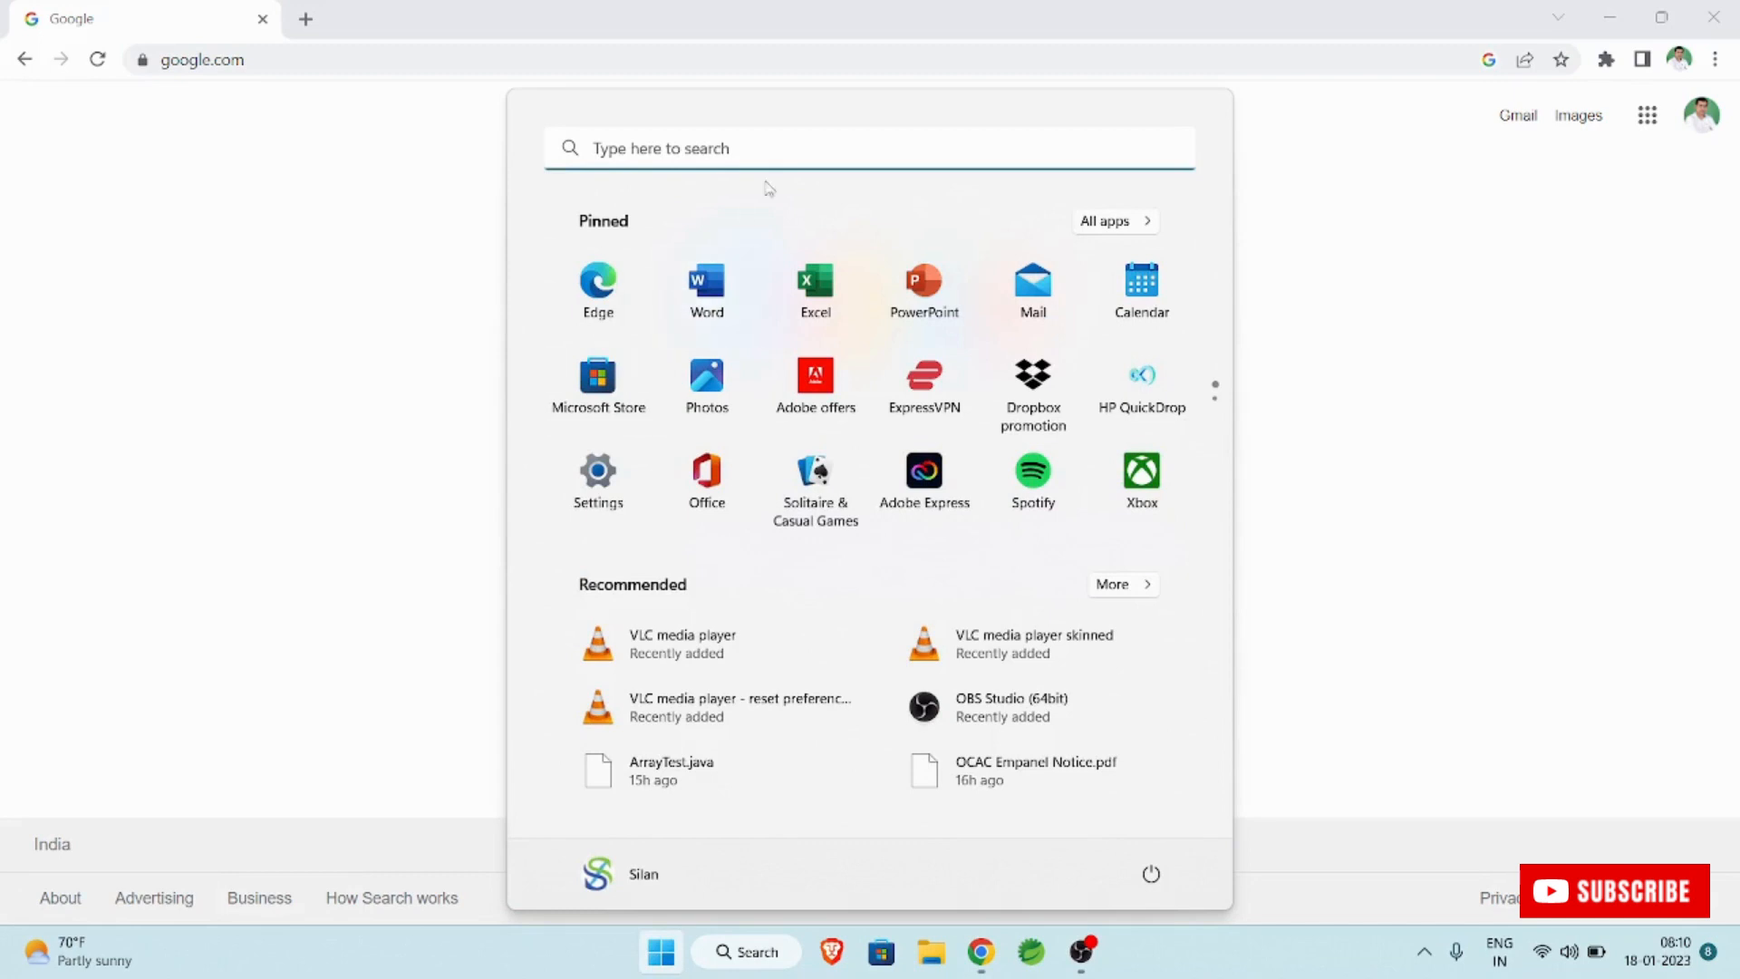
Open Command Prompt from the Start menu search.
{"action": "left_click", "coordinate": [788, 148]}
{"action": "type", "text": "cmd"}
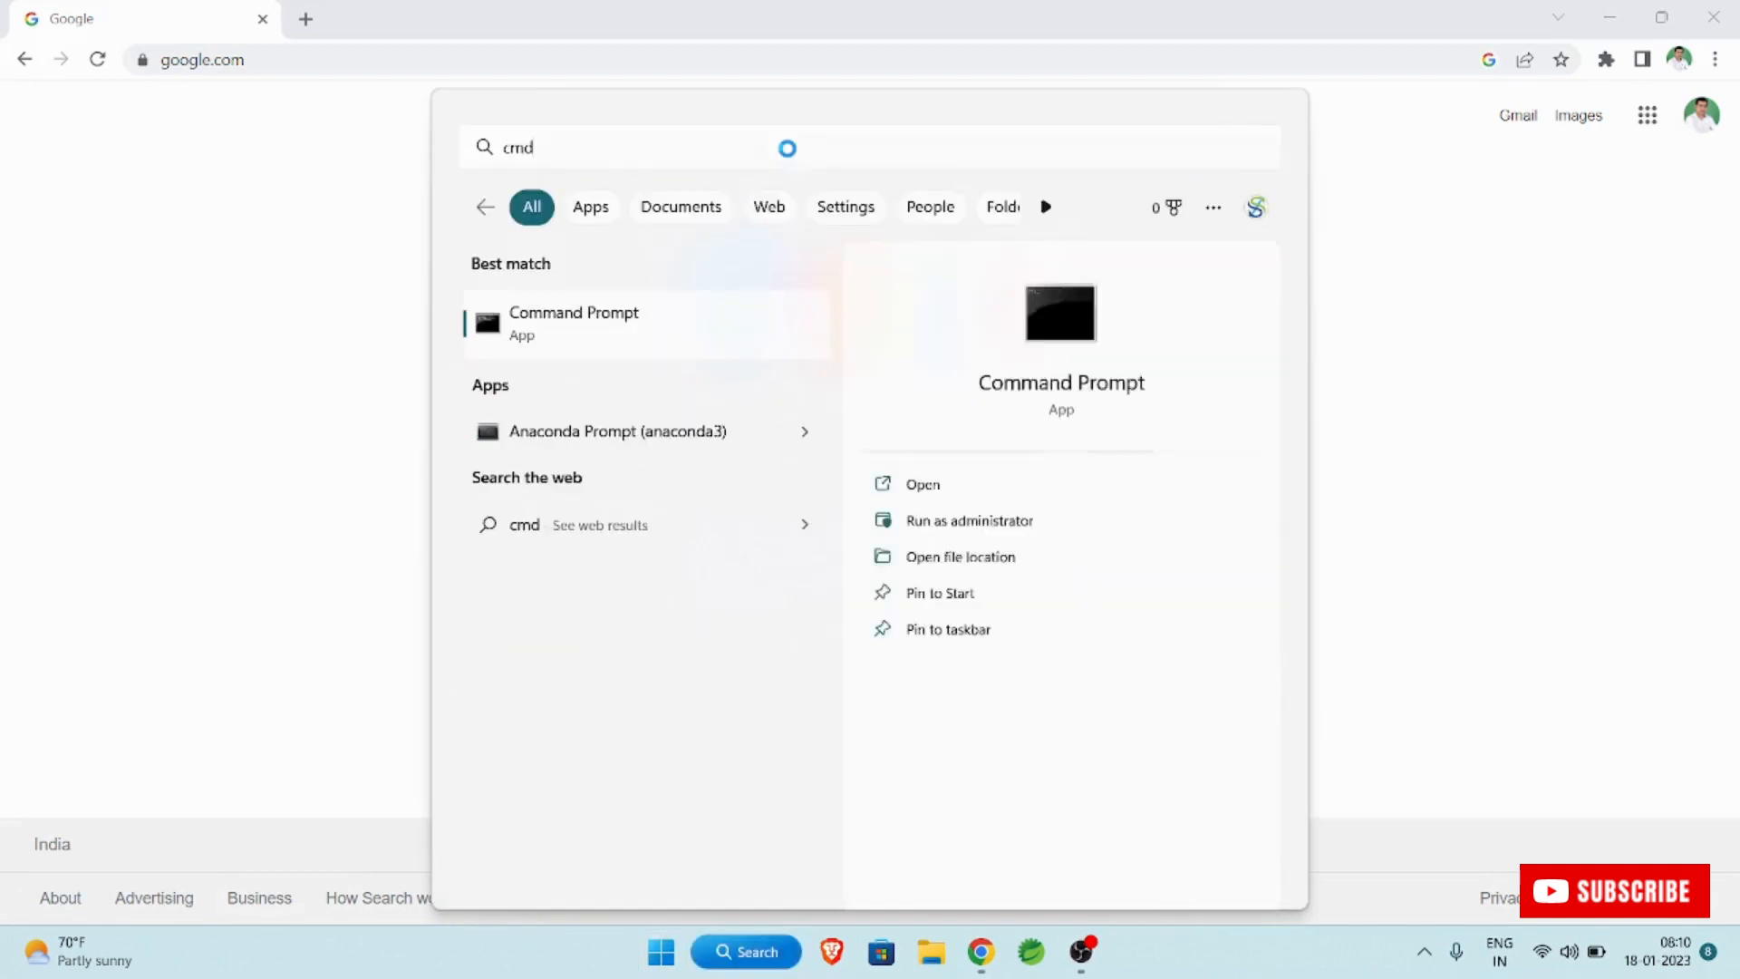
{"action": "key", "text": "Return"}
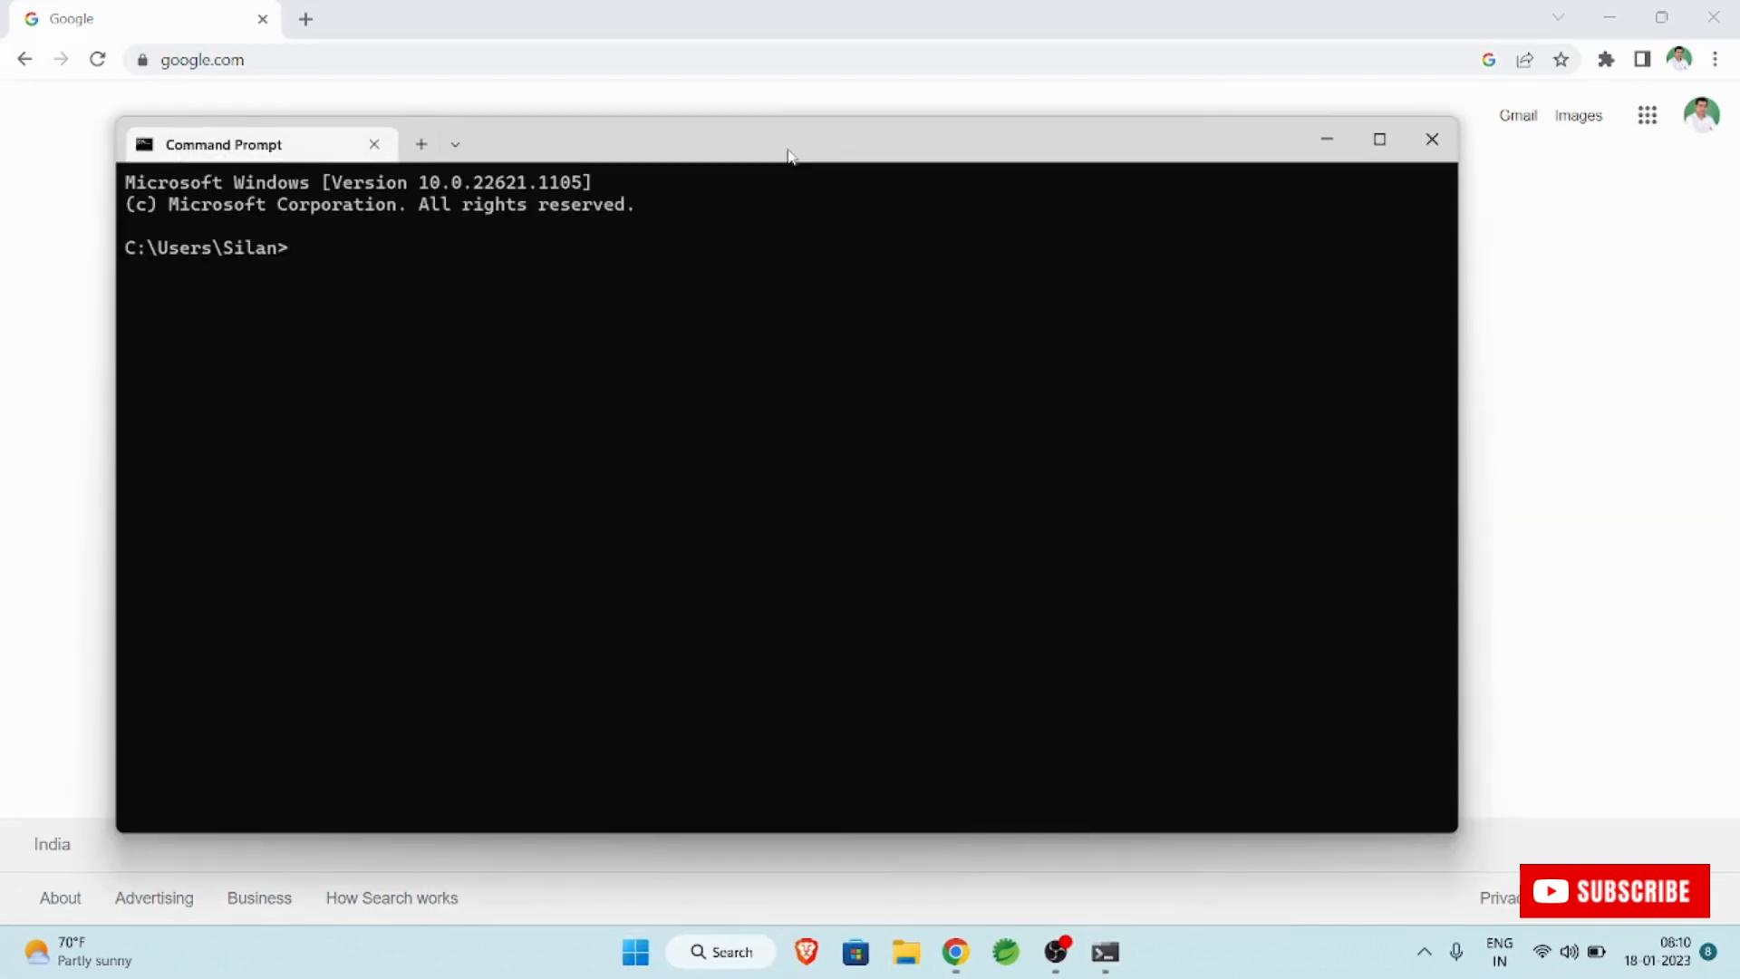
Check the installed Java version with java -version, highlight the version line, and close Command Prompt.
{"action": "type", "text": "java -version"}
{"action": "key", "text": "Return"}
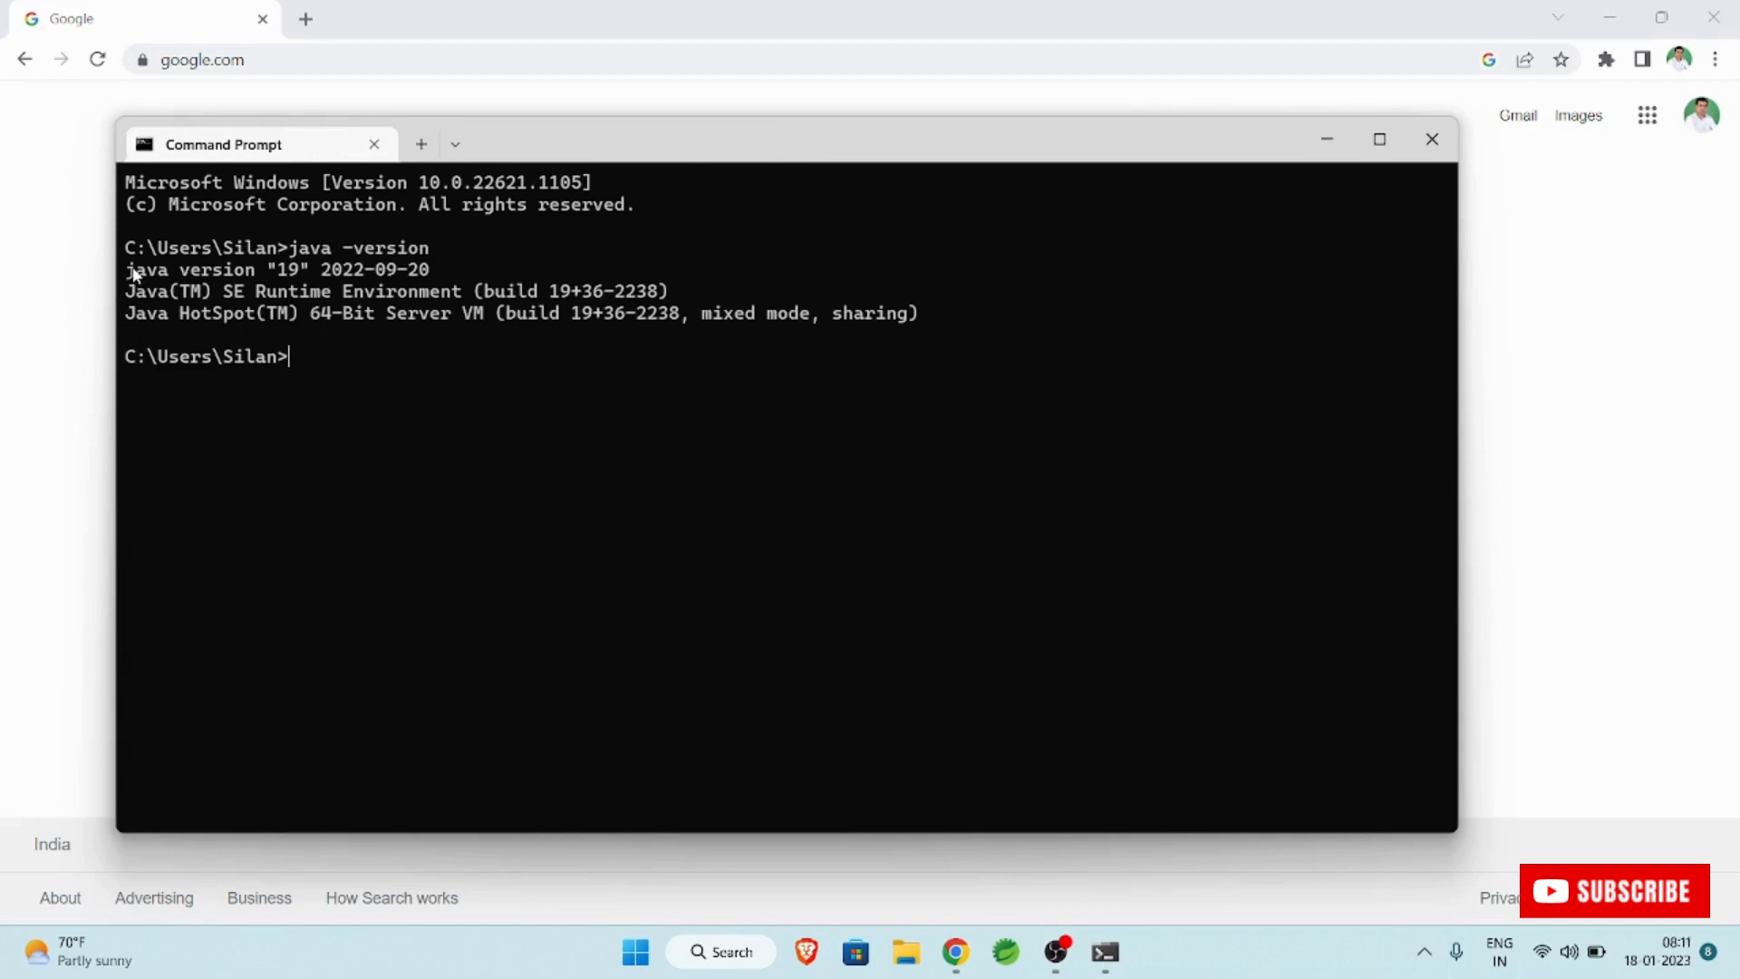
{"action": "left_click_drag", "start_coordinate": [128, 270], "coordinate": [473, 270]}
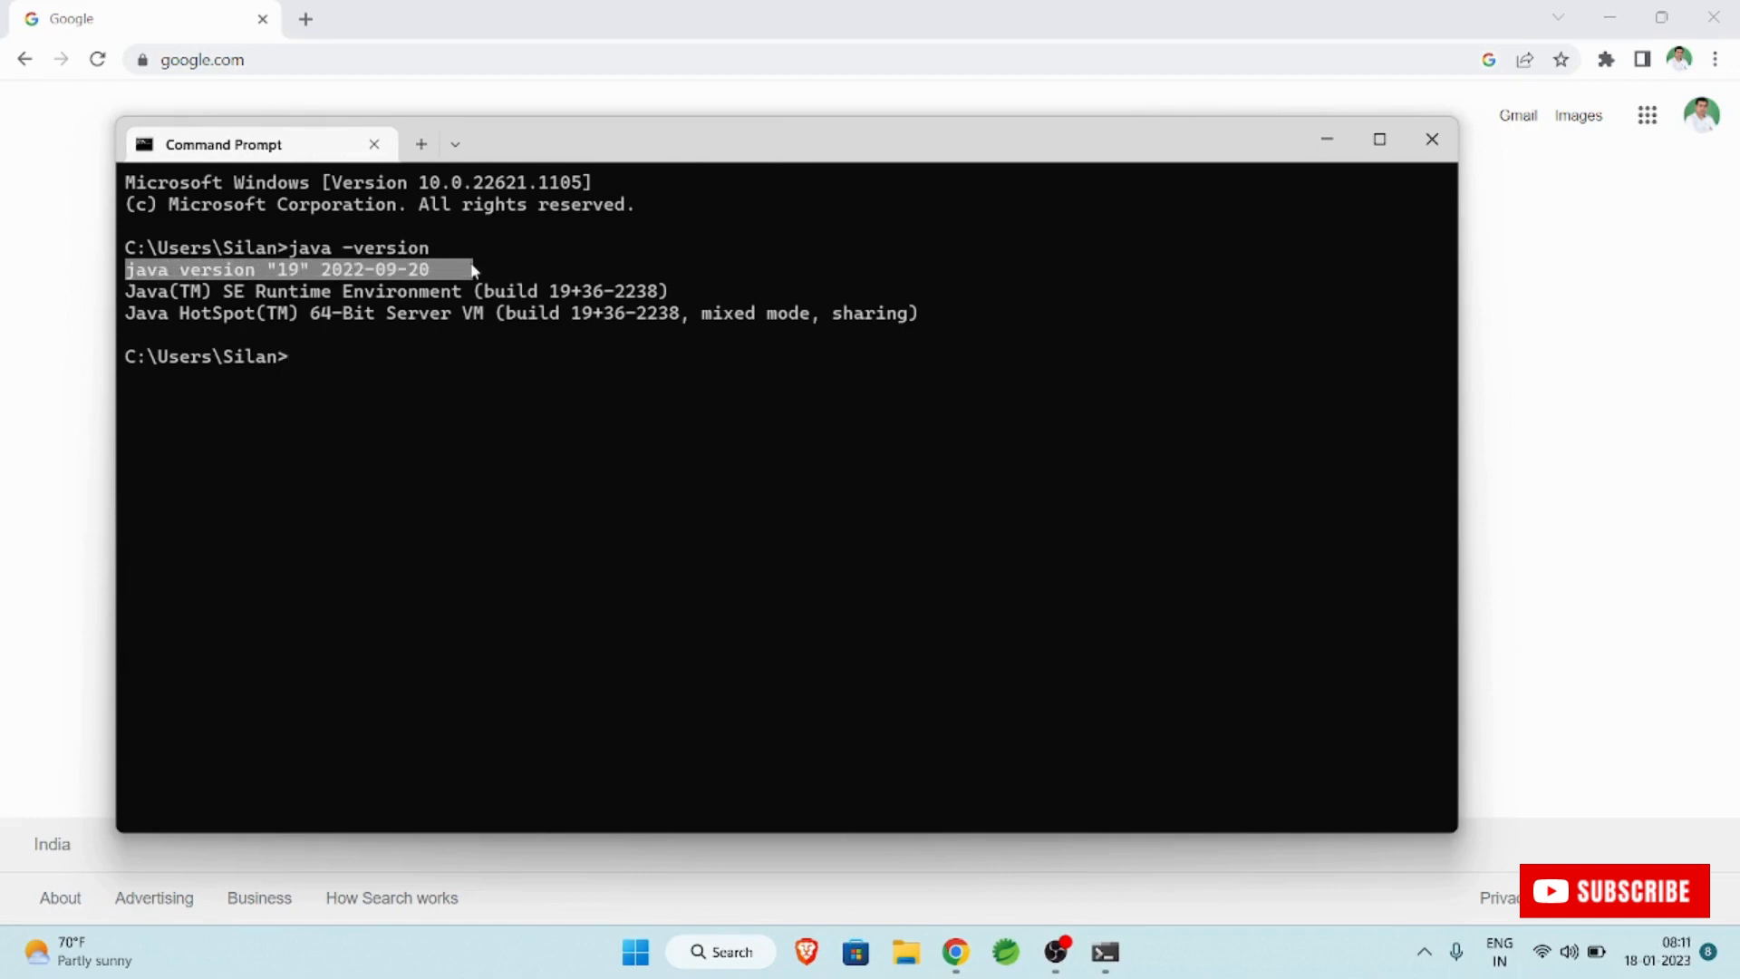
{"action": "left_click", "coordinate": [1430, 142]}
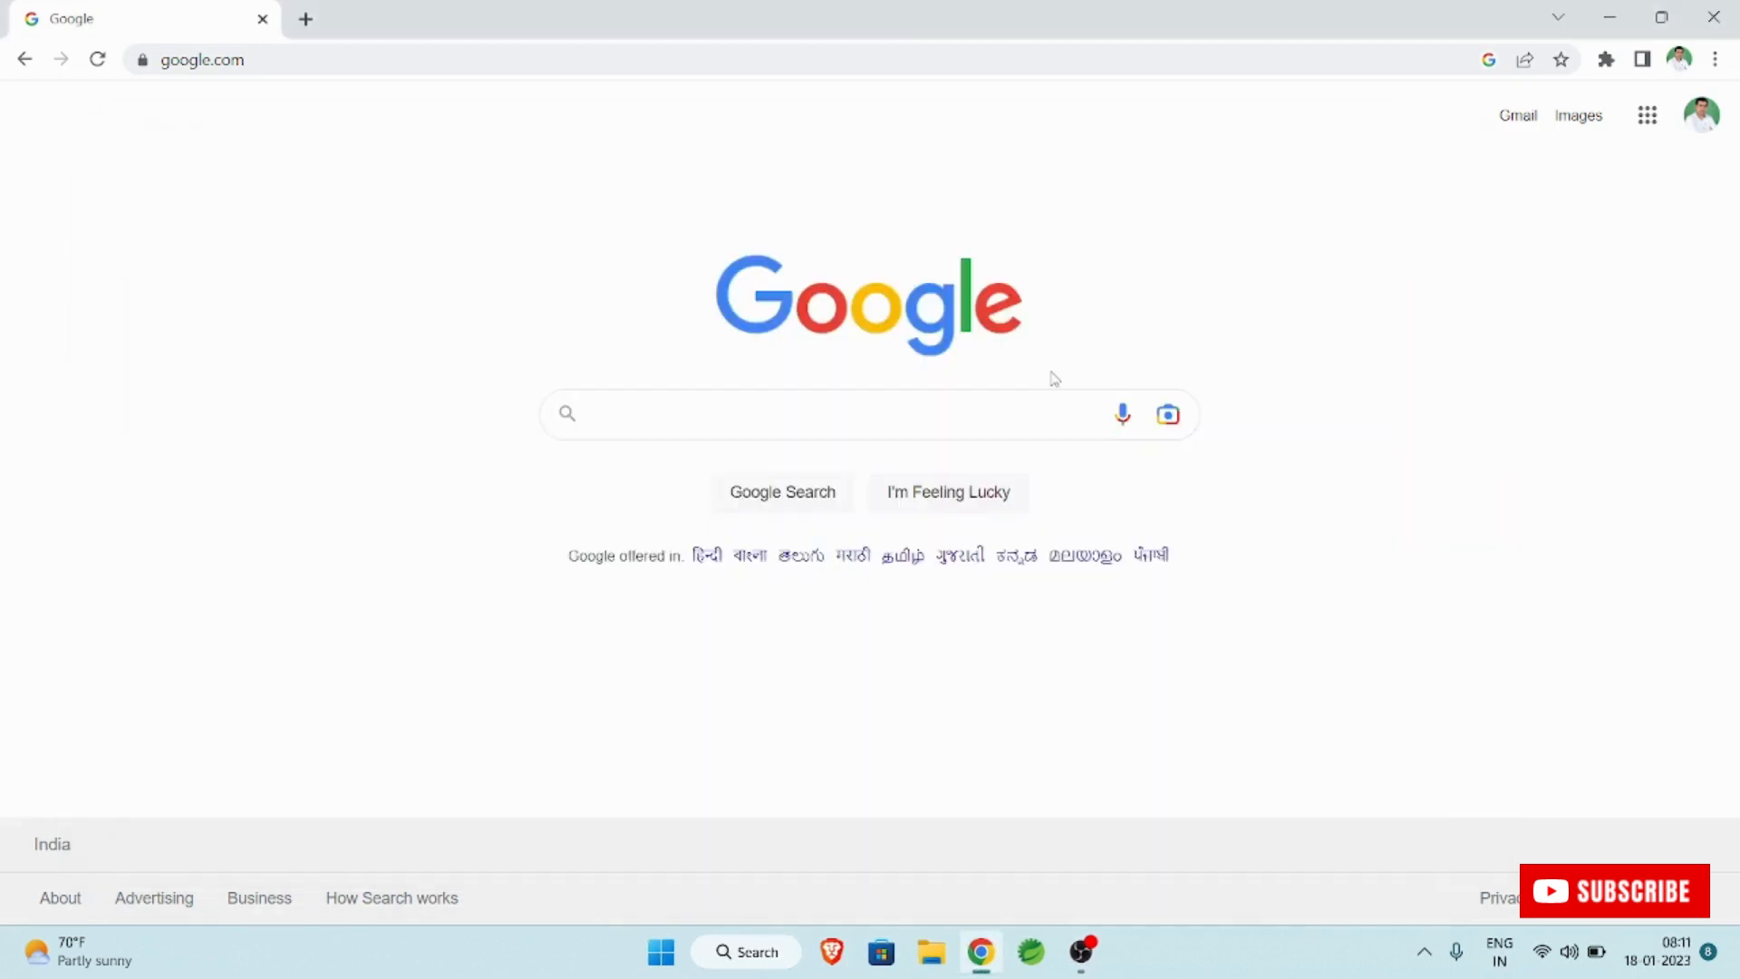
Search Google for eclipse download and open the Eclipse Downloads page in a new tab.
{"action": "type", "text": "eclipse"}
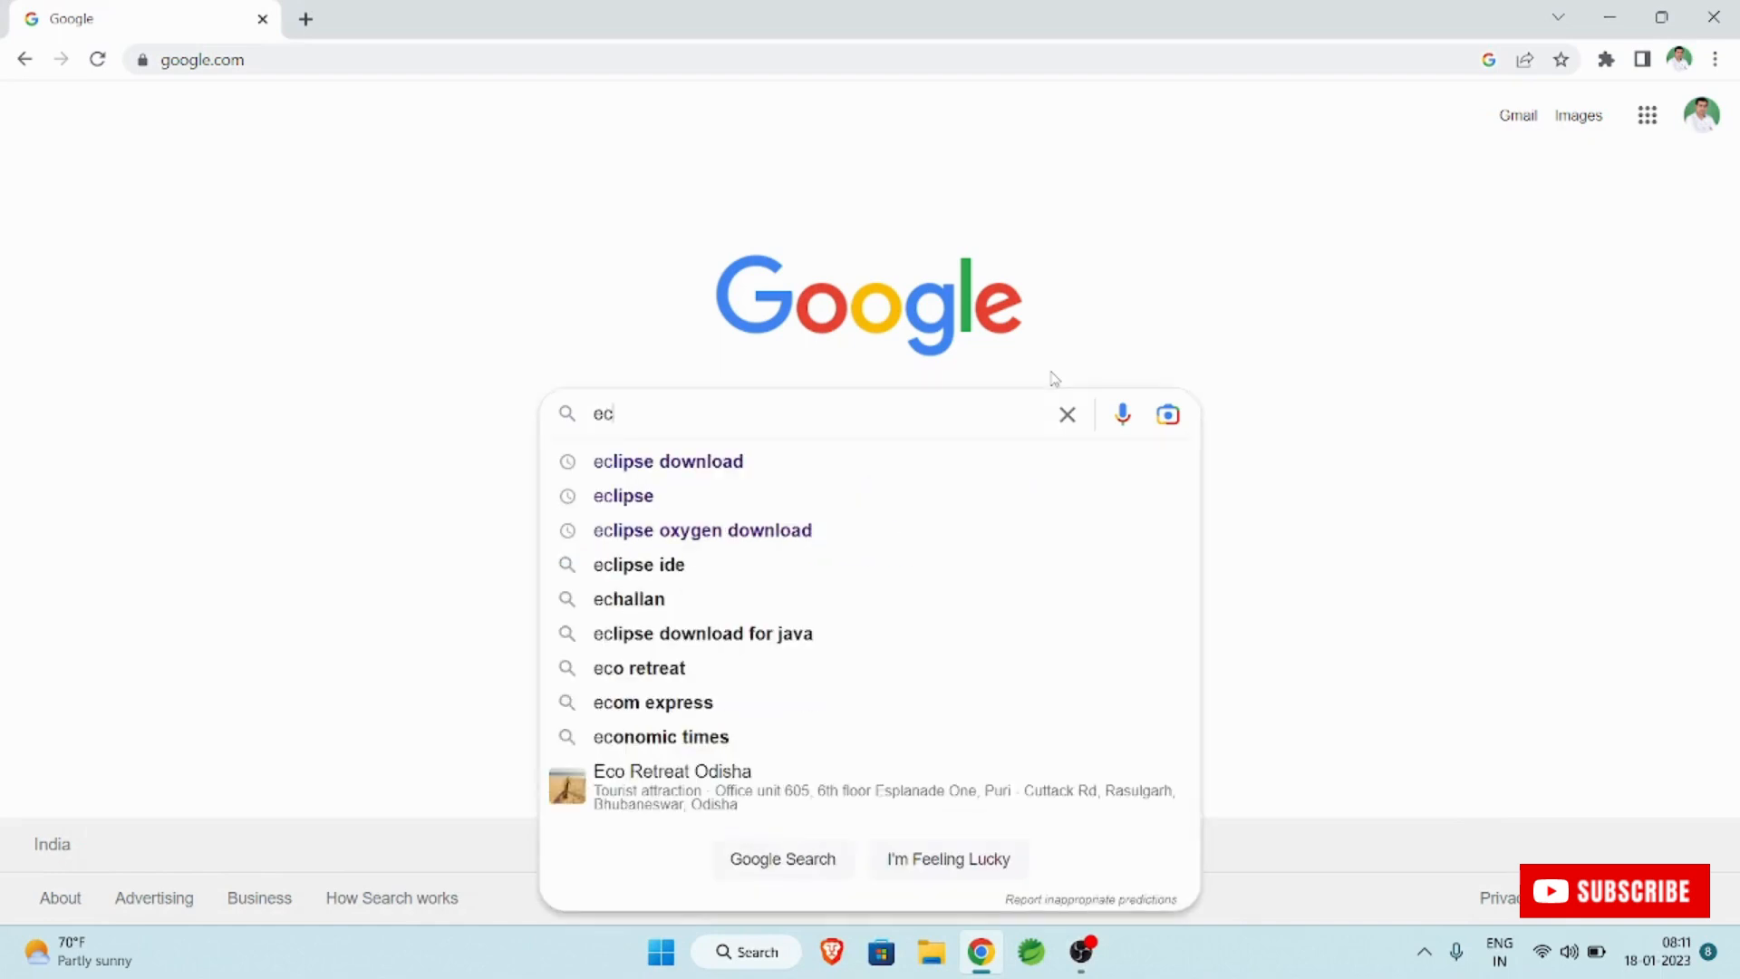
{"action": "left_click", "coordinate": [812, 464]}
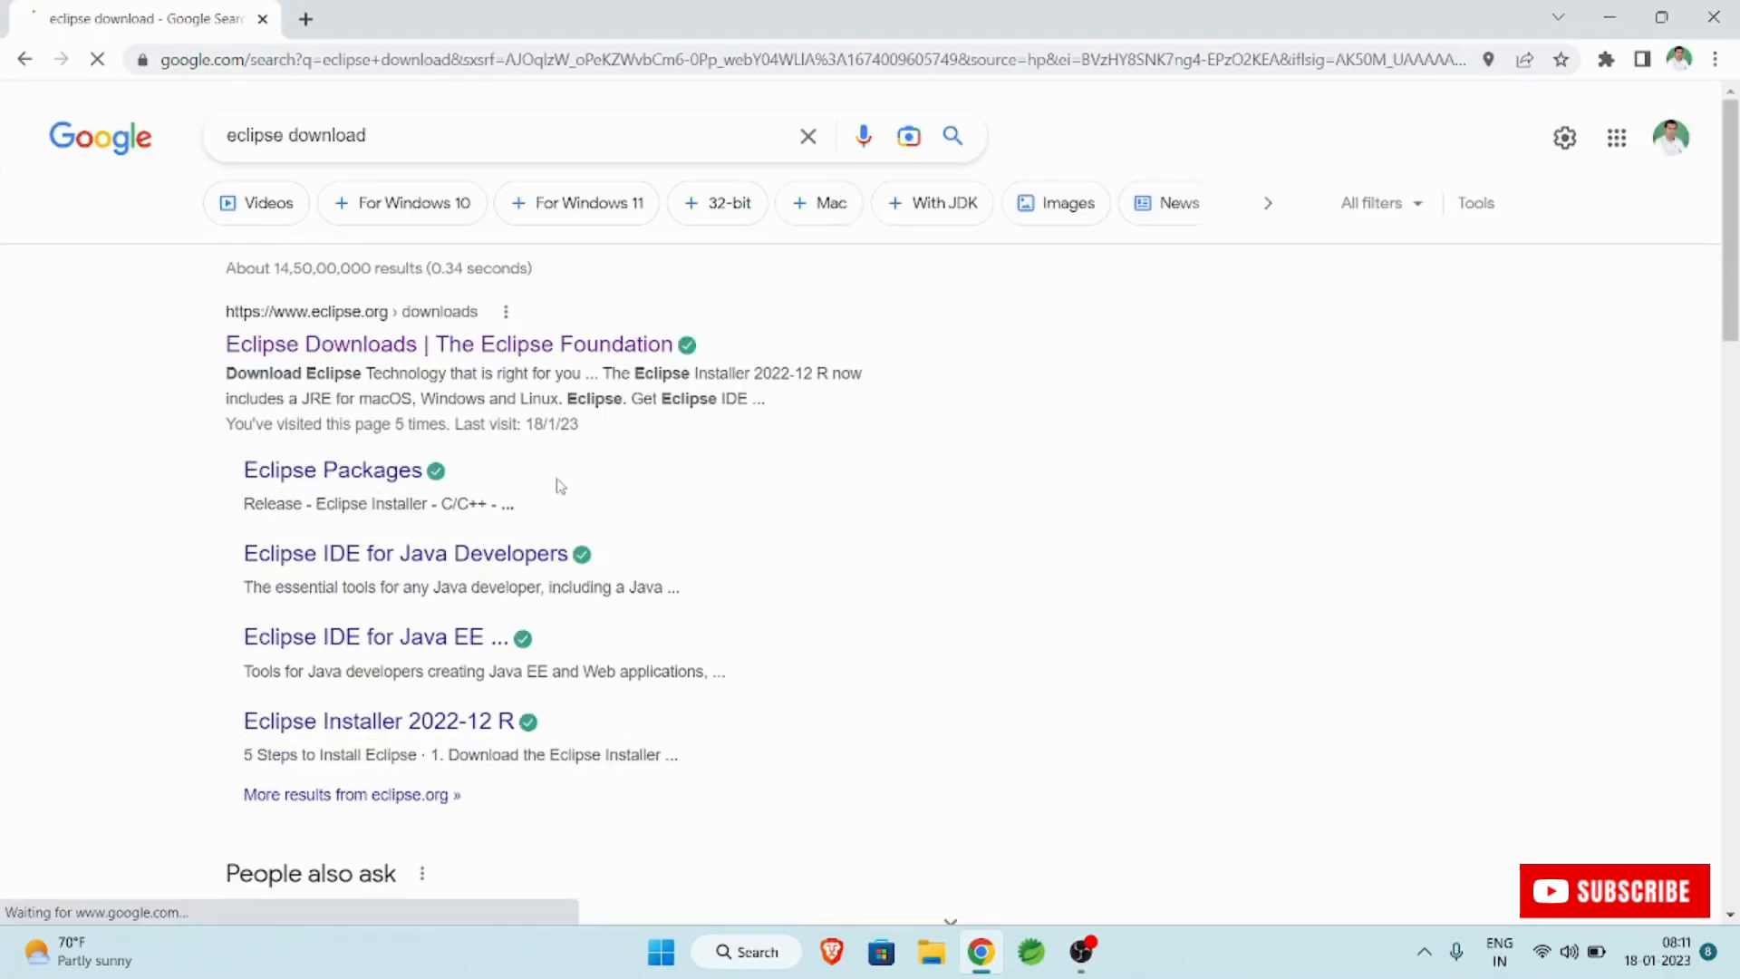
{"action": "right_click", "coordinate": [523, 351]}
{"action": "left_click", "coordinate": [619, 367]}
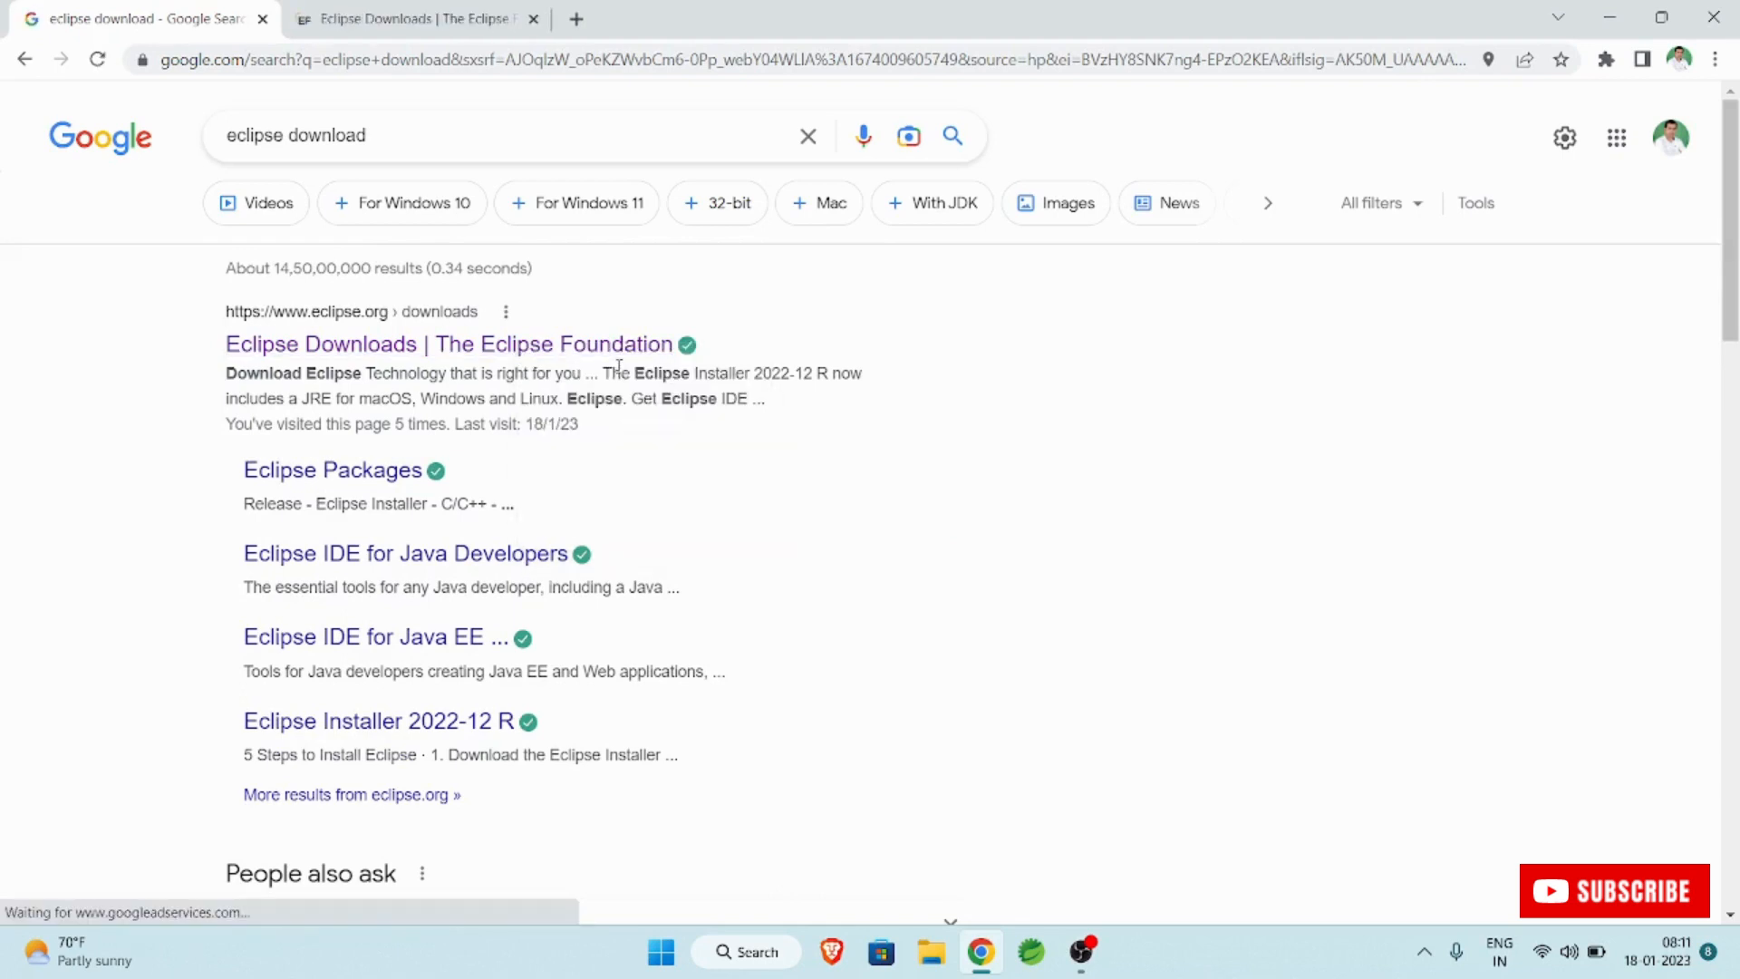
{"action": "left_click", "coordinate": [406, 16]}
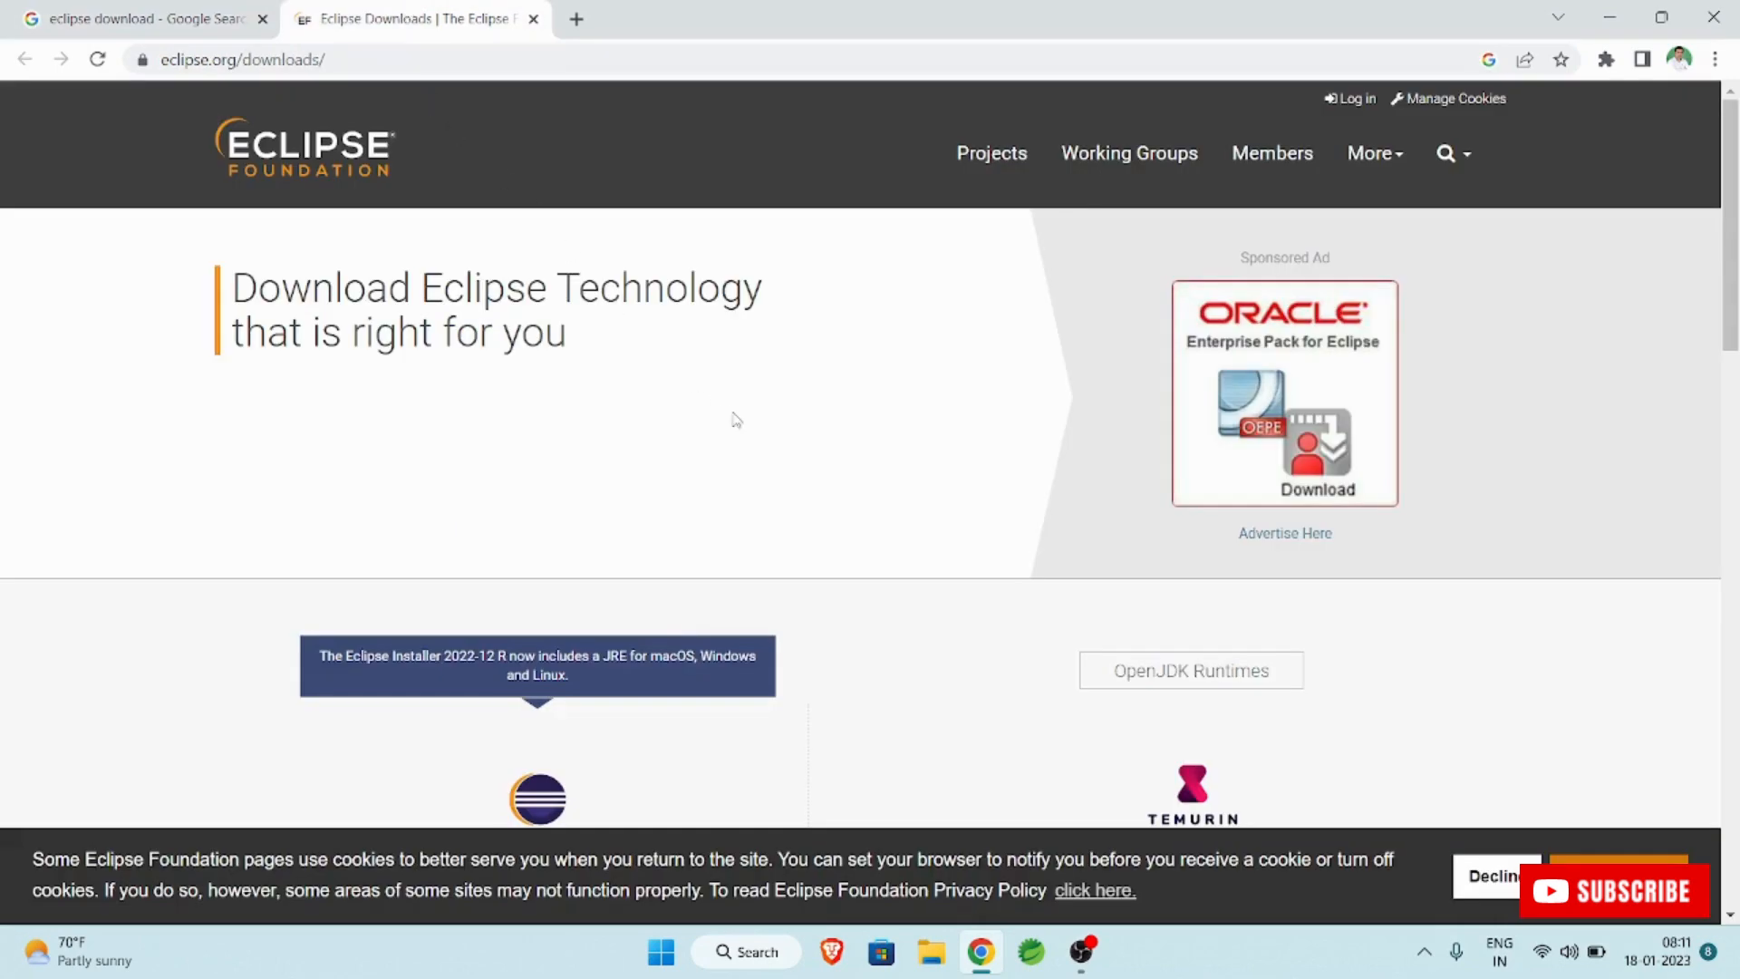
{"action": "left_click", "coordinate": [154, 18]}
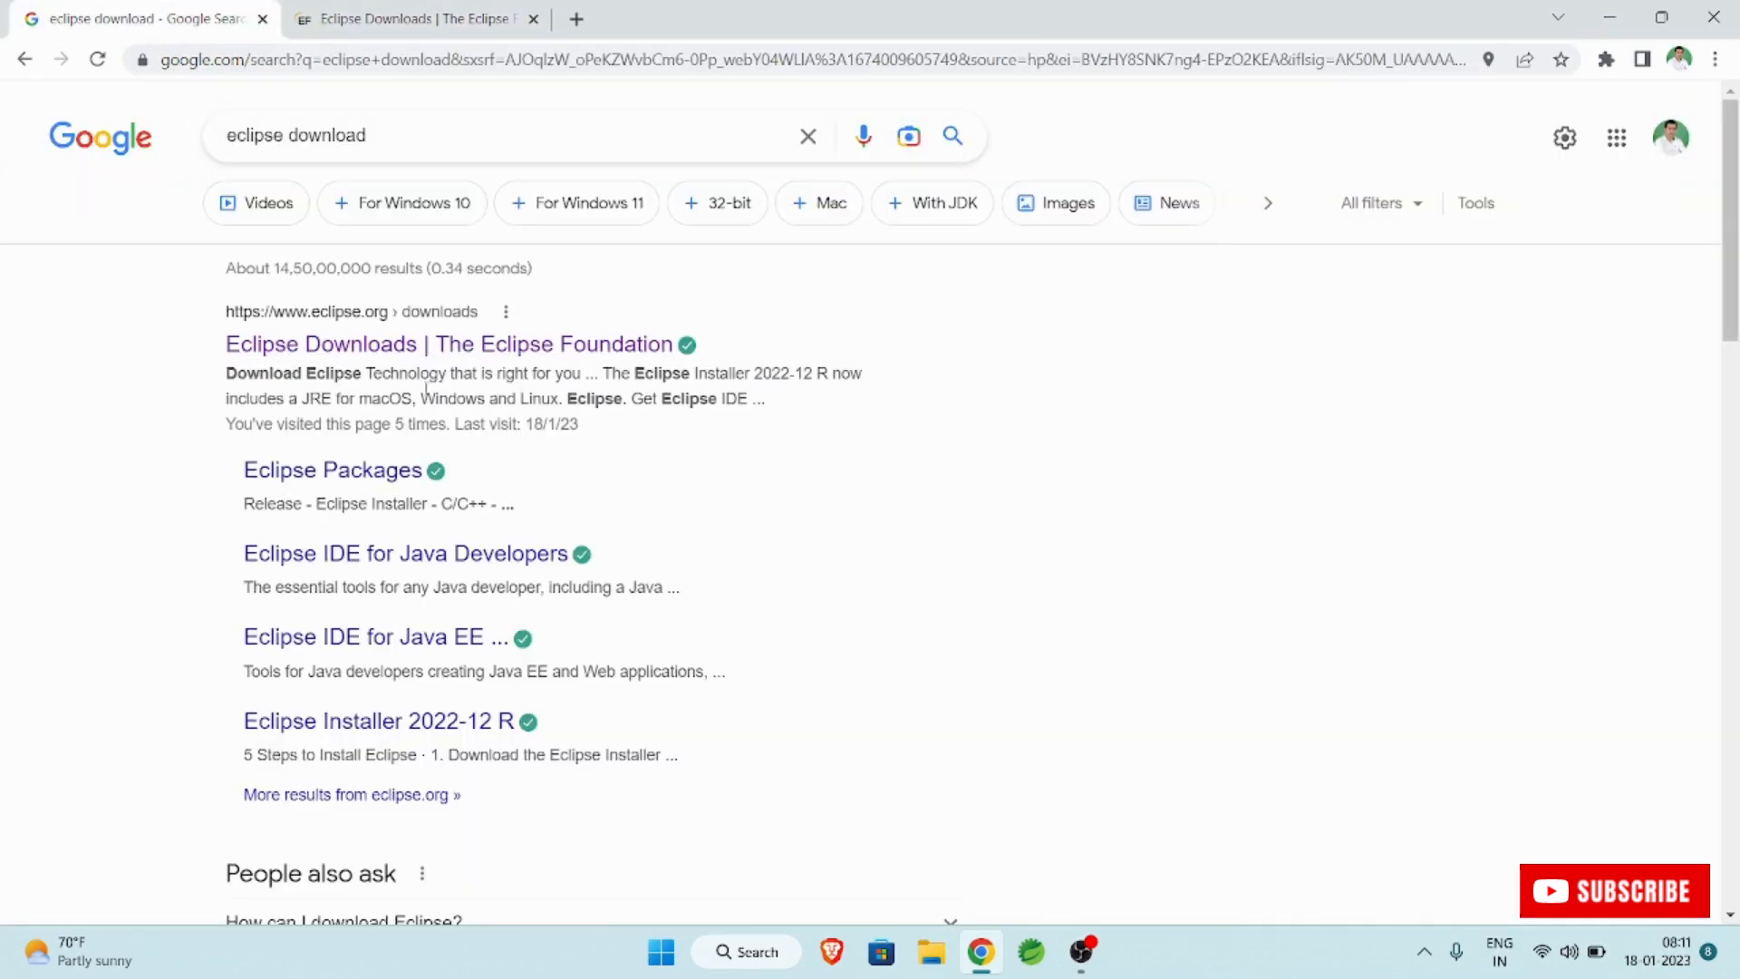
{"action": "left_click", "coordinate": [437, 20]}
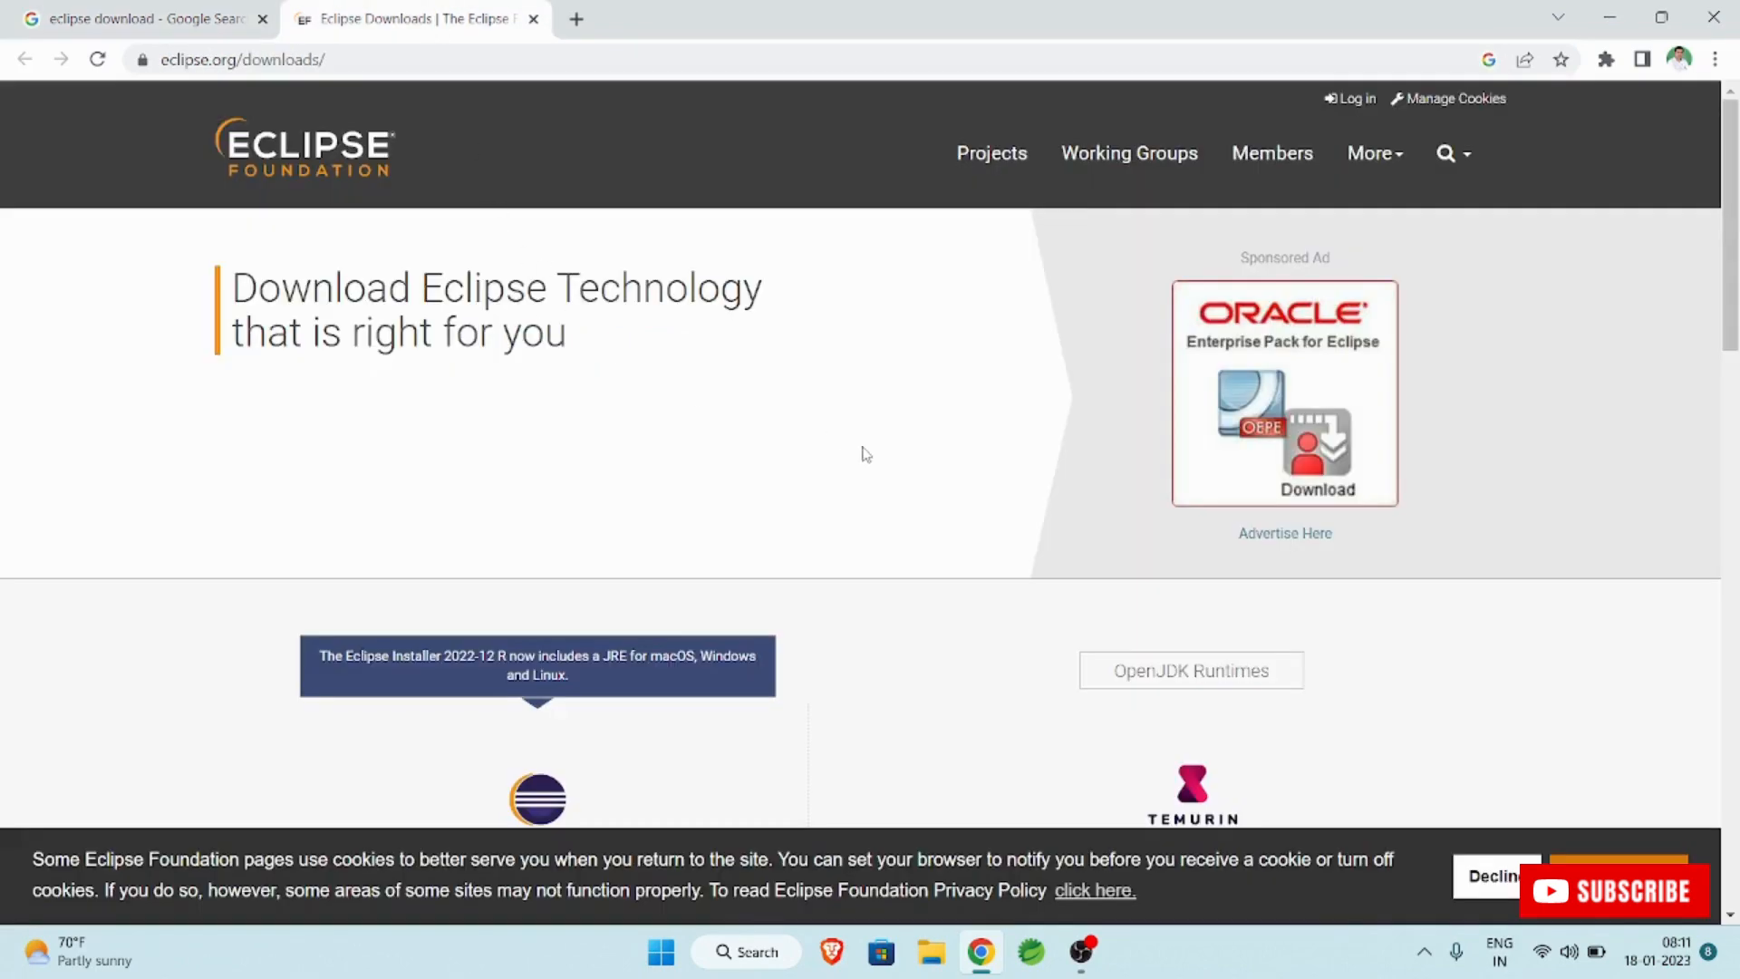
Download the Eclipse IDE 2022-12 installer for x86_64 from the downloads page.
{"action": "scroll", "coordinate": [861, 455], "scroll_direction": "down", "scroll_amount": 6}
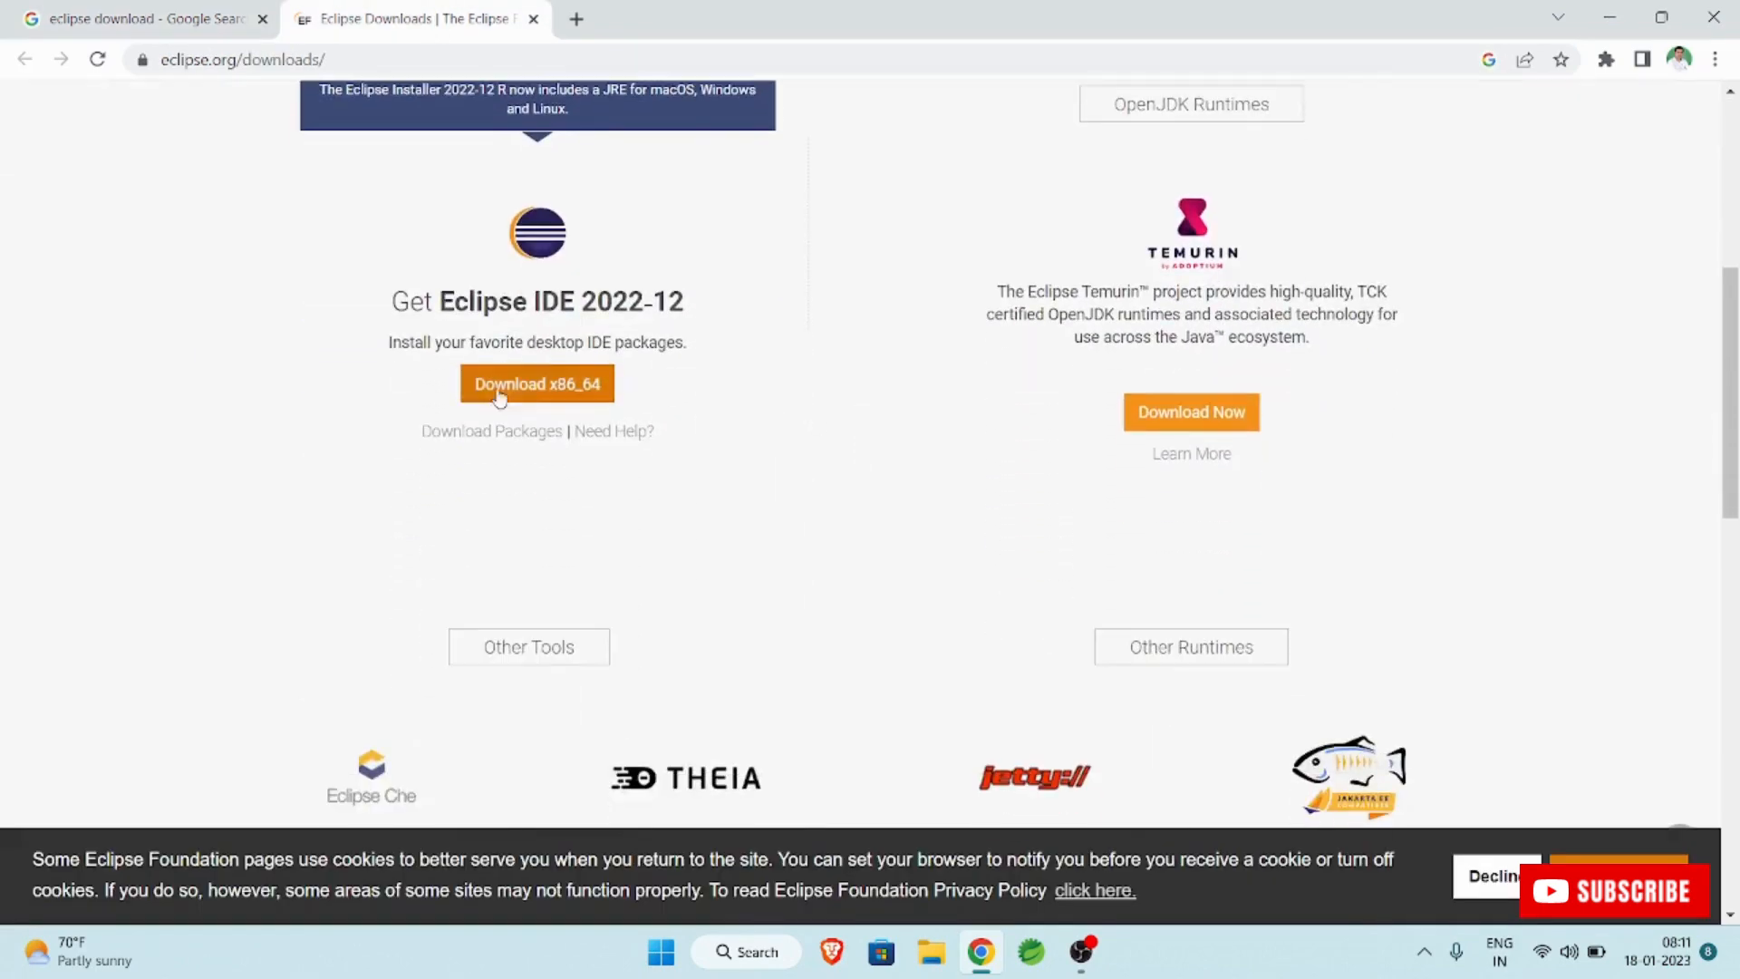
{"action": "scroll", "coordinate": [453, 523], "scroll_direction": "up", "scroll_amount": 1}
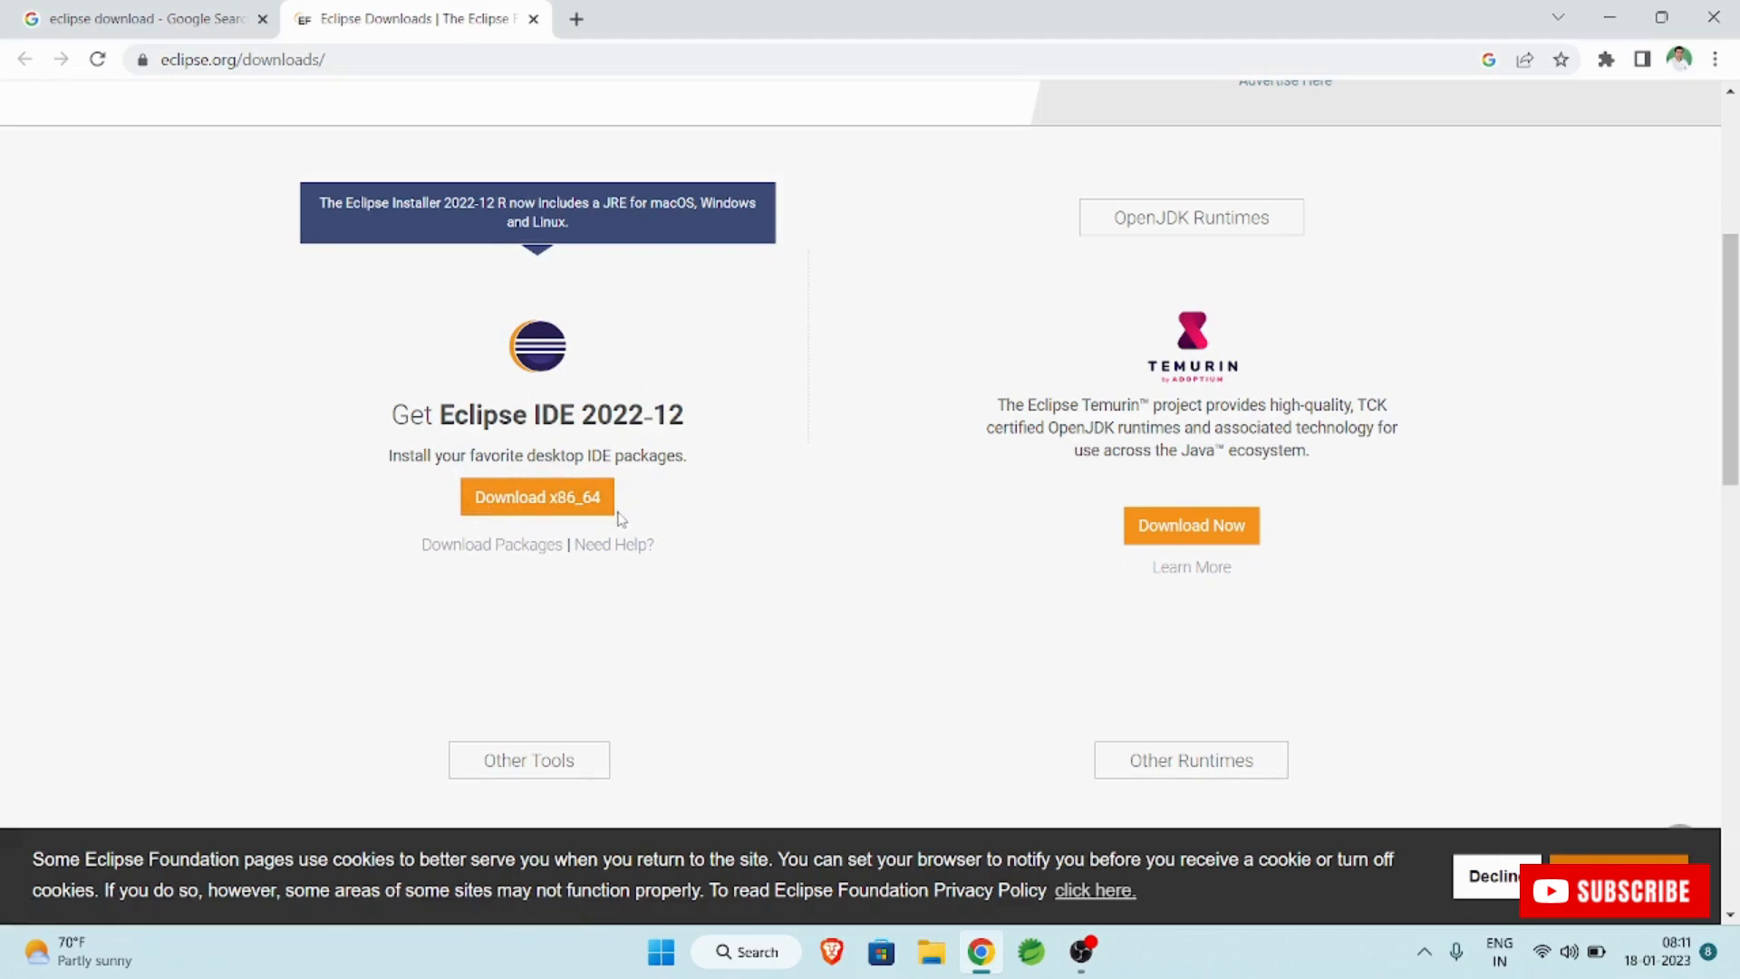
{"action": "left_click", "coordinate": [528, 504]}
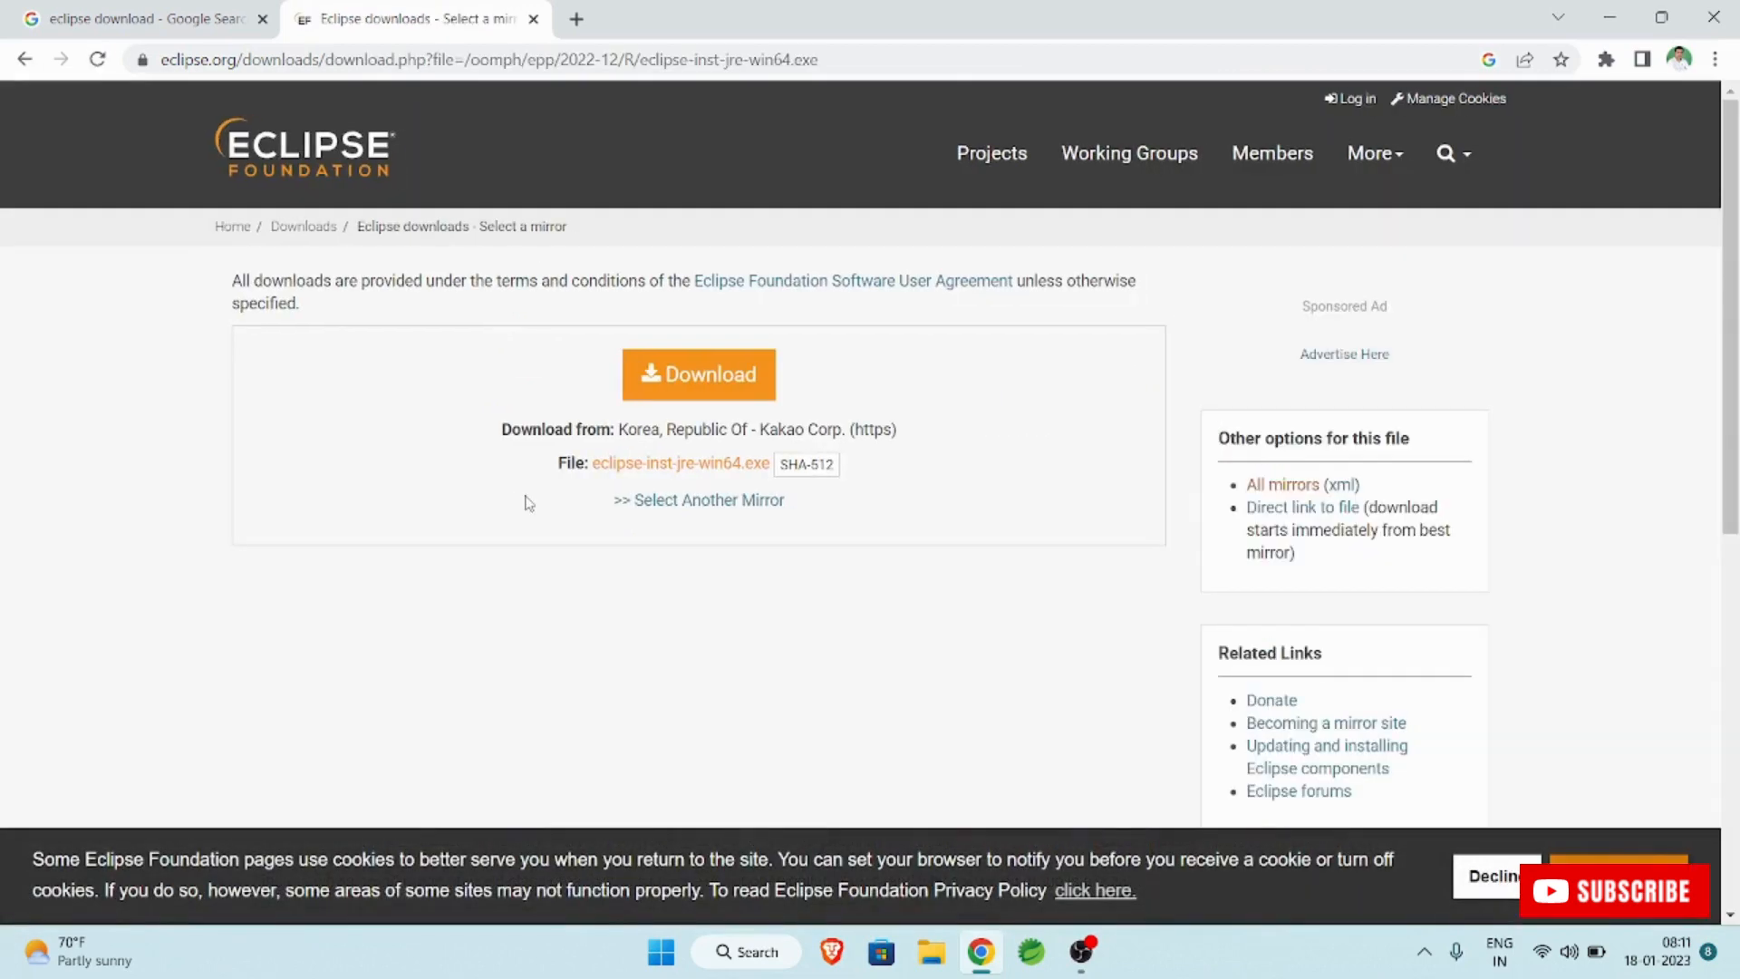
{"action": "left_click", "coordinate": [686, 376]}
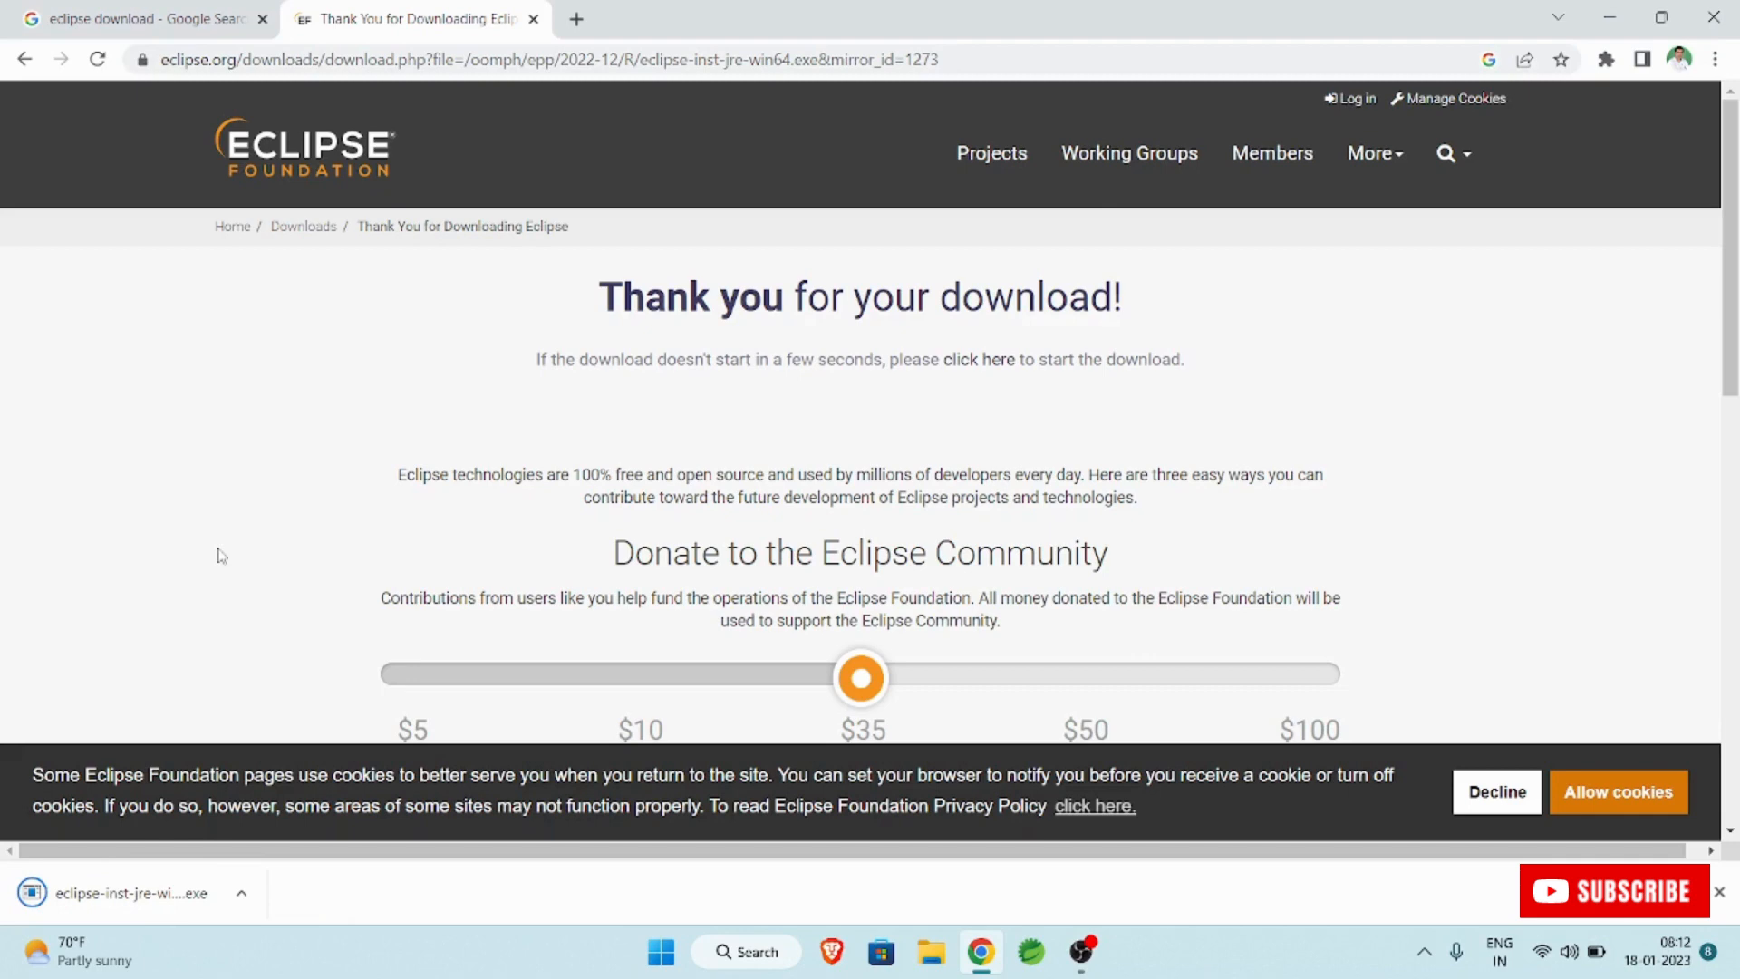
Run eclipse-inst-jre-win64.exe from the Downloads folder in File Explorer.
{"action": "left_click", "coordinate": [933, 955]}
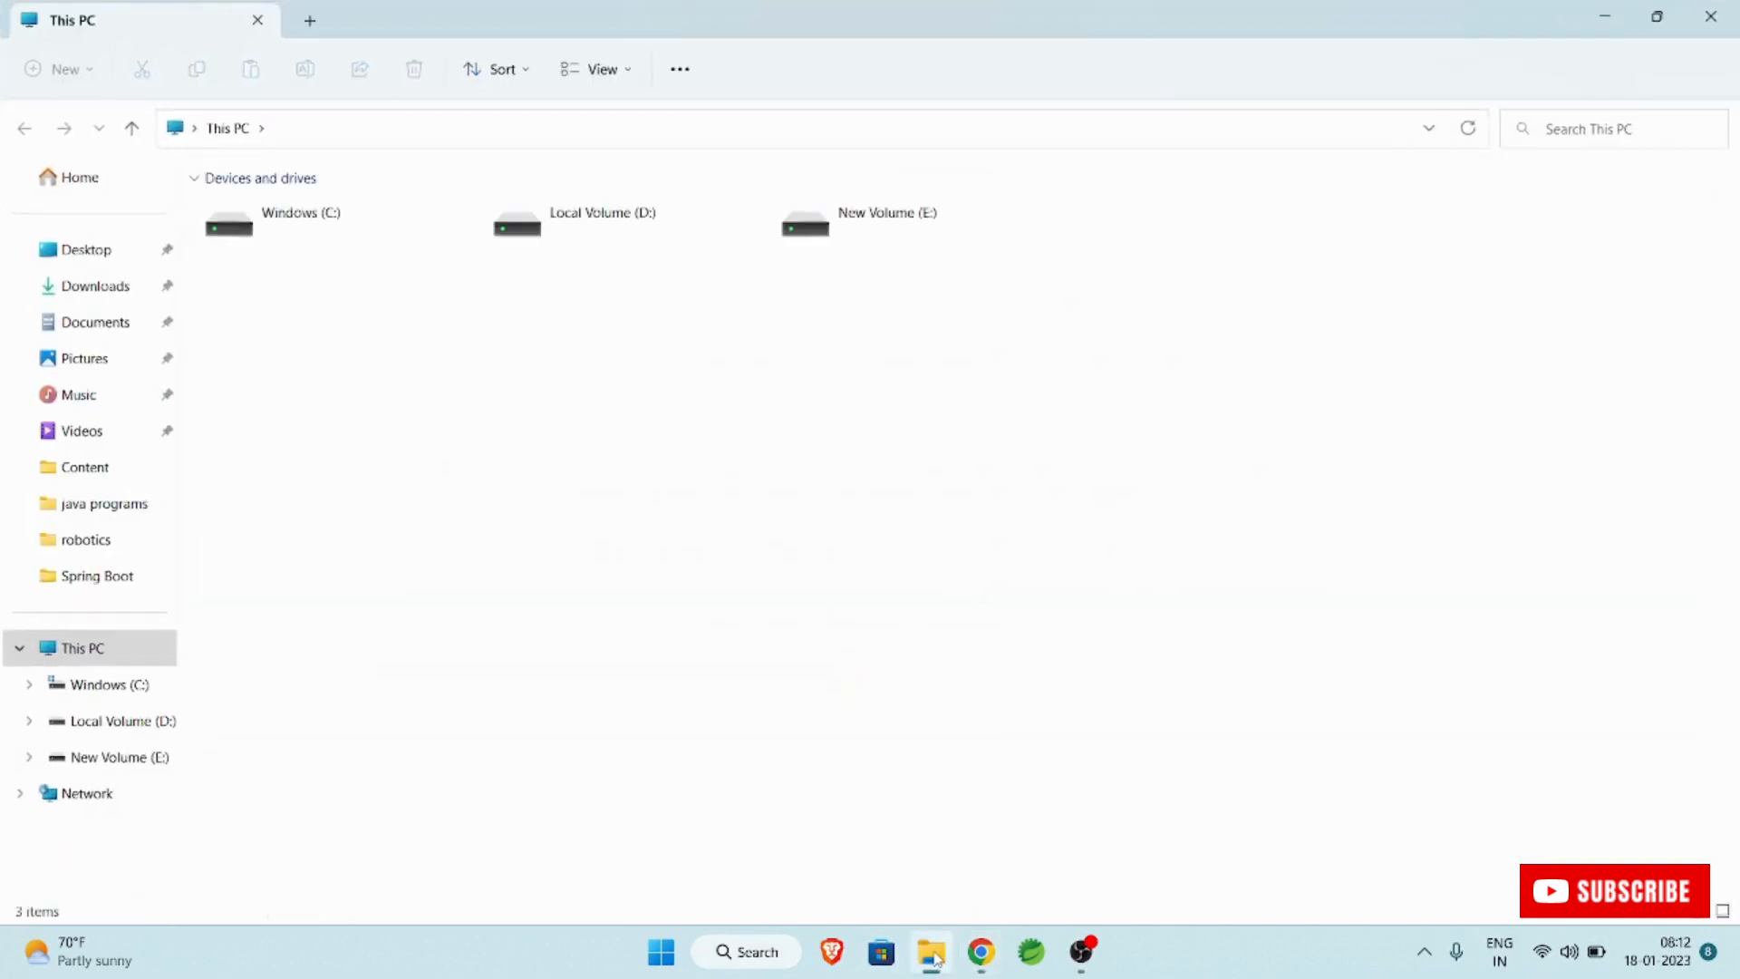
{"action": "left_click", "coordinate": [69, 288]}
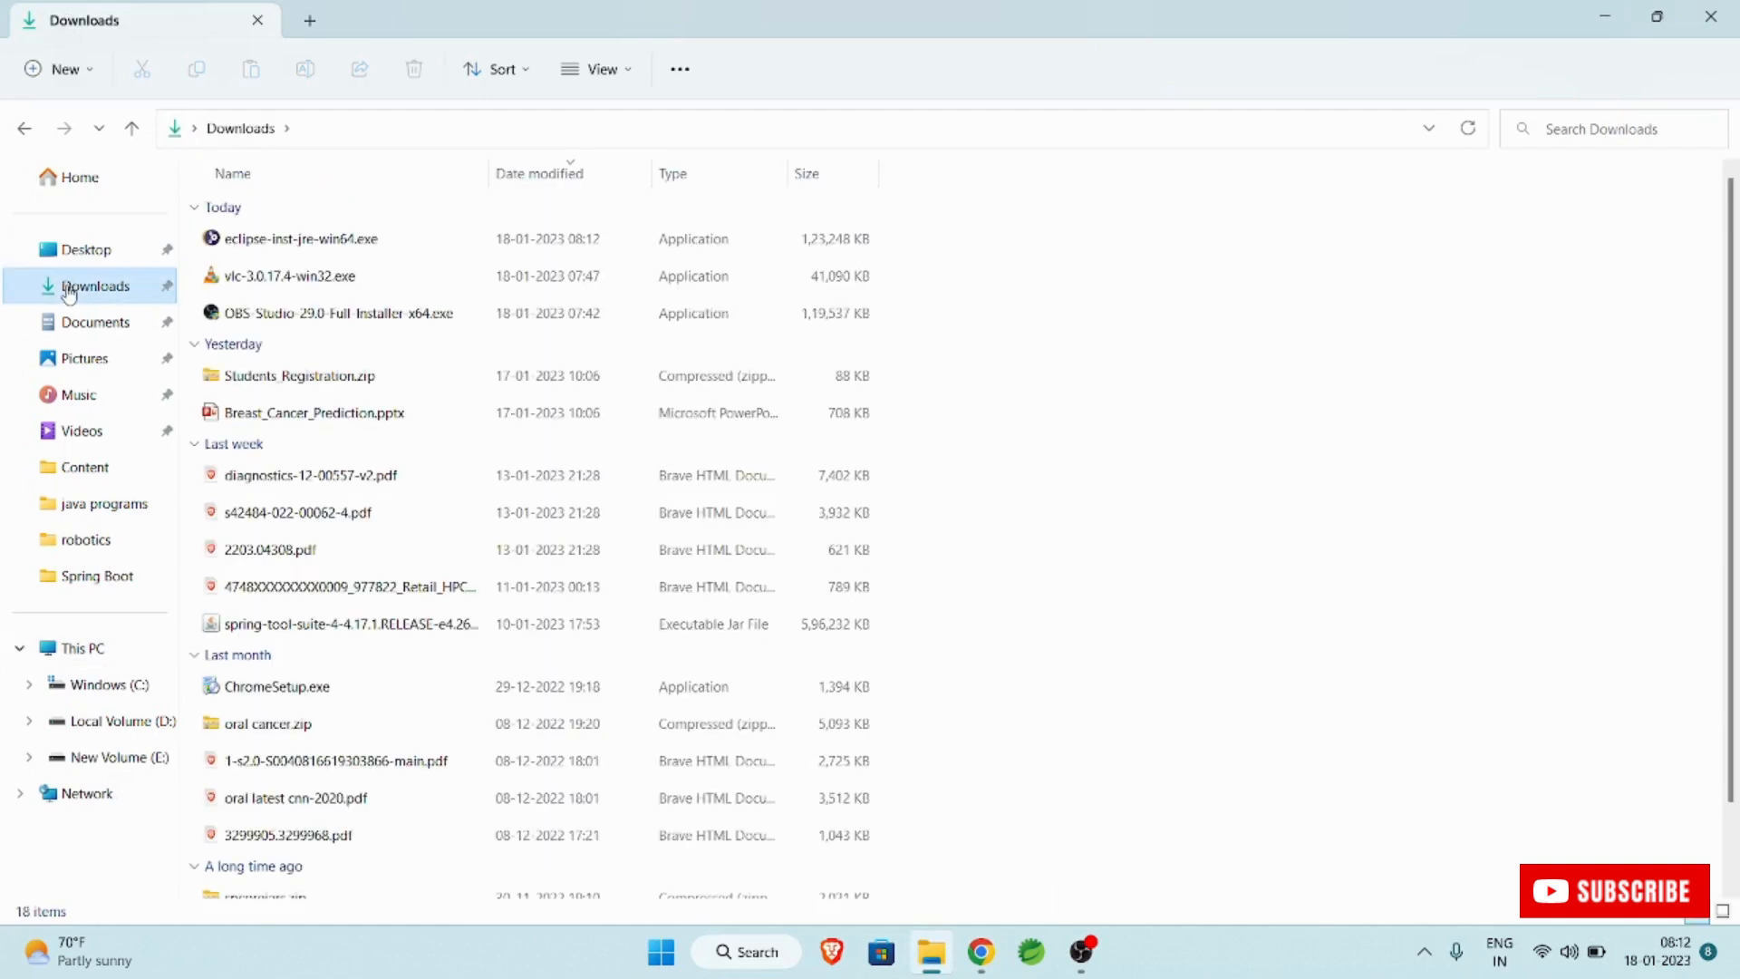
{"action": "left_click", "coordinate": [313, 243]}
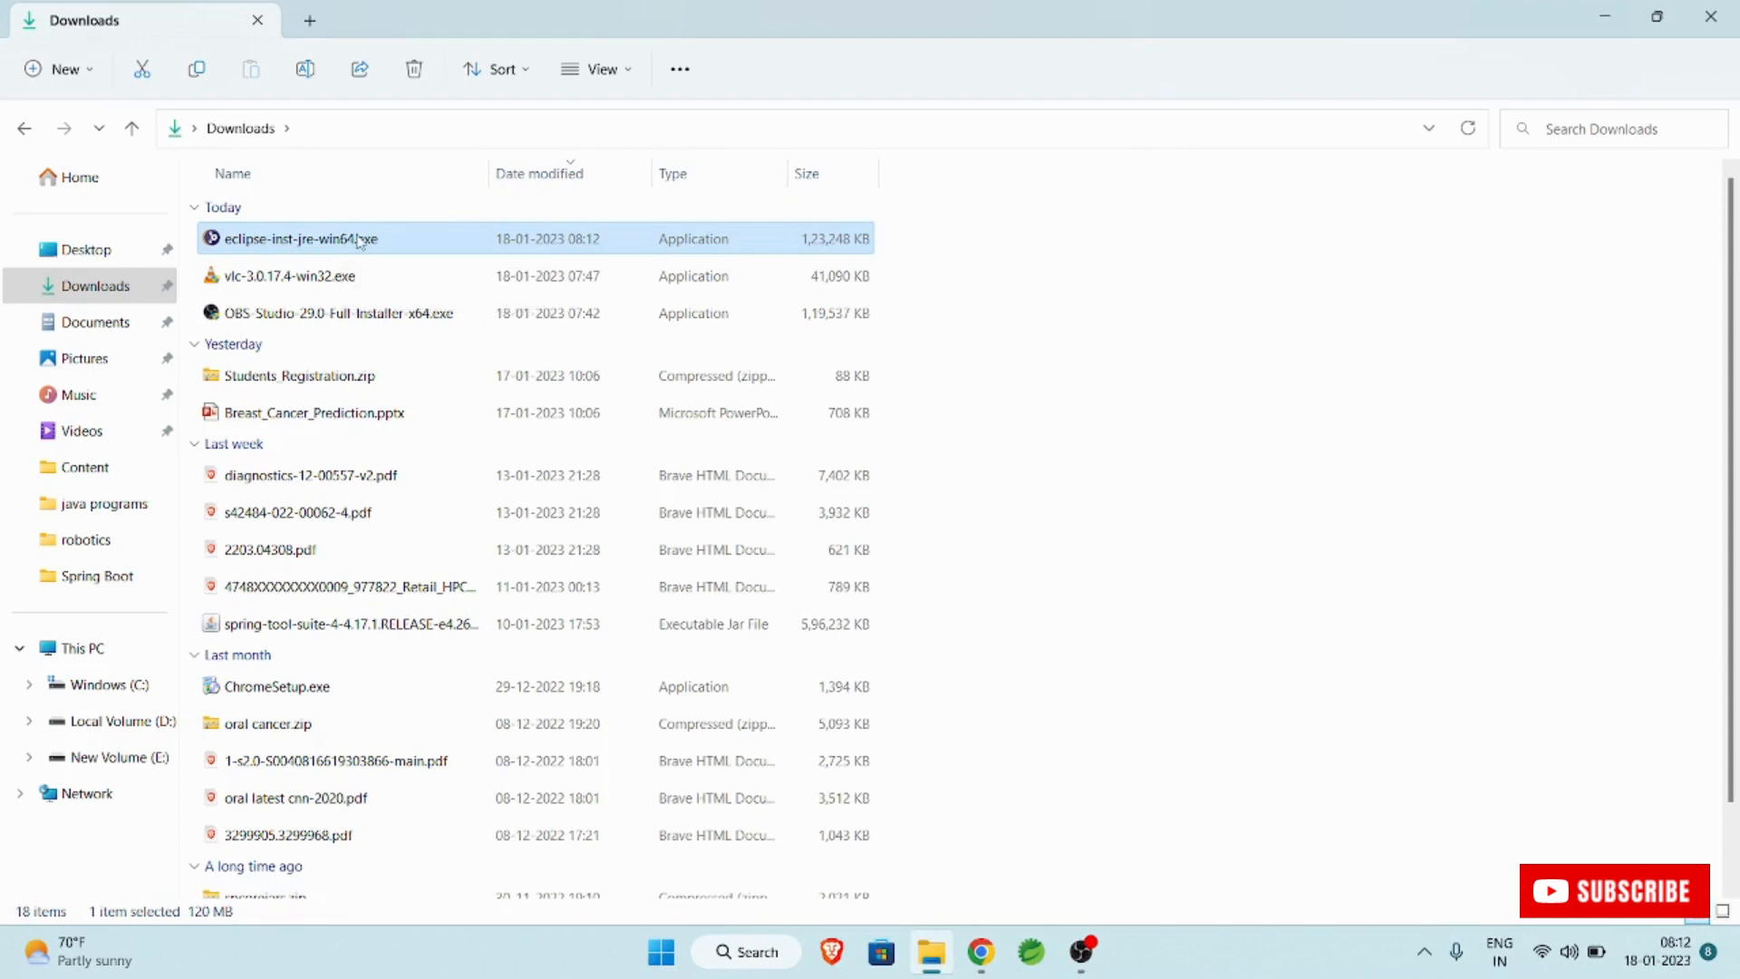
{"action": "double_click", "coordinate": [308, 240]}
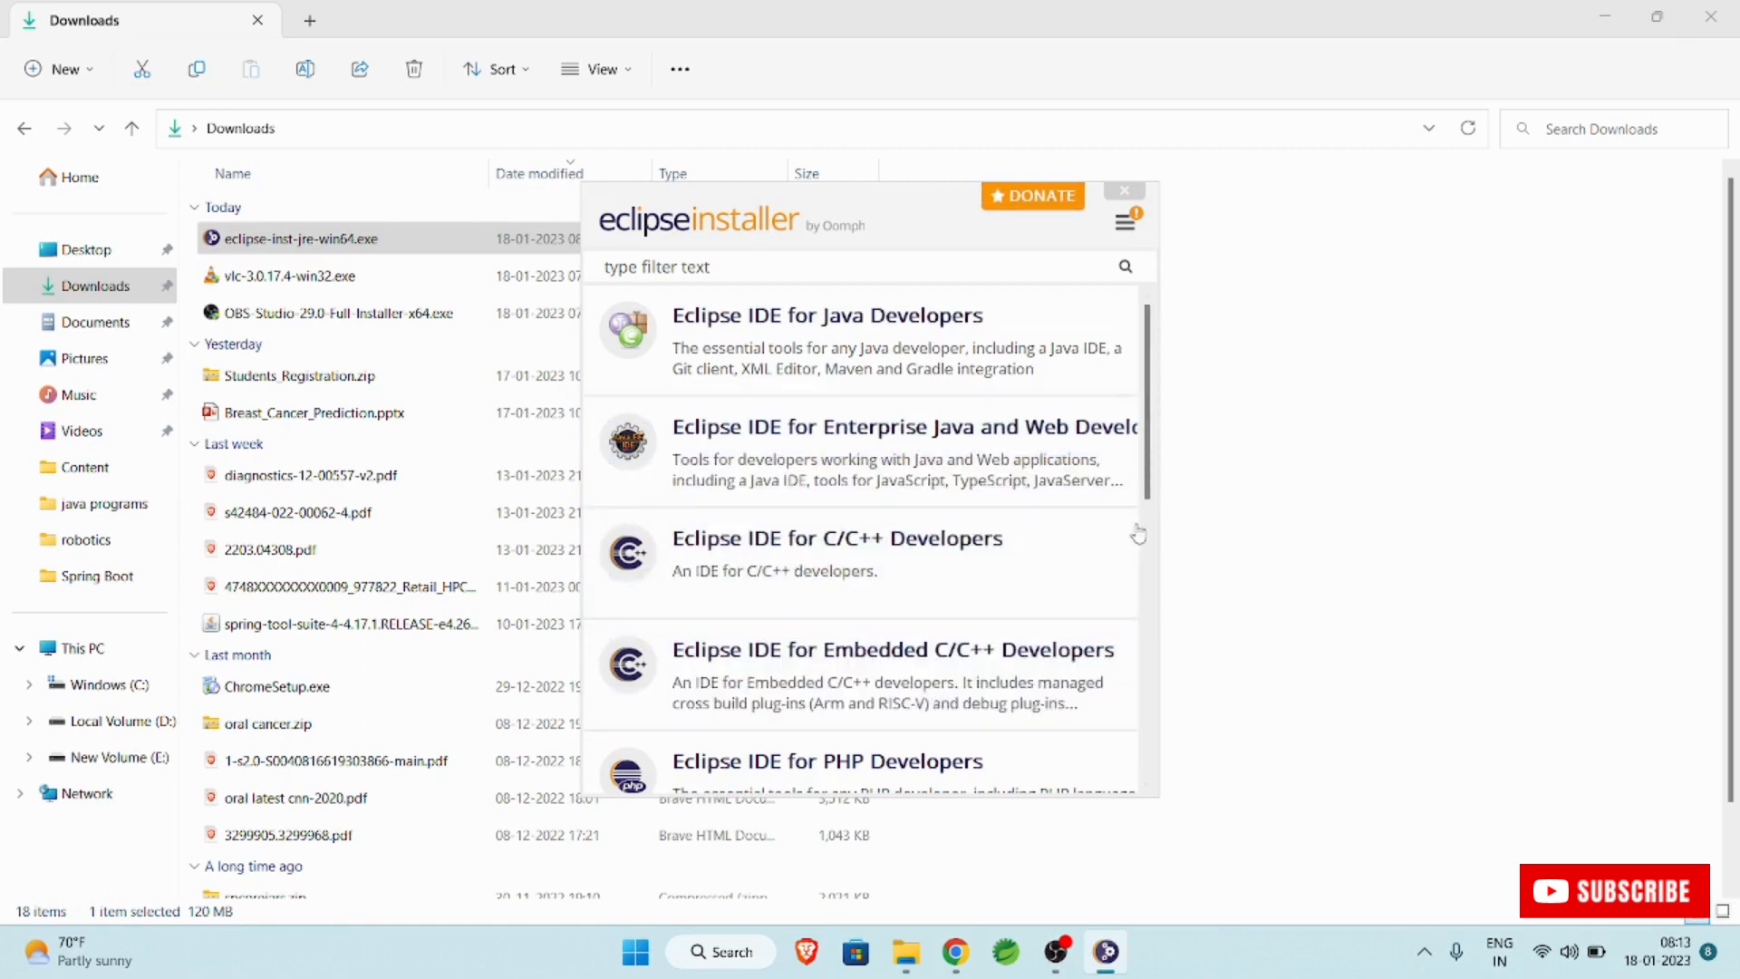
Install Eclipse IDE for Enterprise Java and Web Developers with the default JVM and installation folder, then launch it.
{"action": "scroll", "coordinate": [1133, 562], "scroll_direction": "down", "scroll_amount": 3}
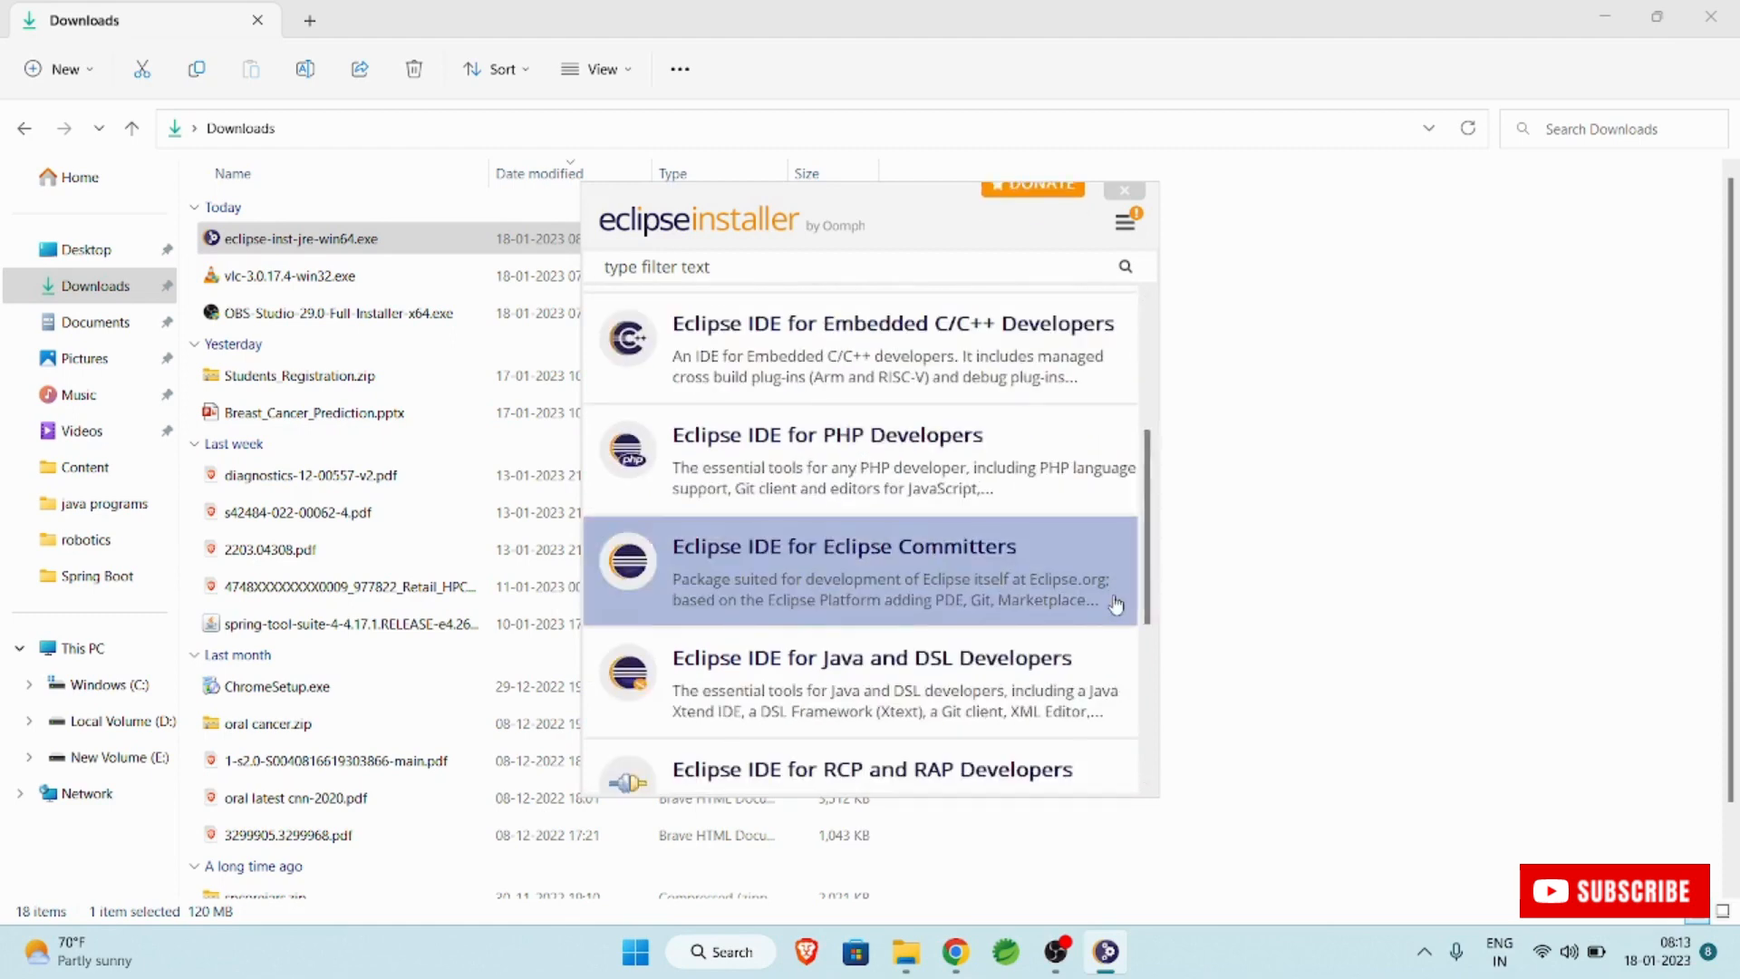
{"action": "scroll", "coordinate": [1115, 606], "scroll_direction": "down", "scroll_amount": 3}
{"action": "scroll", "coordinate": [1115, 606], "scroll_direction": "up", "scroll_amount": 5}
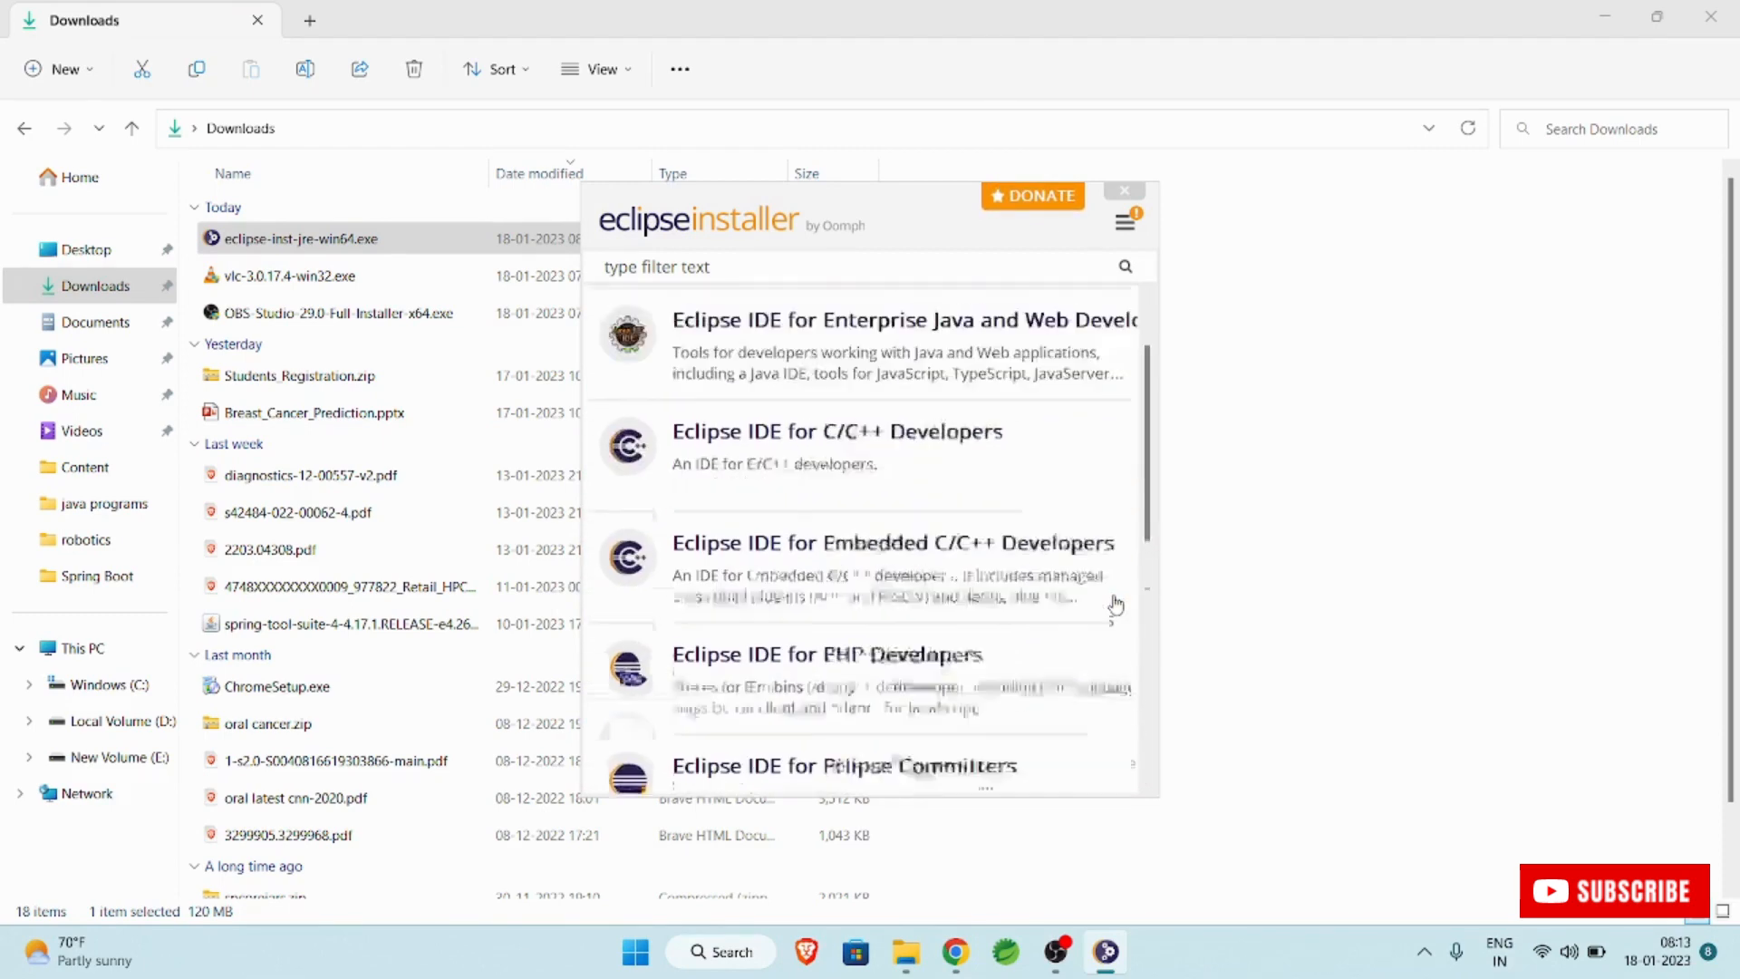
{"action": "scroll", "coordinate": [1115, 606], "scroll_direction": "up", "scroll_amount": 1}
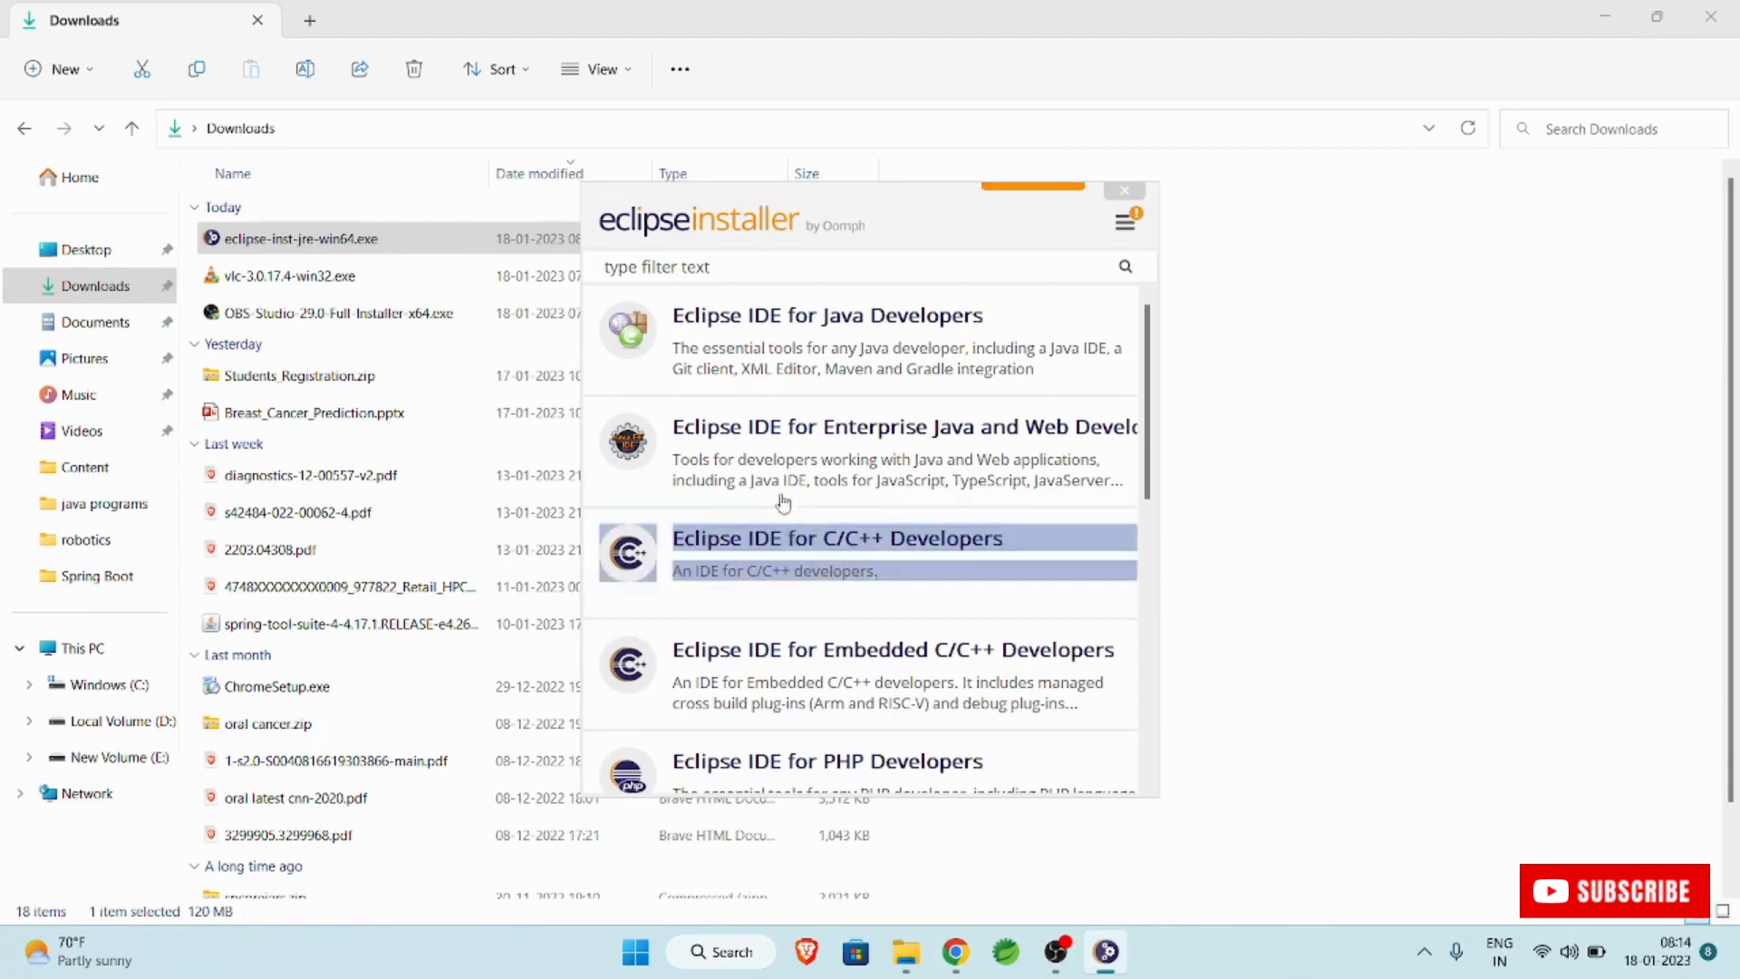
{"action": "left_click", "coordinate": [846, 458]}
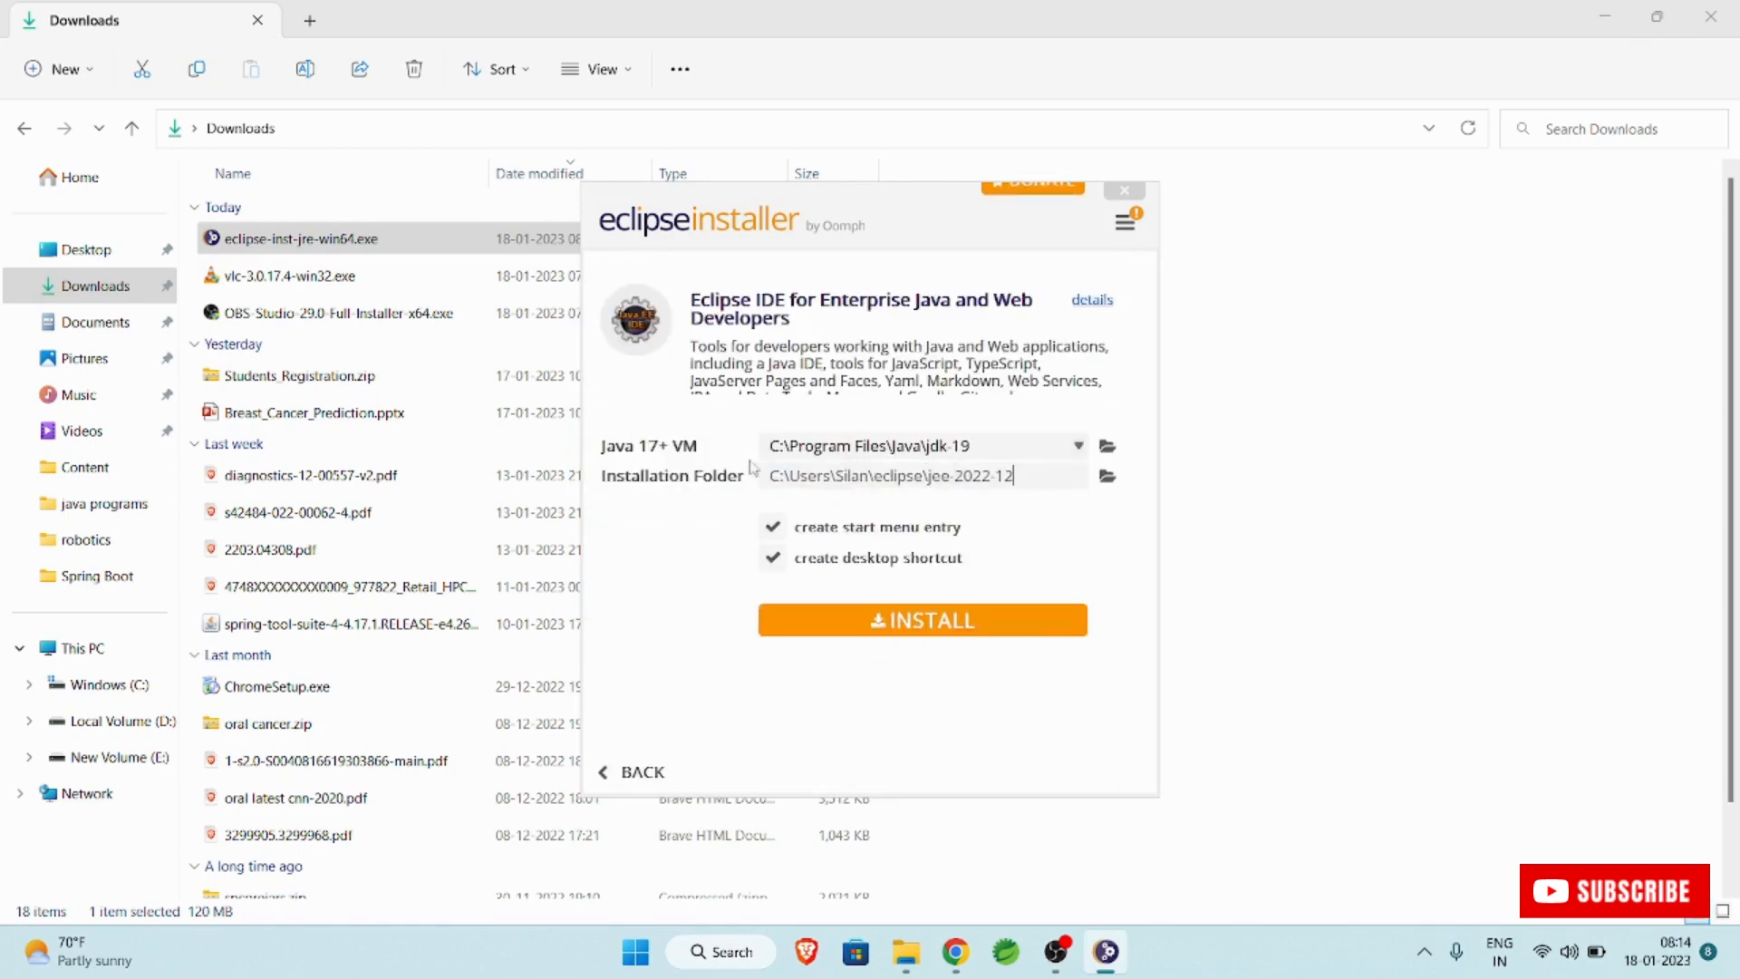
{"action": "left_click", "coordinate": [934, 632]}
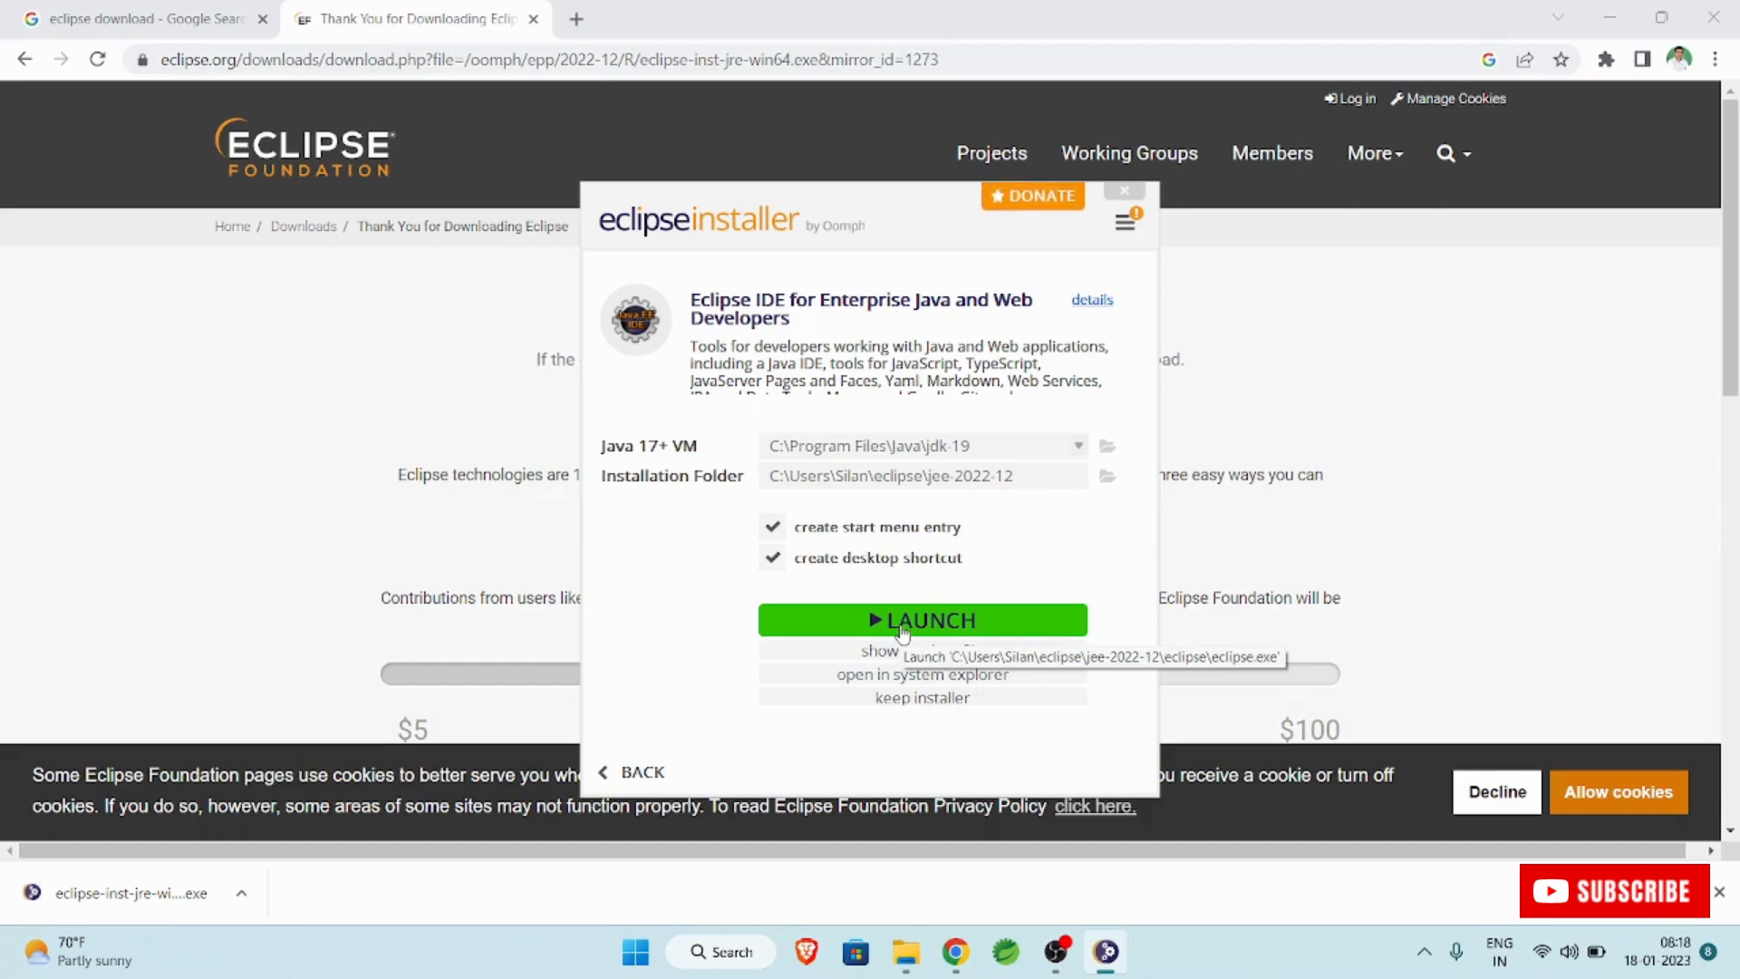
{"action": "left_click", "coordinate": [943, 627]}
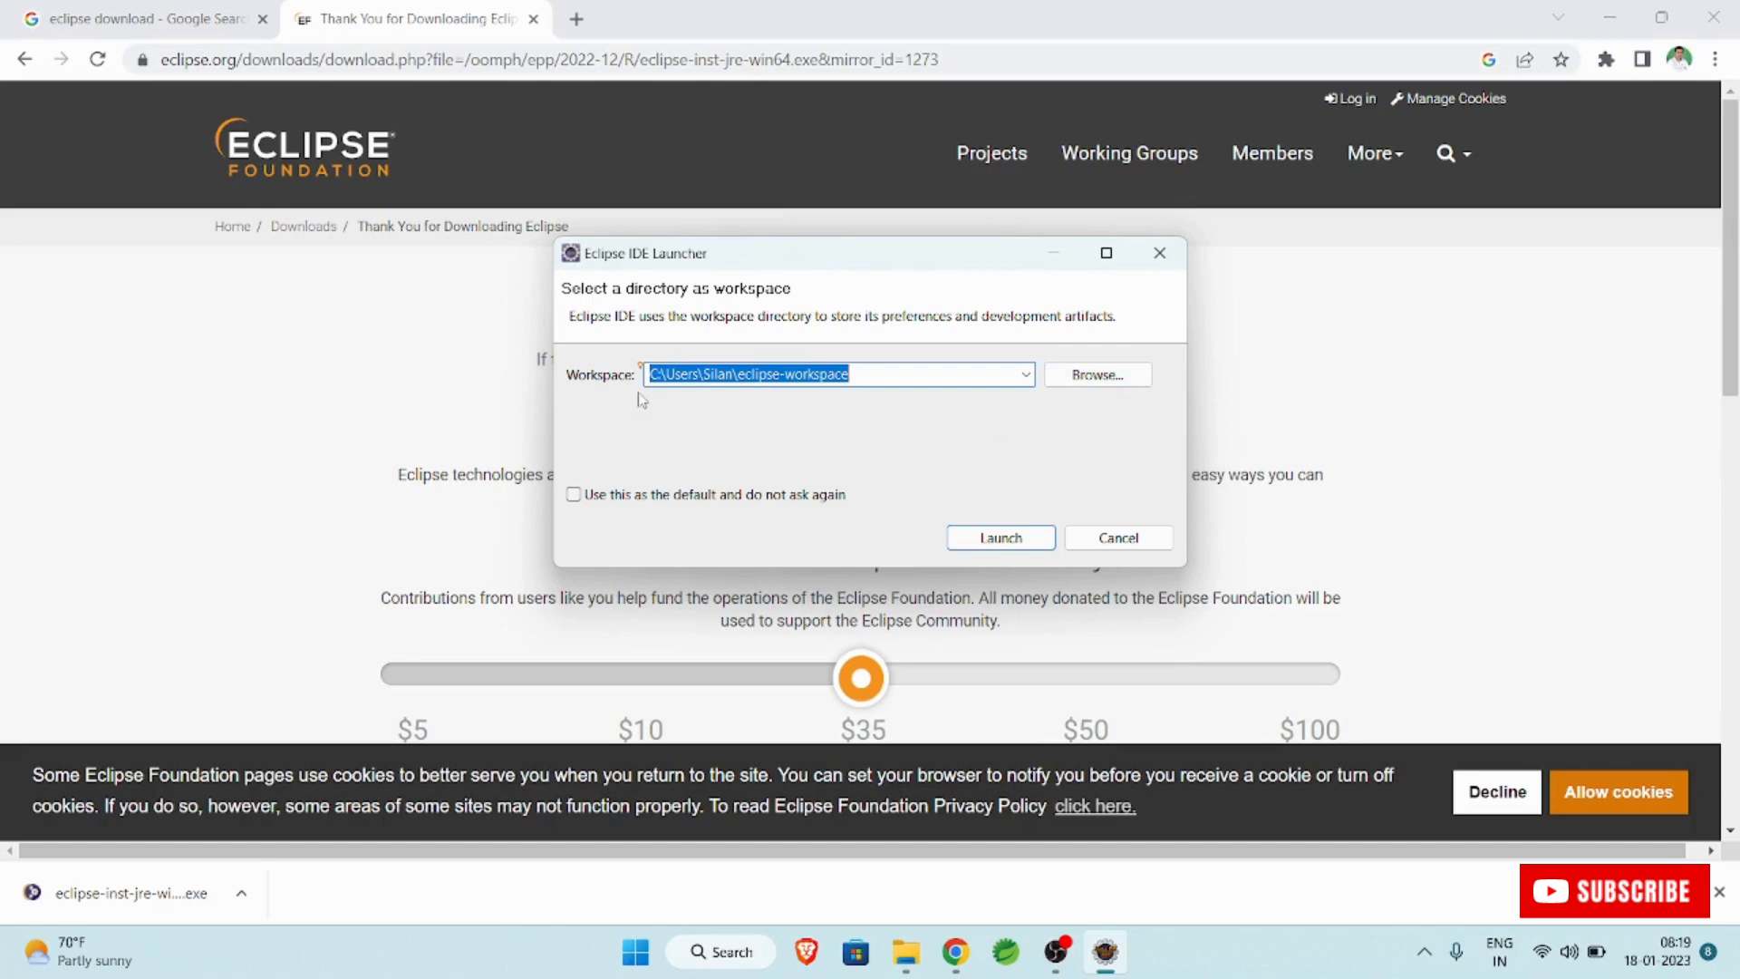
{"action": "left_click", "coordinate": [948, 377]}
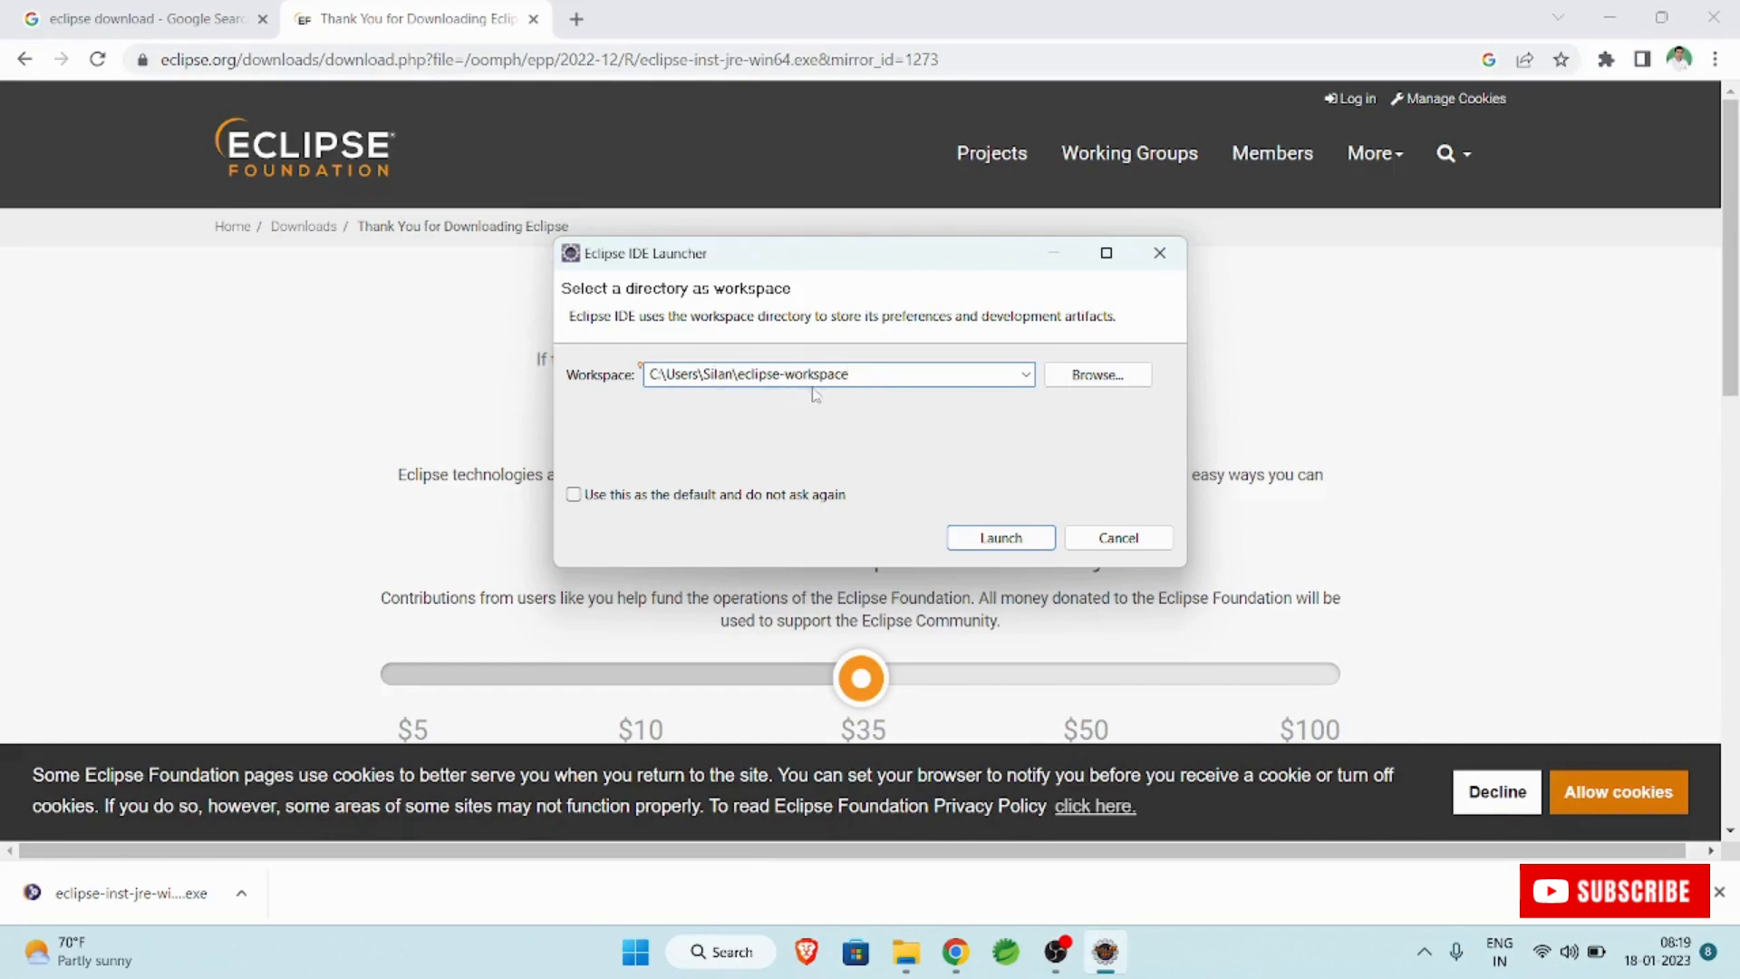
{"action": "left_click", "coordinate": [1129, 379]}
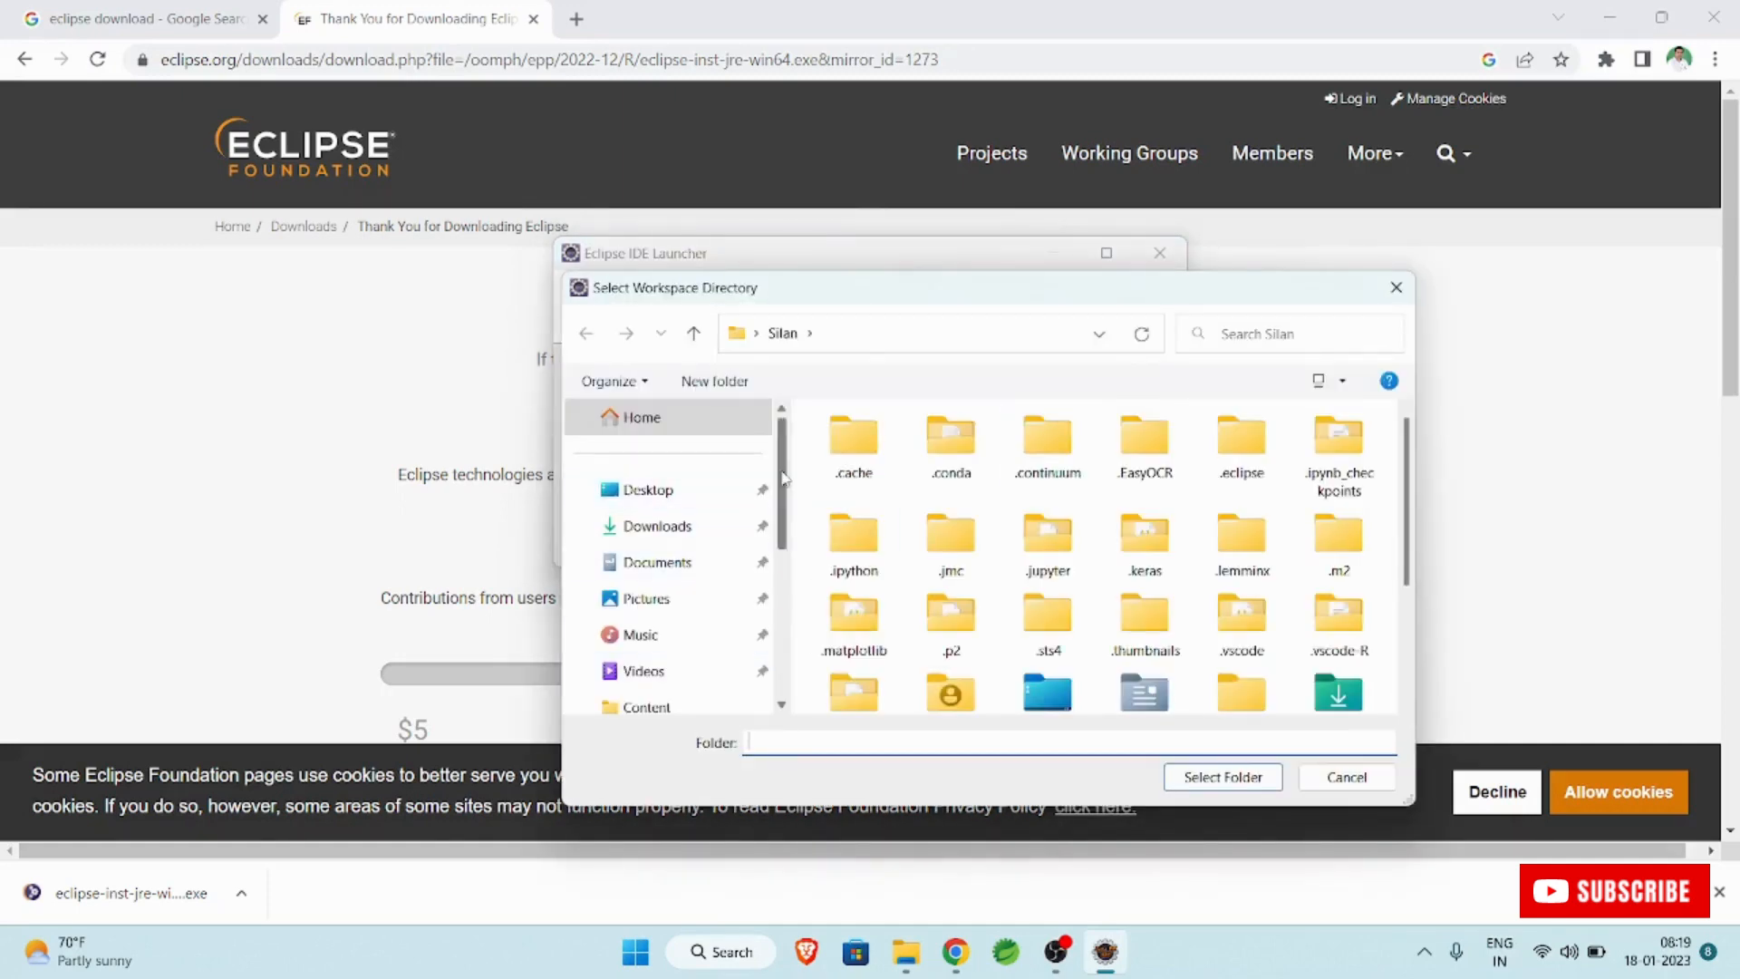
{"action": "scroll", "coordinate": [759, 584], "scroll_direction": "down", "scroll_amount": 3}
{"action": "left_click", "coordinate": [725, 711]}
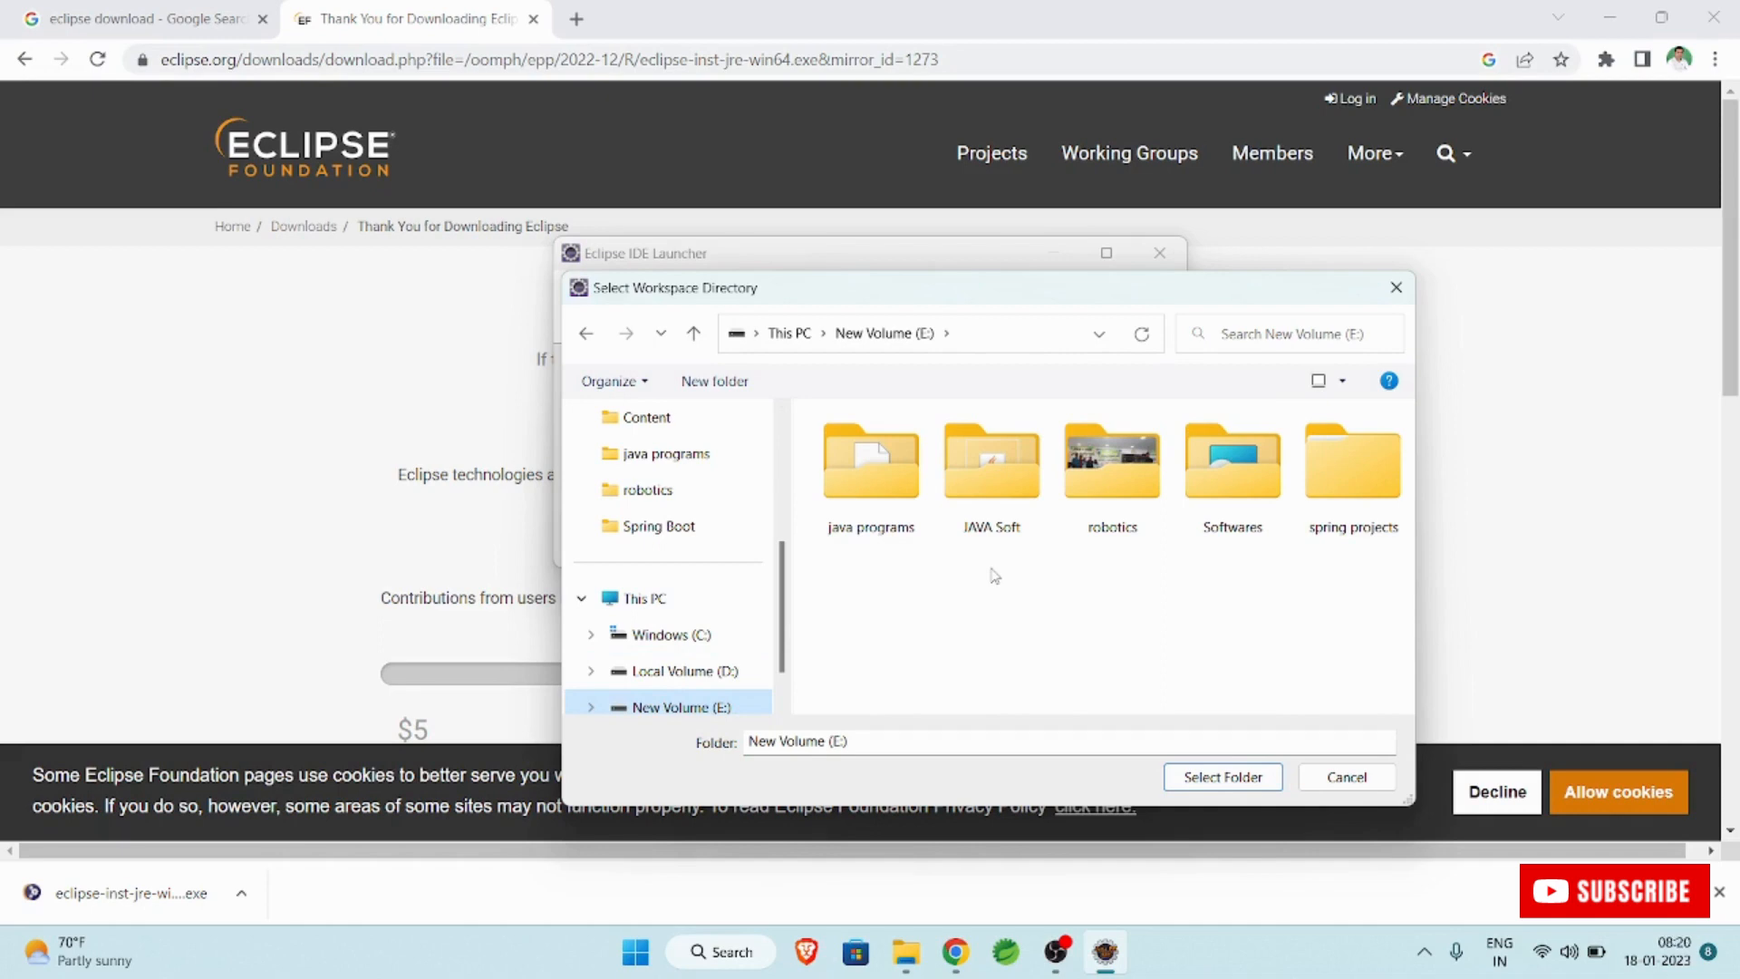
{"action": "left_click", "coordinate": [1328, 780]}
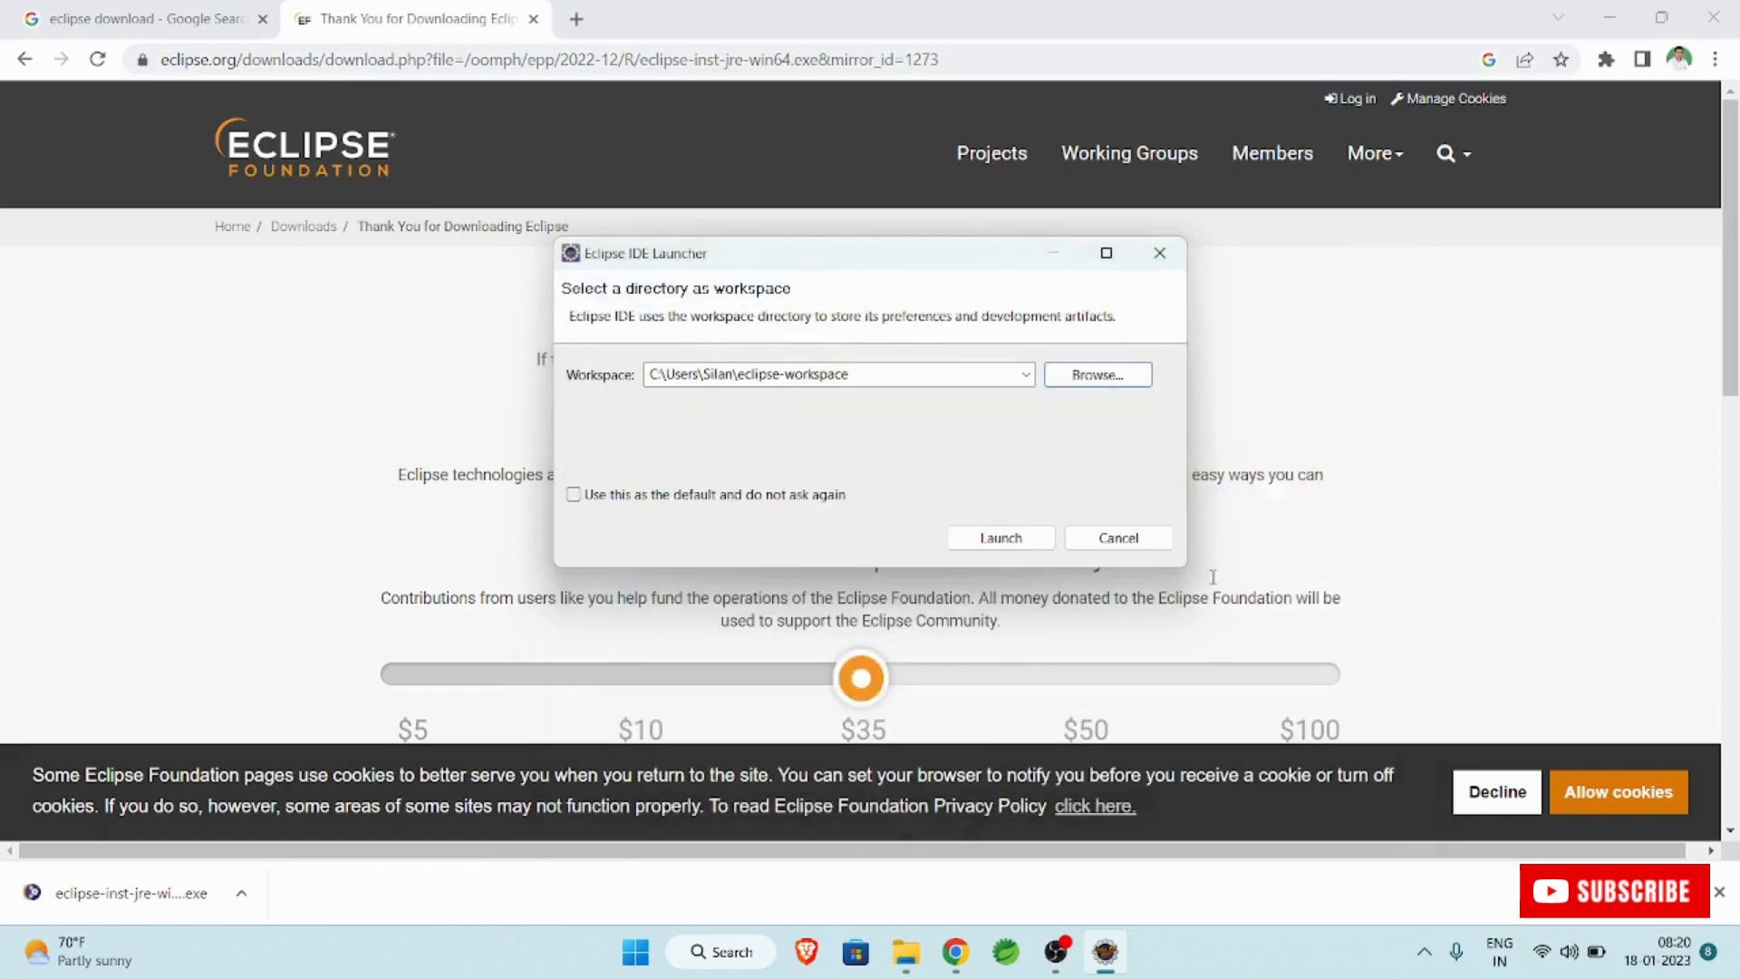
Launch Eclipse with the default eclipse-workspace, maximize the window and close the Welcome tab.
{"action": "left_click", "coordinate": [1000, 539]}
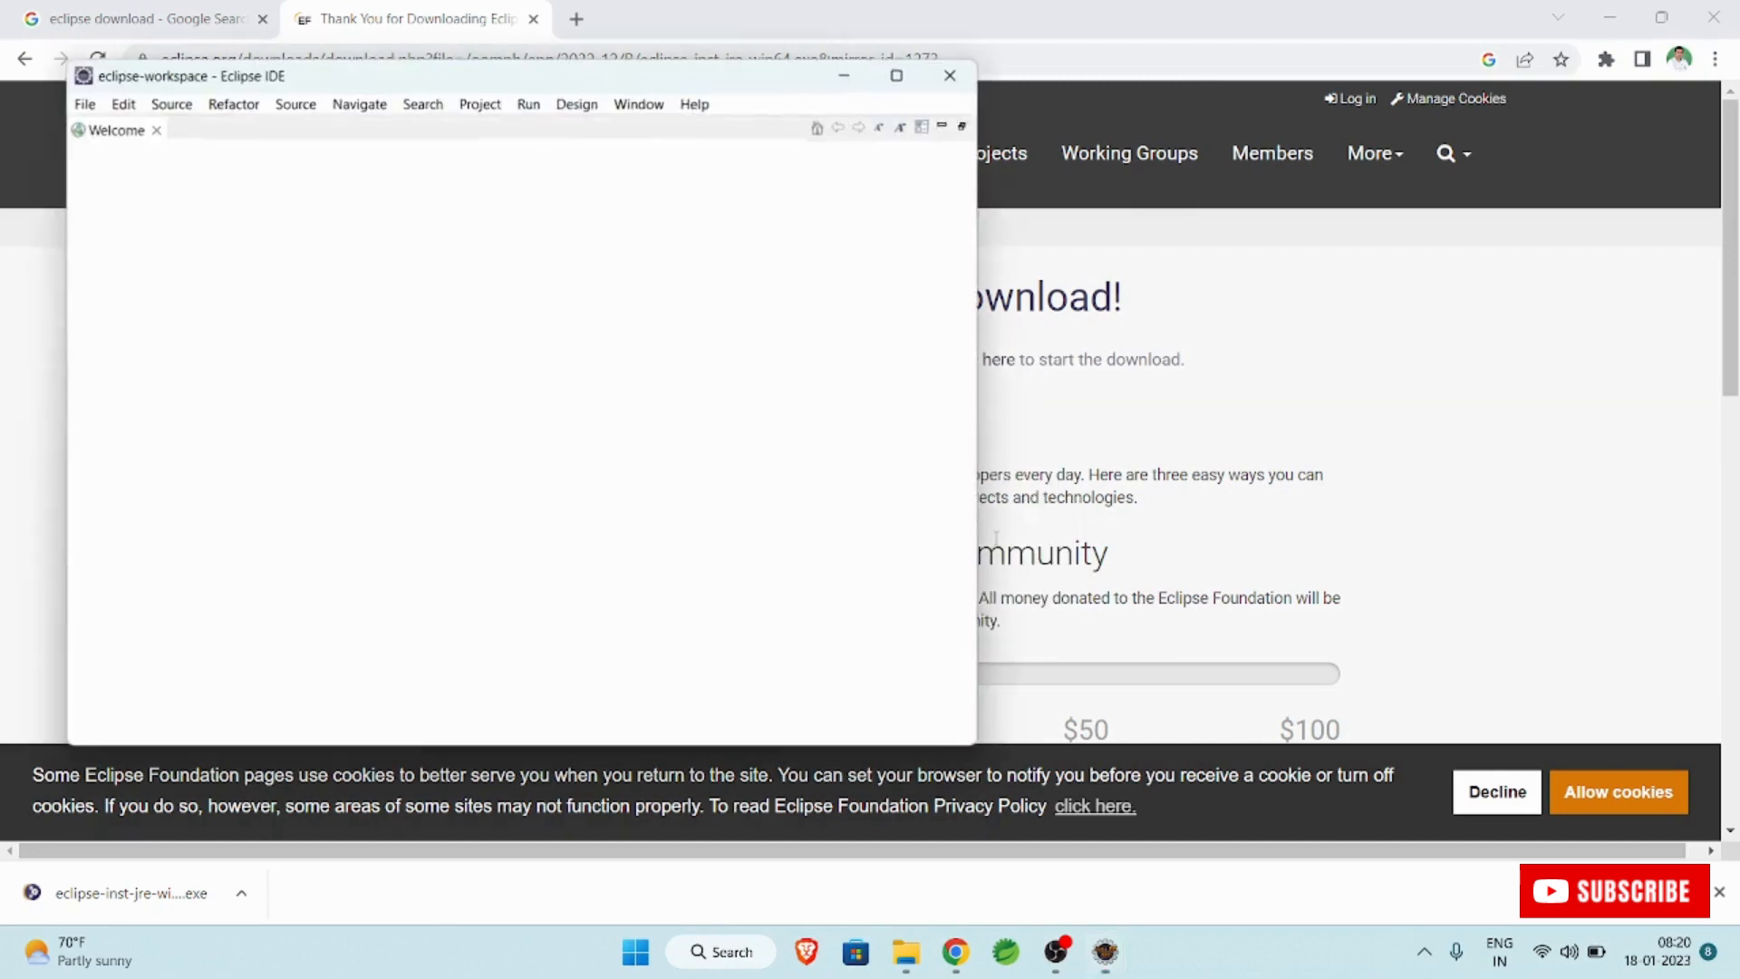
{"action": "left_click", "coordinate": [898, 76]}
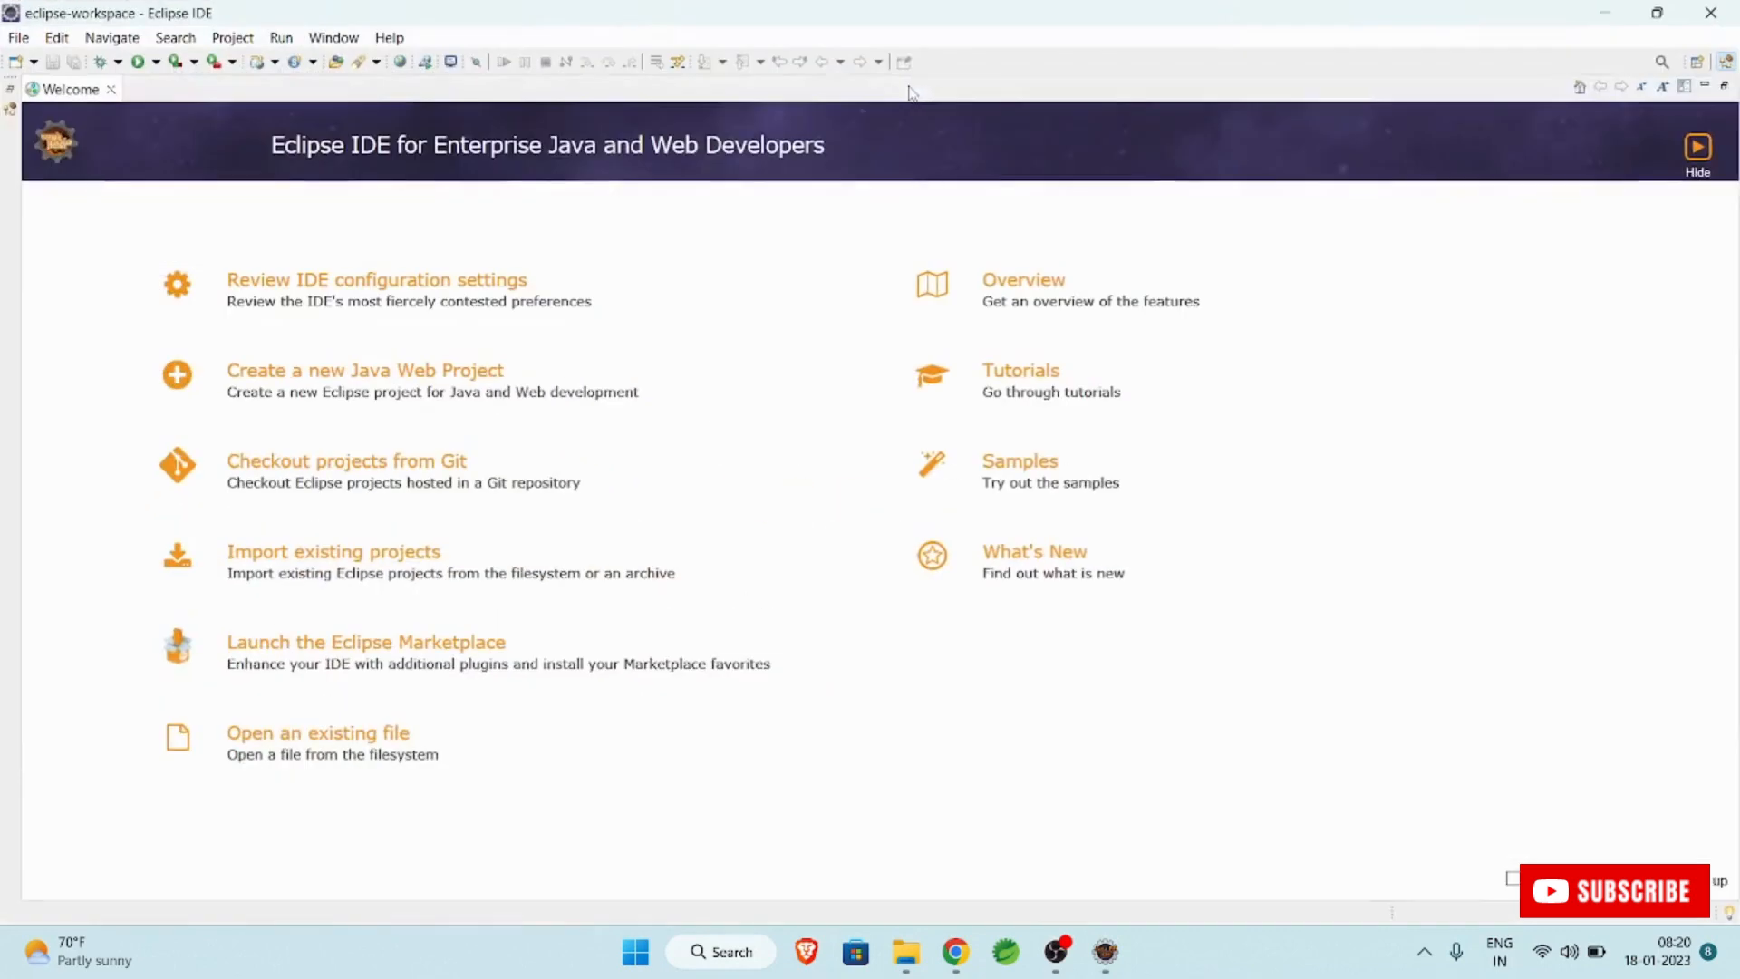
{"action": "left_click", "coordinate": [111, 89]}
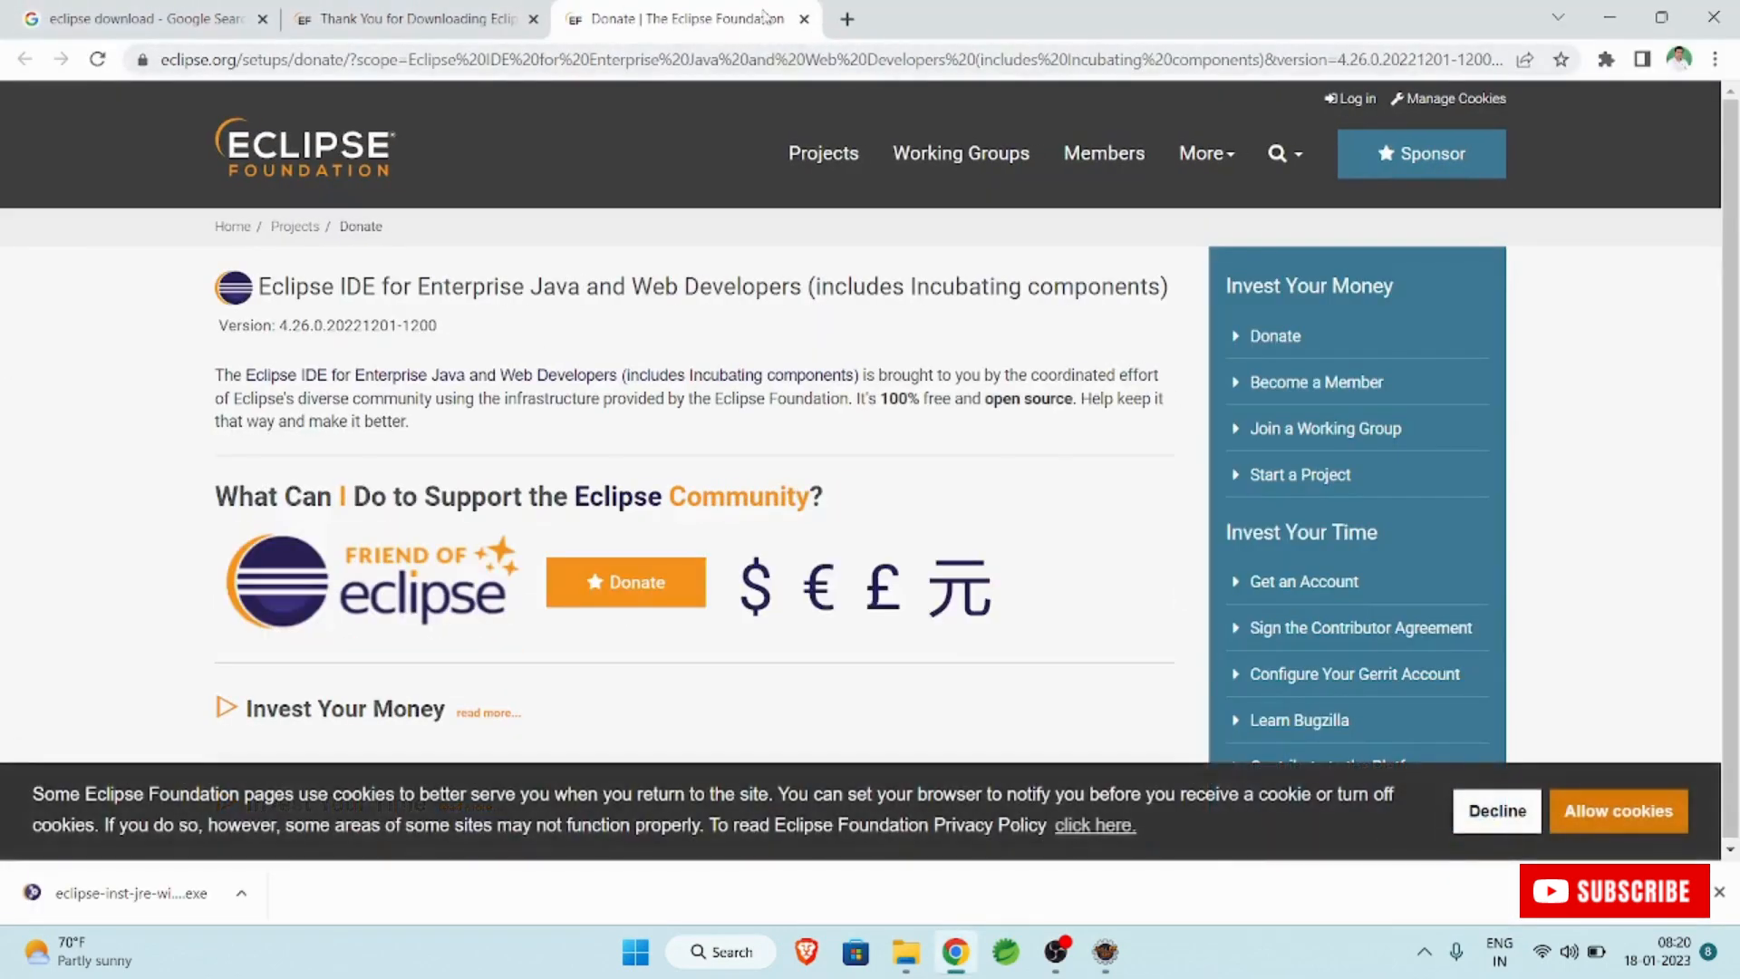
Close the Eclipse donate tab in the browser and switch back to the Eclipse window.
{"action": "left_click", "coordinate": [441, 27]}
{"action": "left_click", "coordinate": [785, 25]}
{"action": "left_click", "coordinate": [1106, 954]}
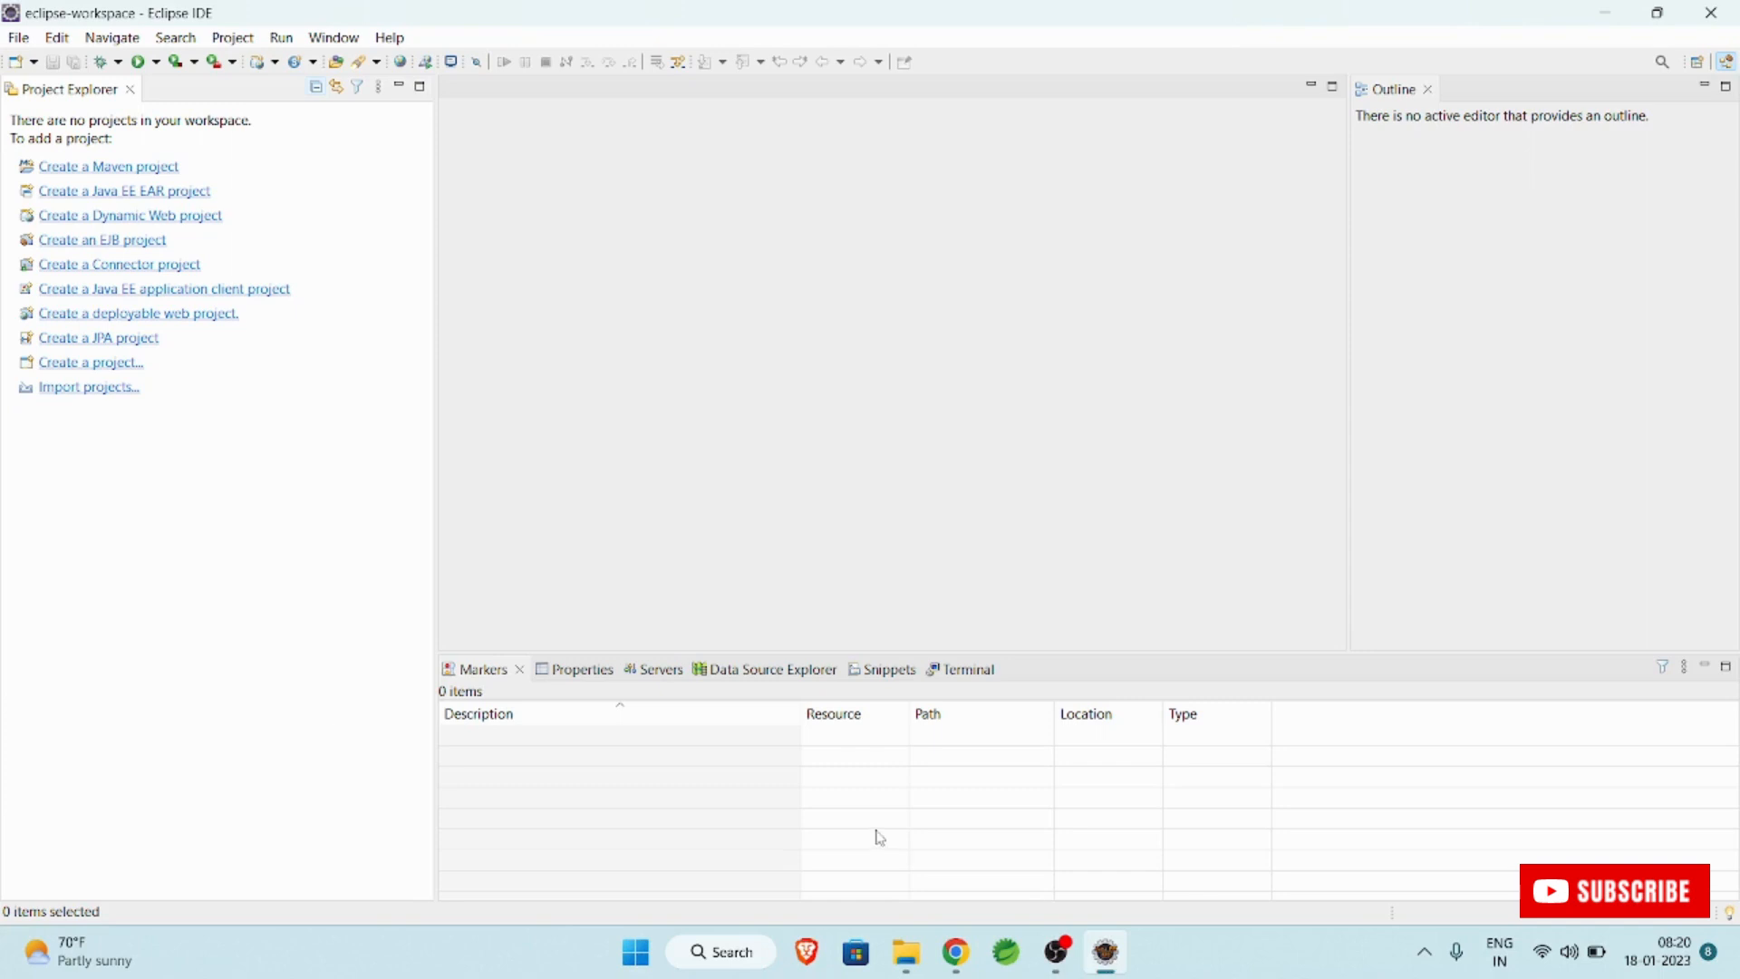
{"action": "left_click", "coordinate": [18, 39]}
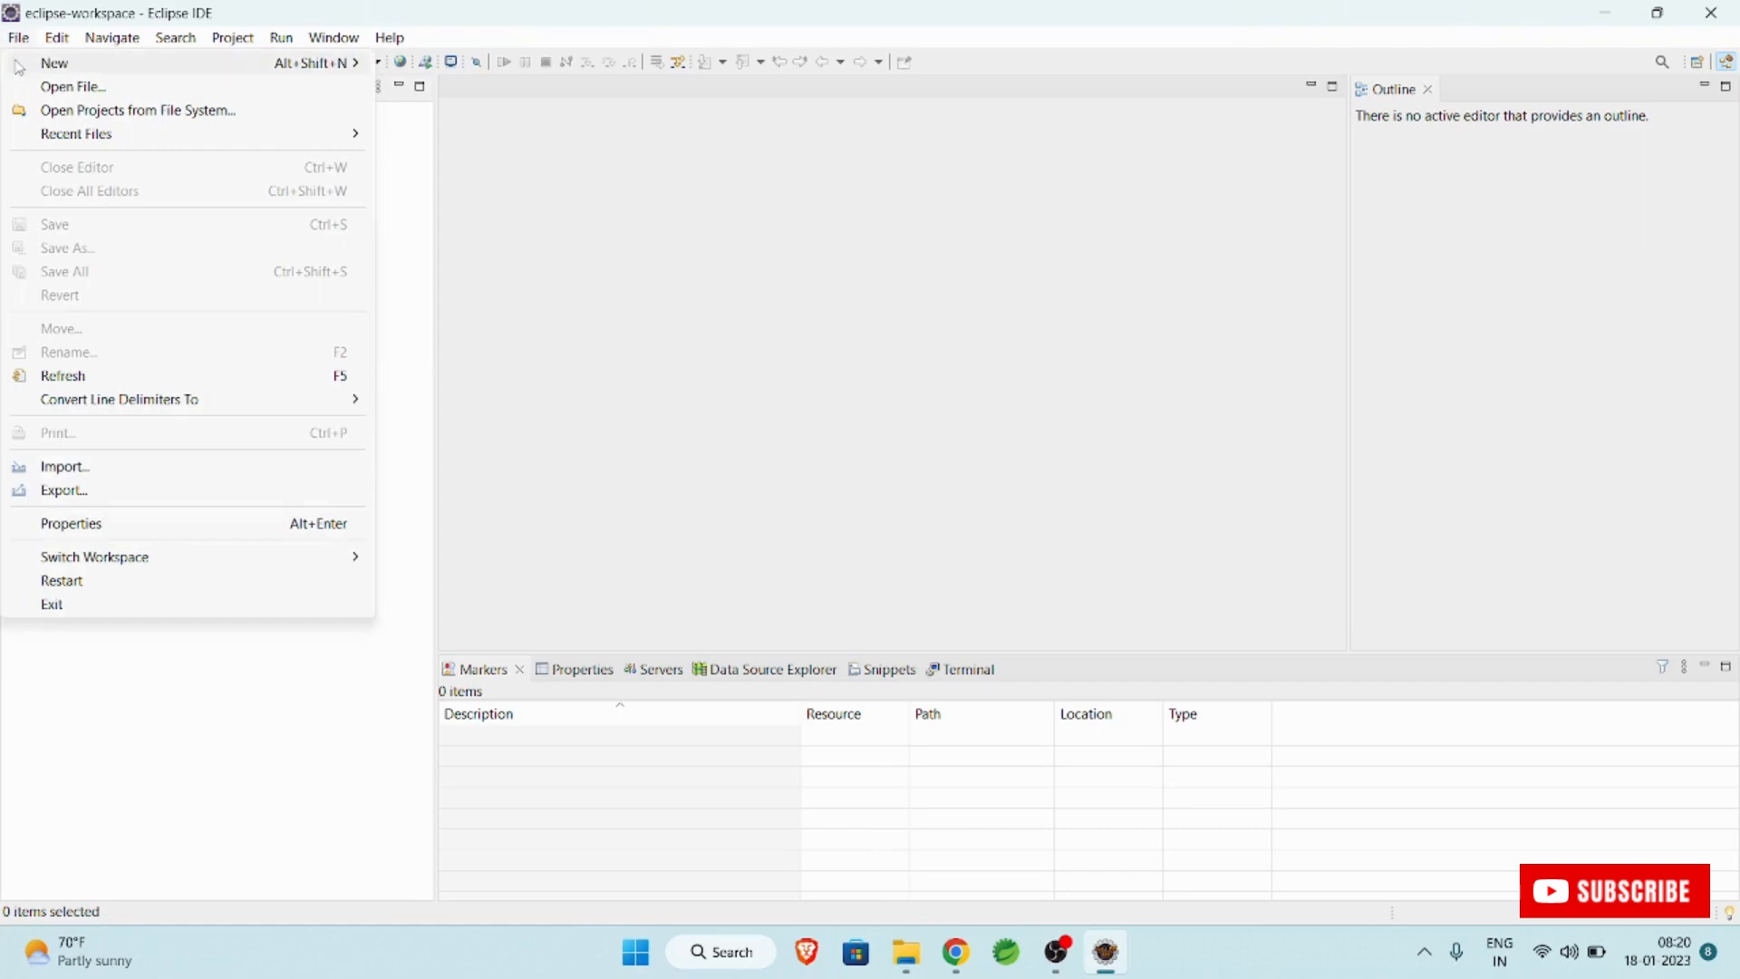
{"action": "mouse_move", "coordinate": [54, 67]}
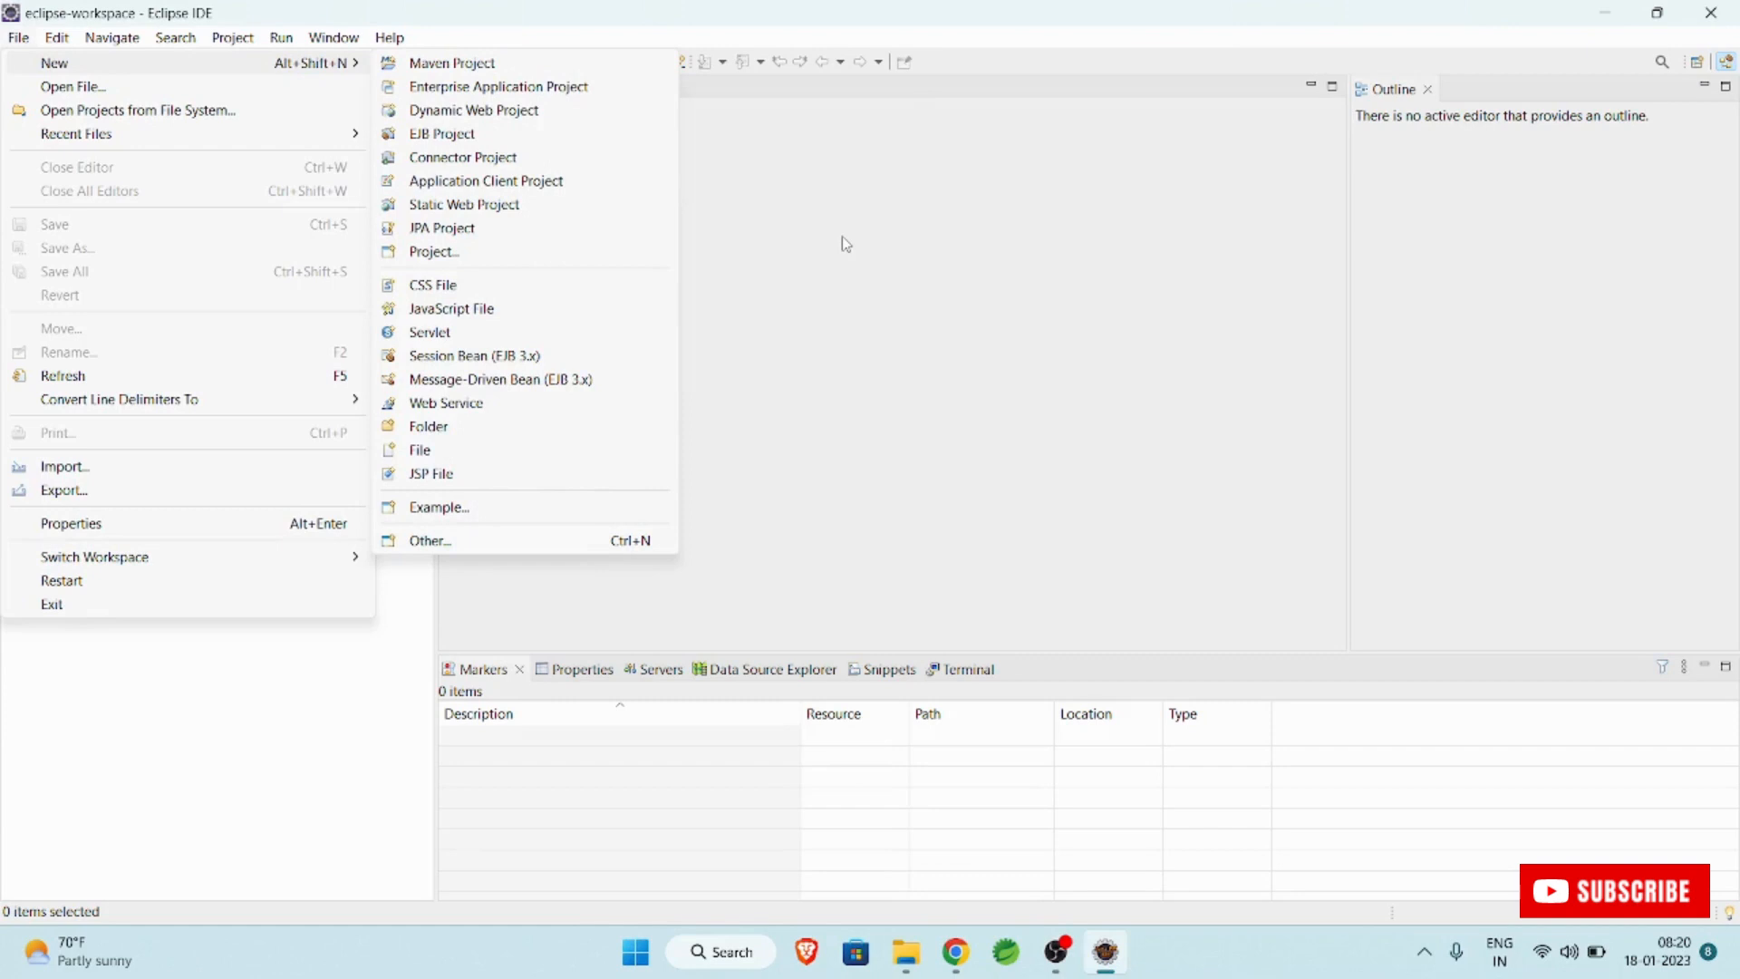
{"action": "left_click", "coordinate": [96, 743]}
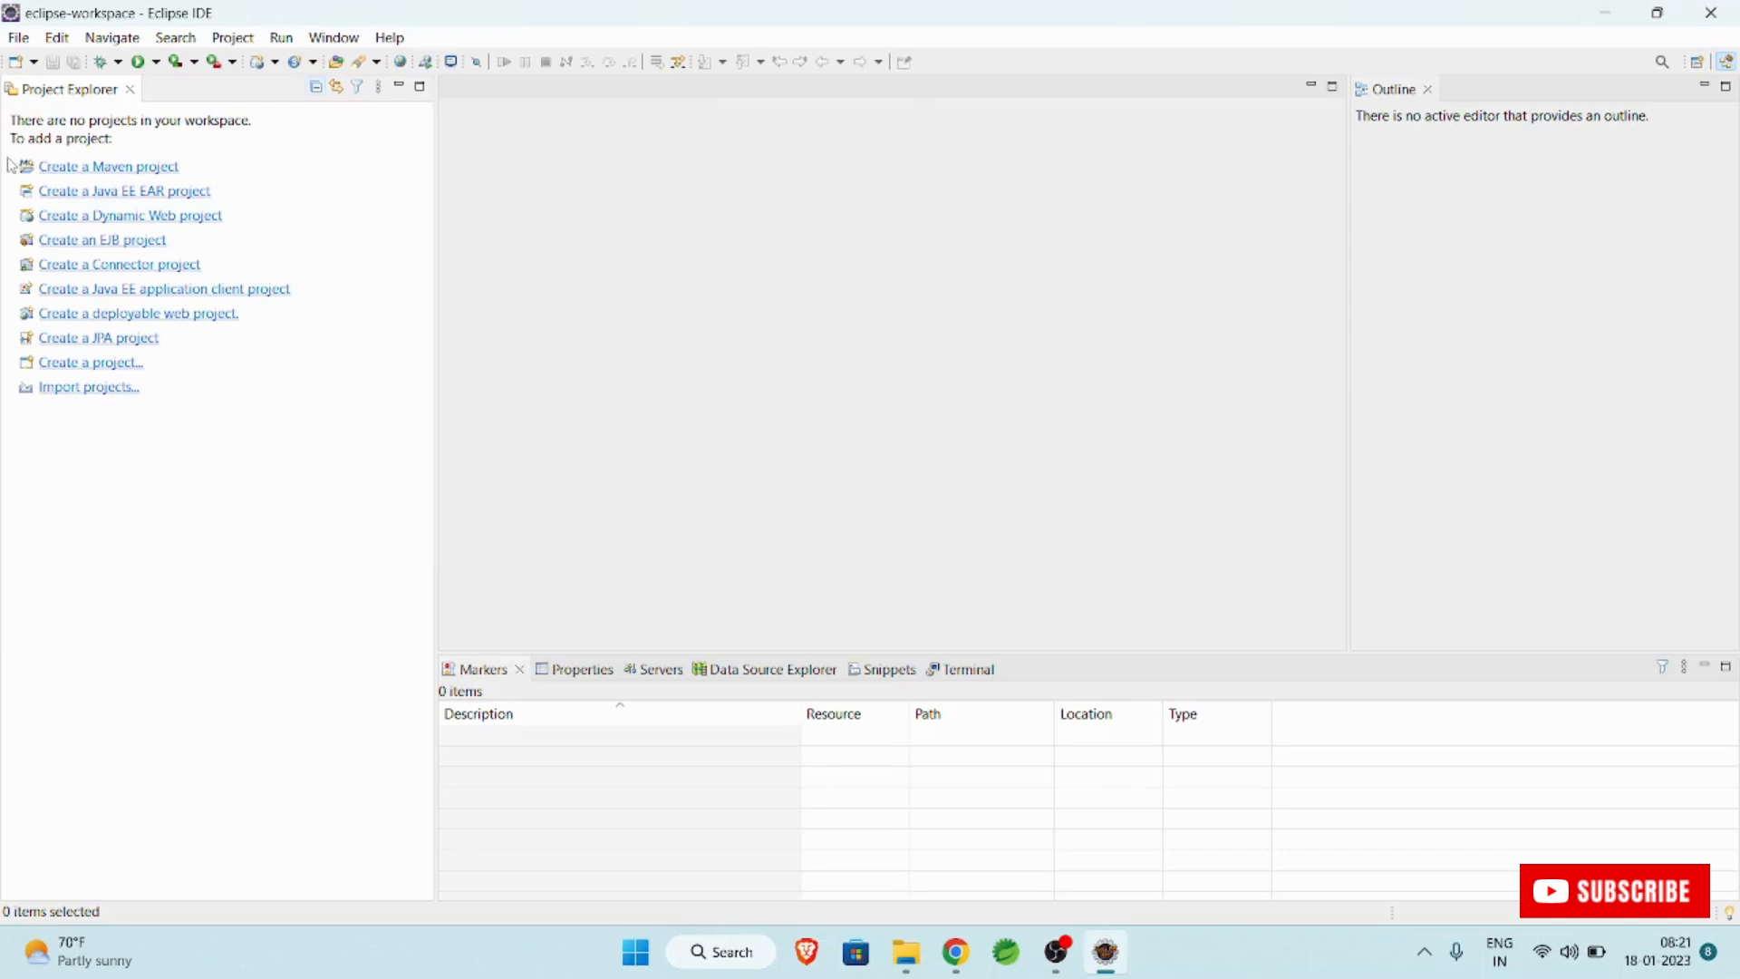
{"action": "left_click", "coordinate": [17, 40]}
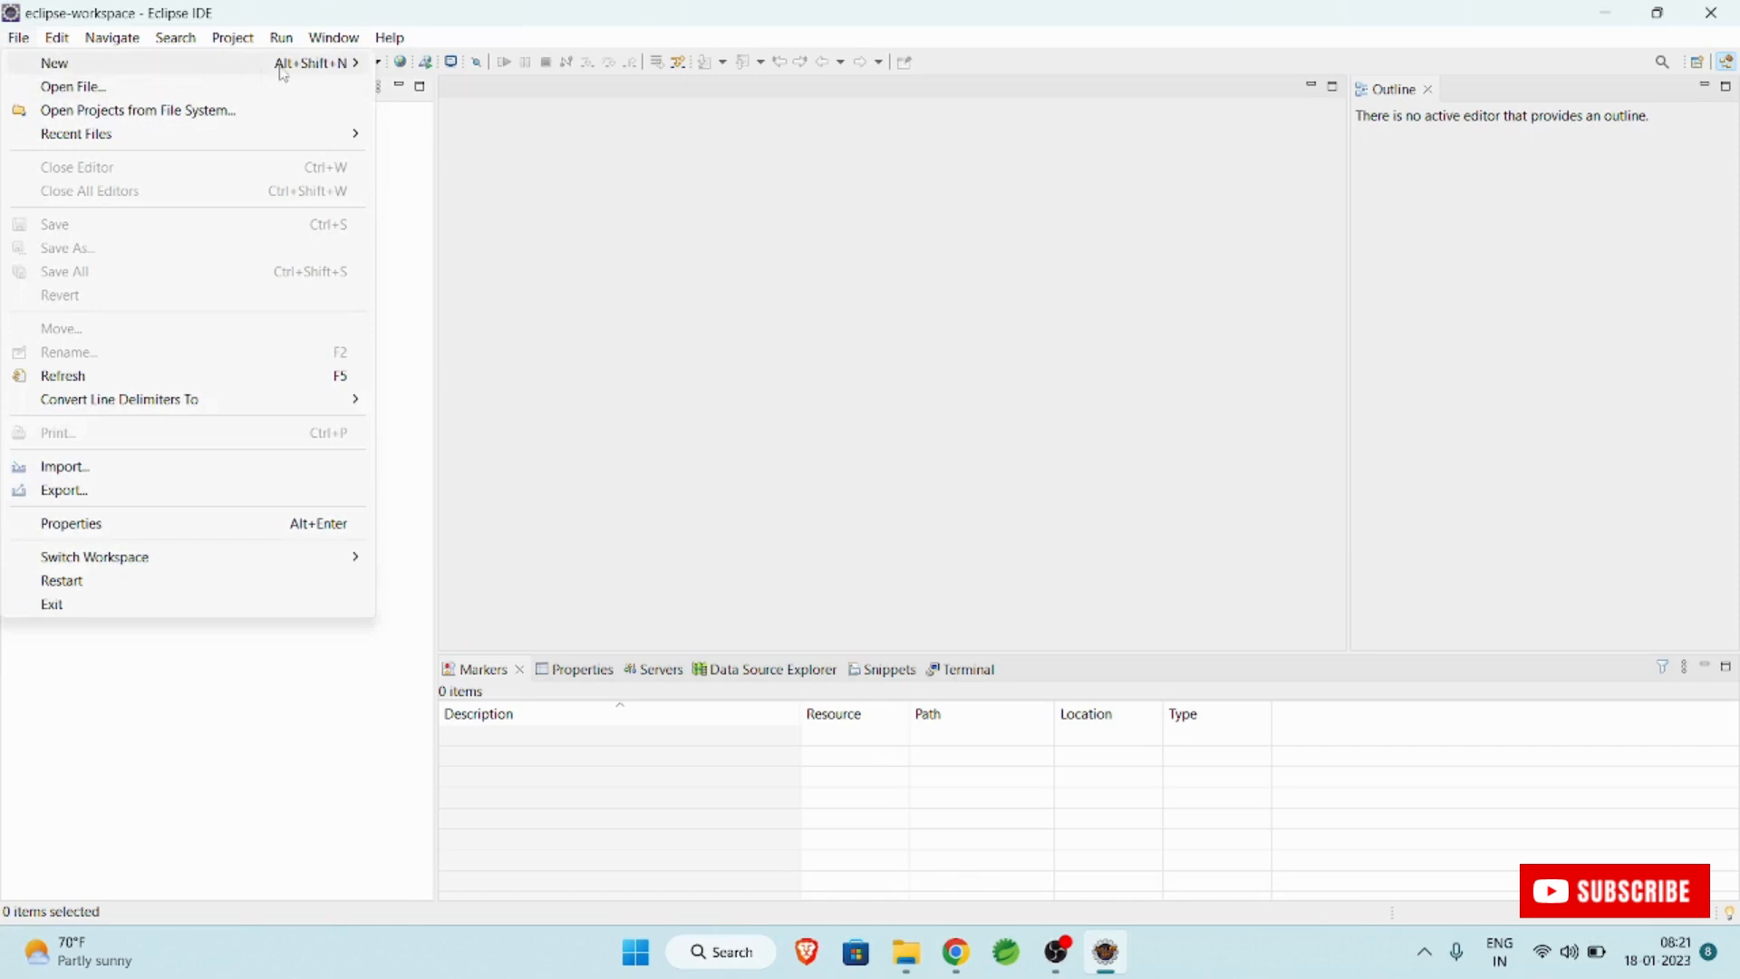
{"action": "mouse_move", "coordinate": [282, 73]}
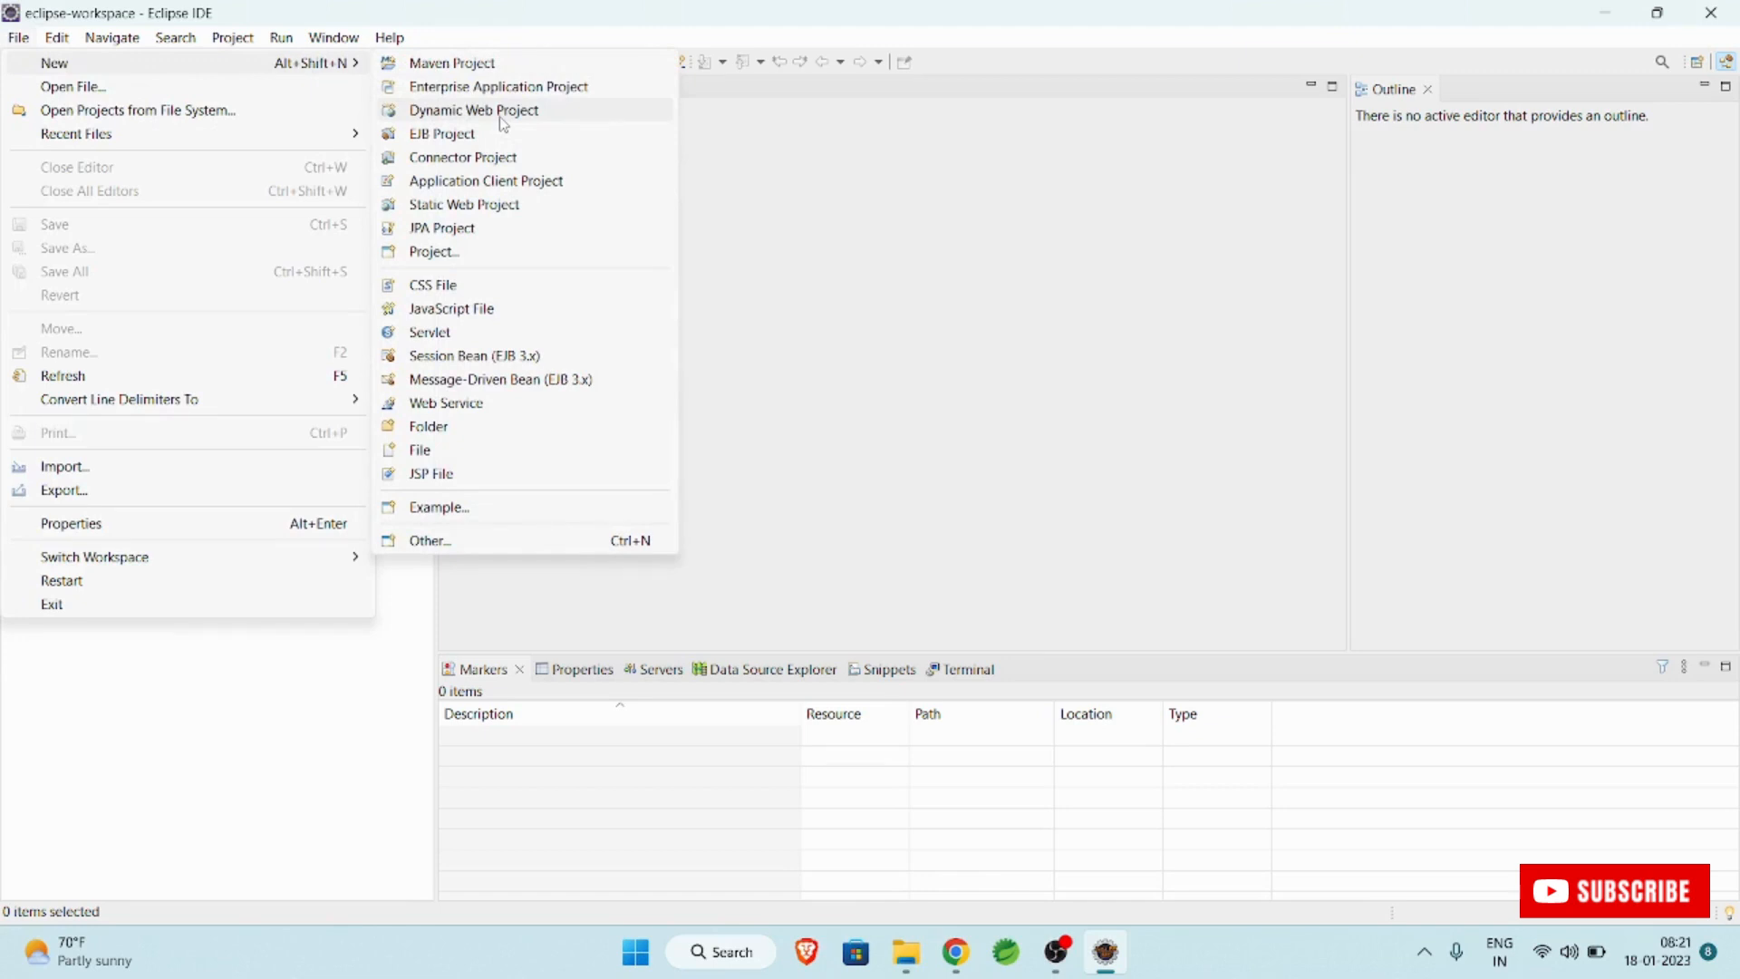
{"action": "left_click", "coordinate": [1178, 287]}
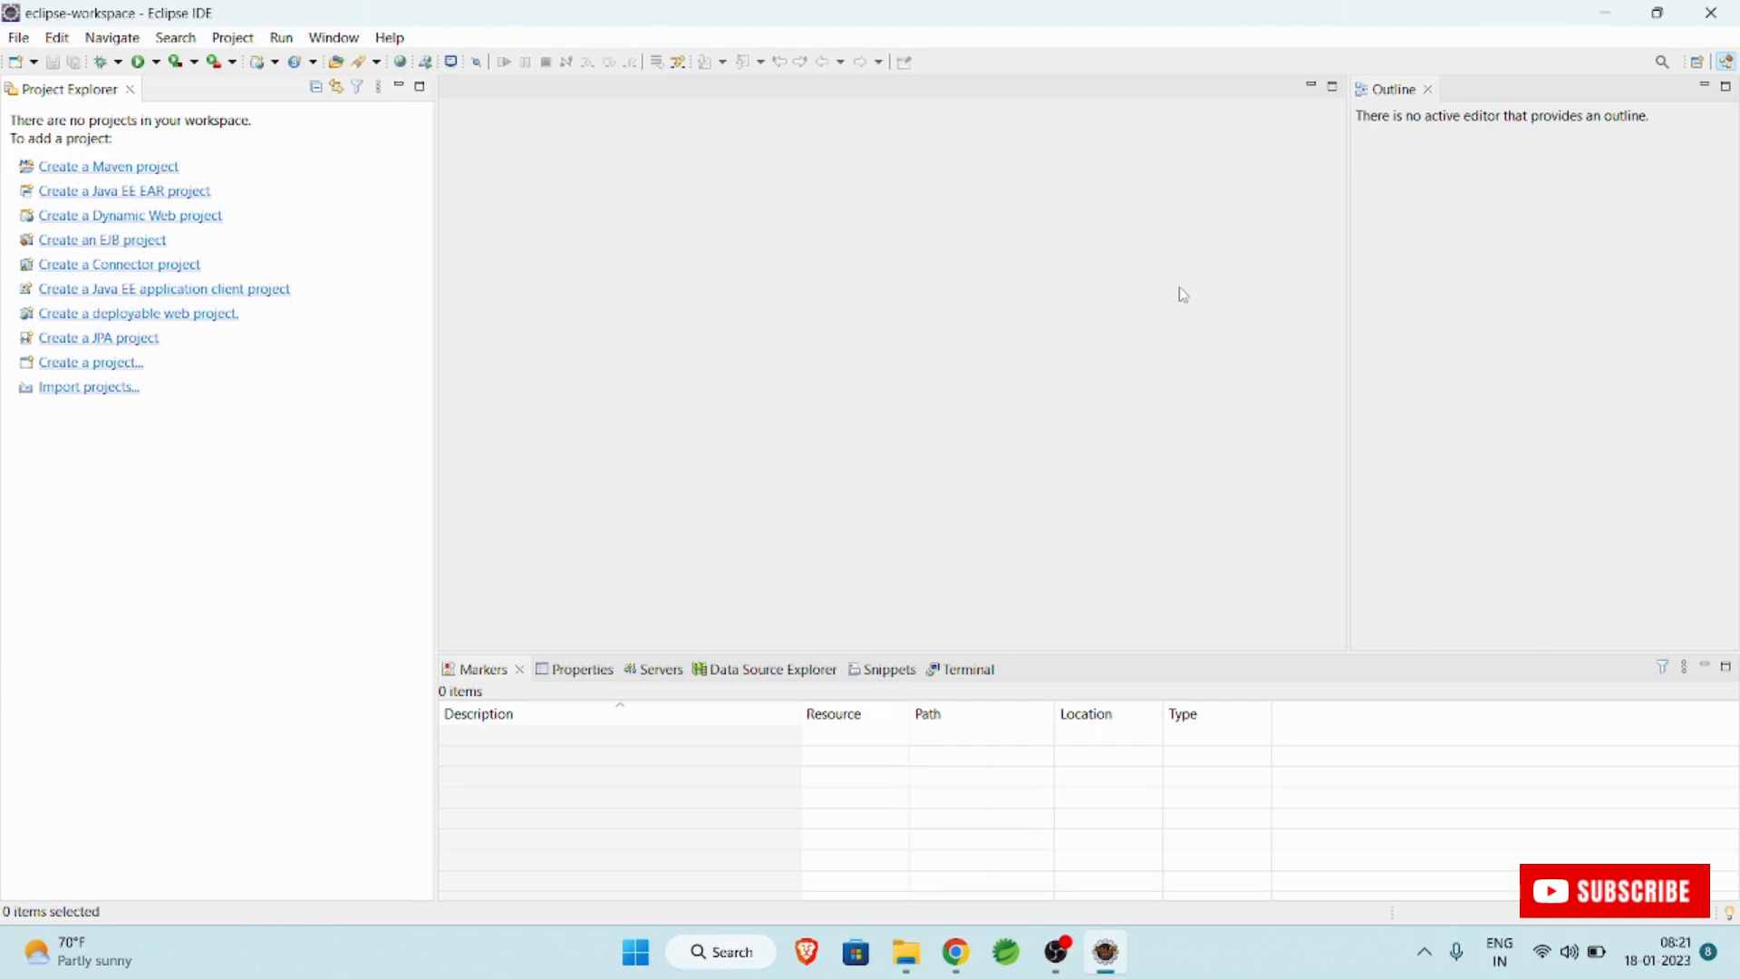
Switch the workbench to the Java perspective.
{"action": "left_click", "coordinate": [1698, 63]}
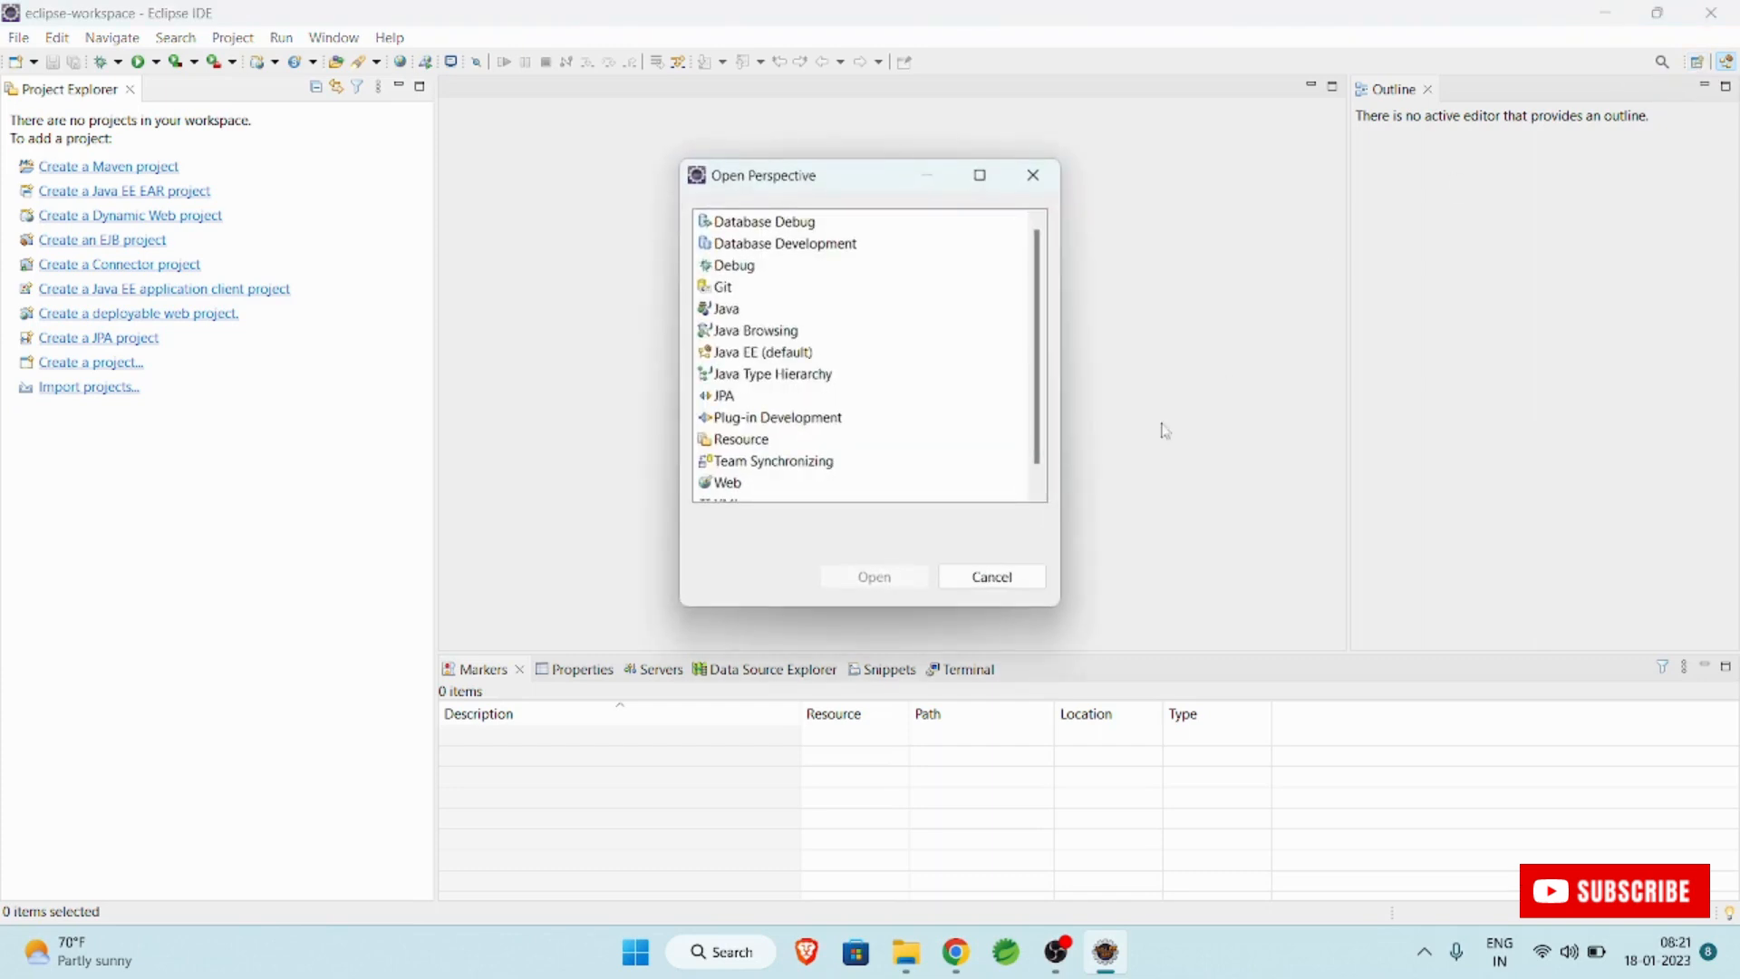
{"action": "left_click", "coordinate": [733, 311]}
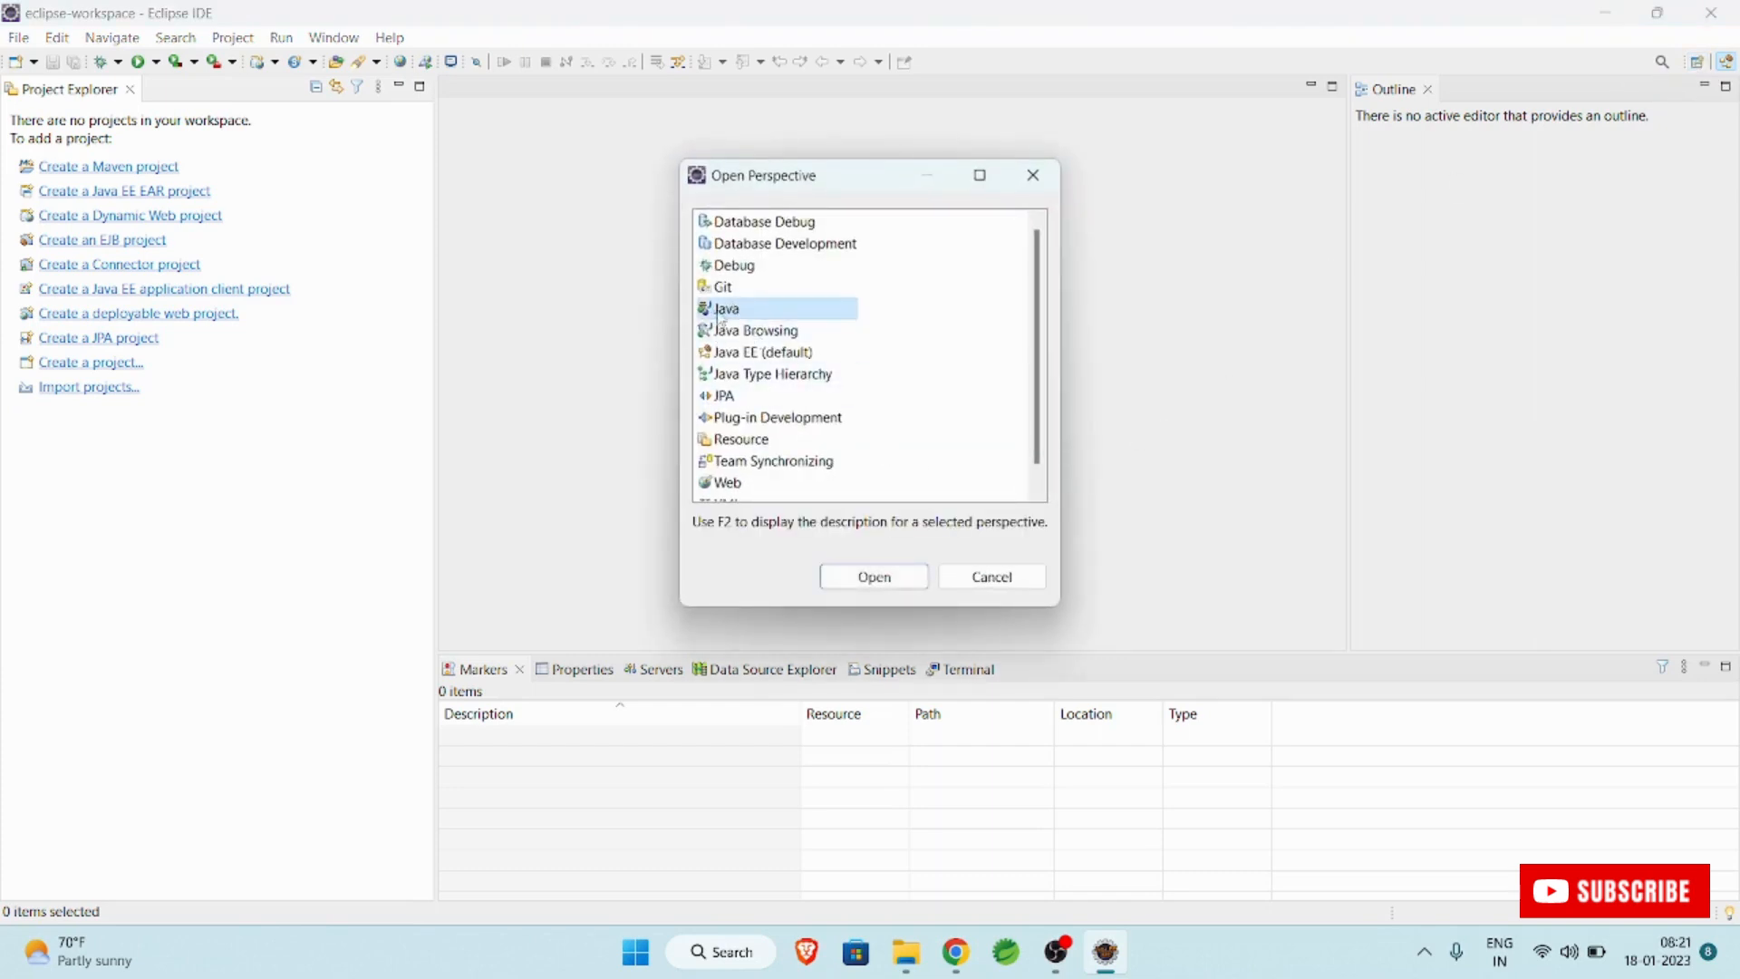
{"action": "left_click", "coordinate": [872, 580]}
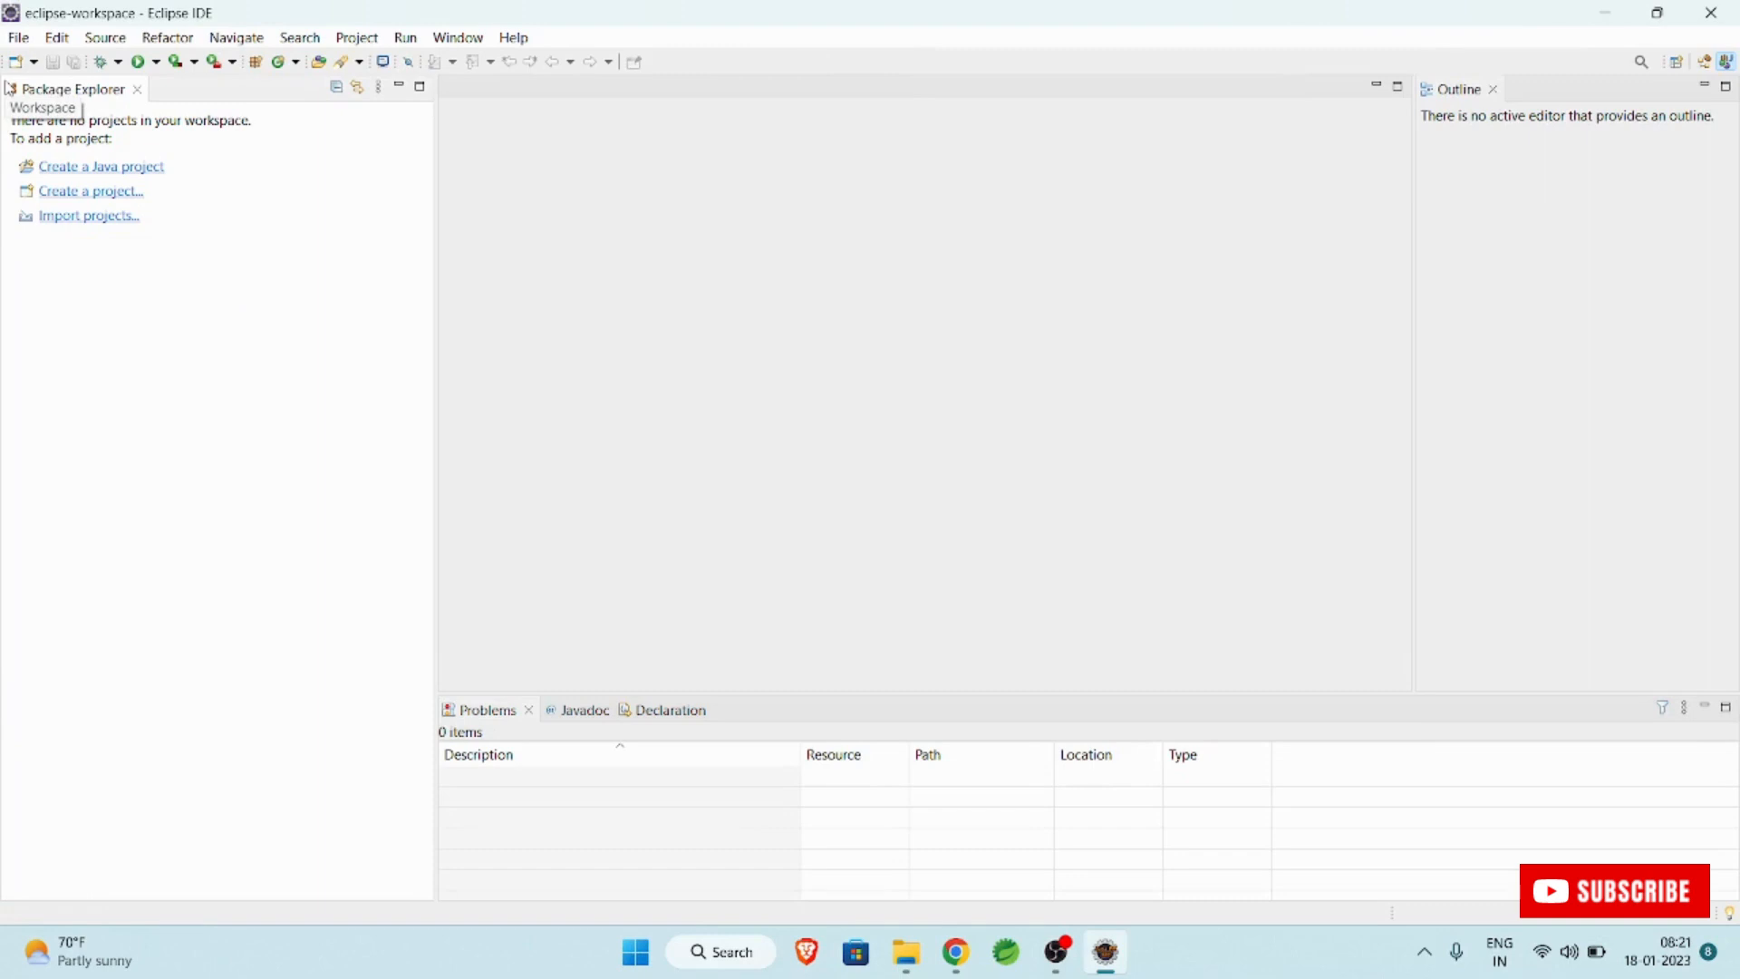
Create a new Java project named CoreJavaProjects with the default settings.
{"action": "left_click", "coordinate": [19, 39]}
{"action": "mouse_move", "coordinate": [320, 62]}
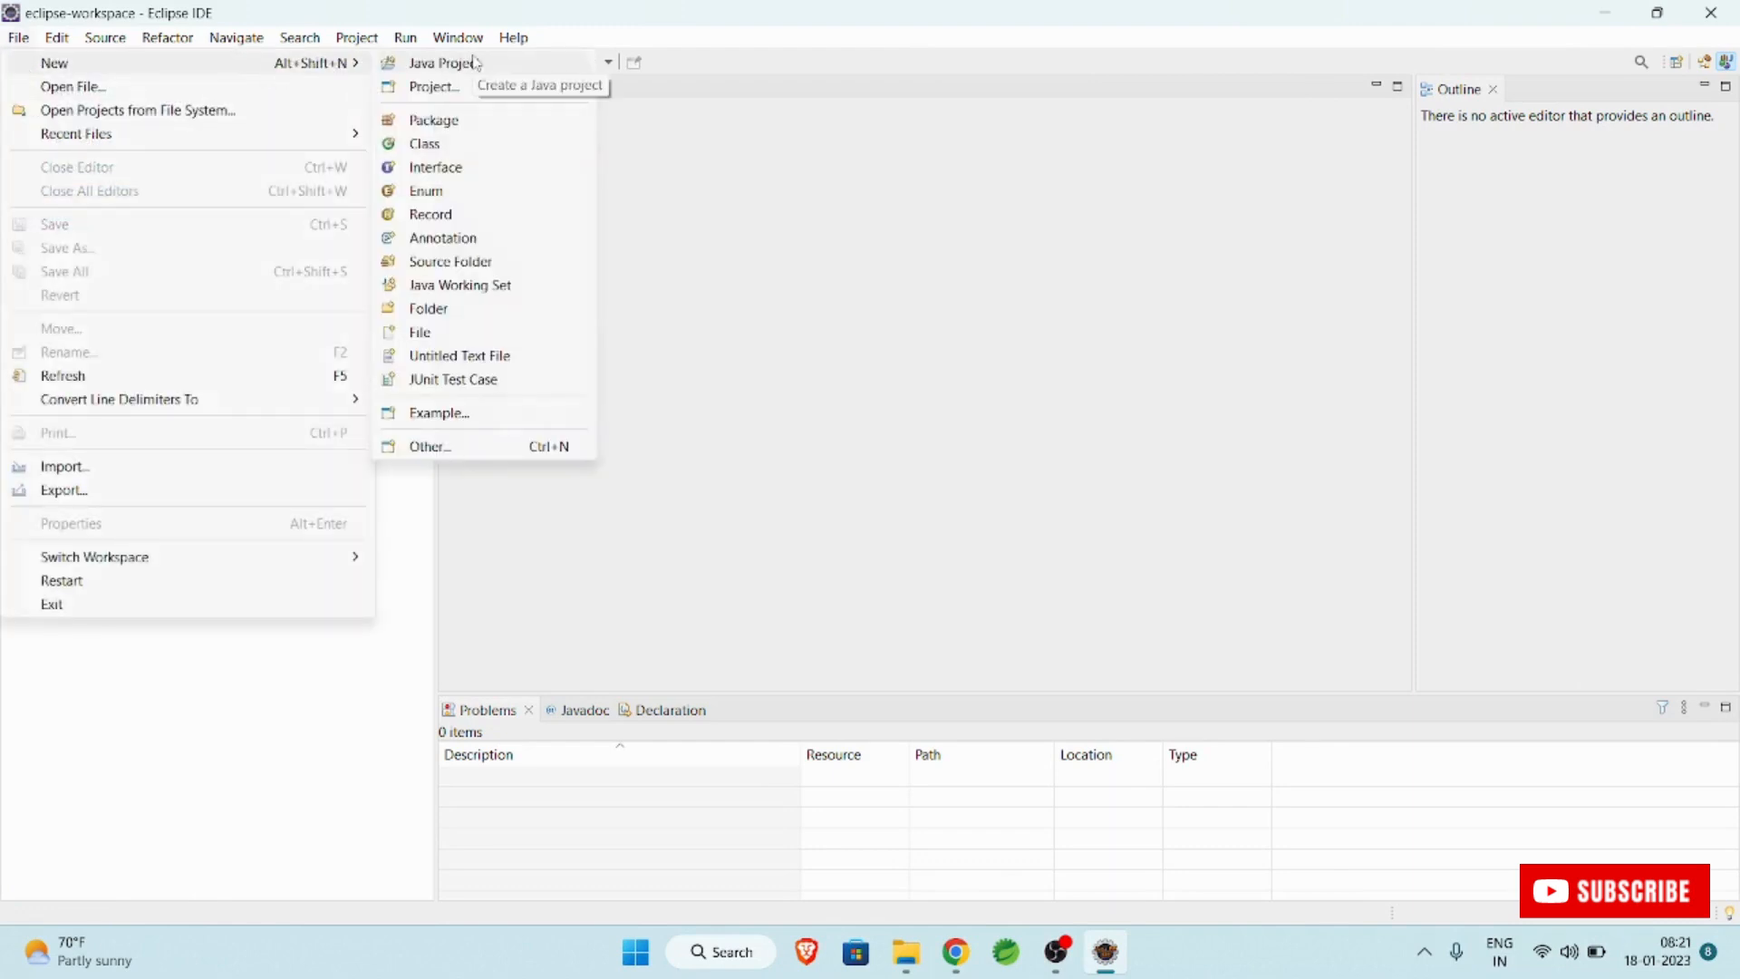
{"action": "left_click", "coordinate": [477, 64]}
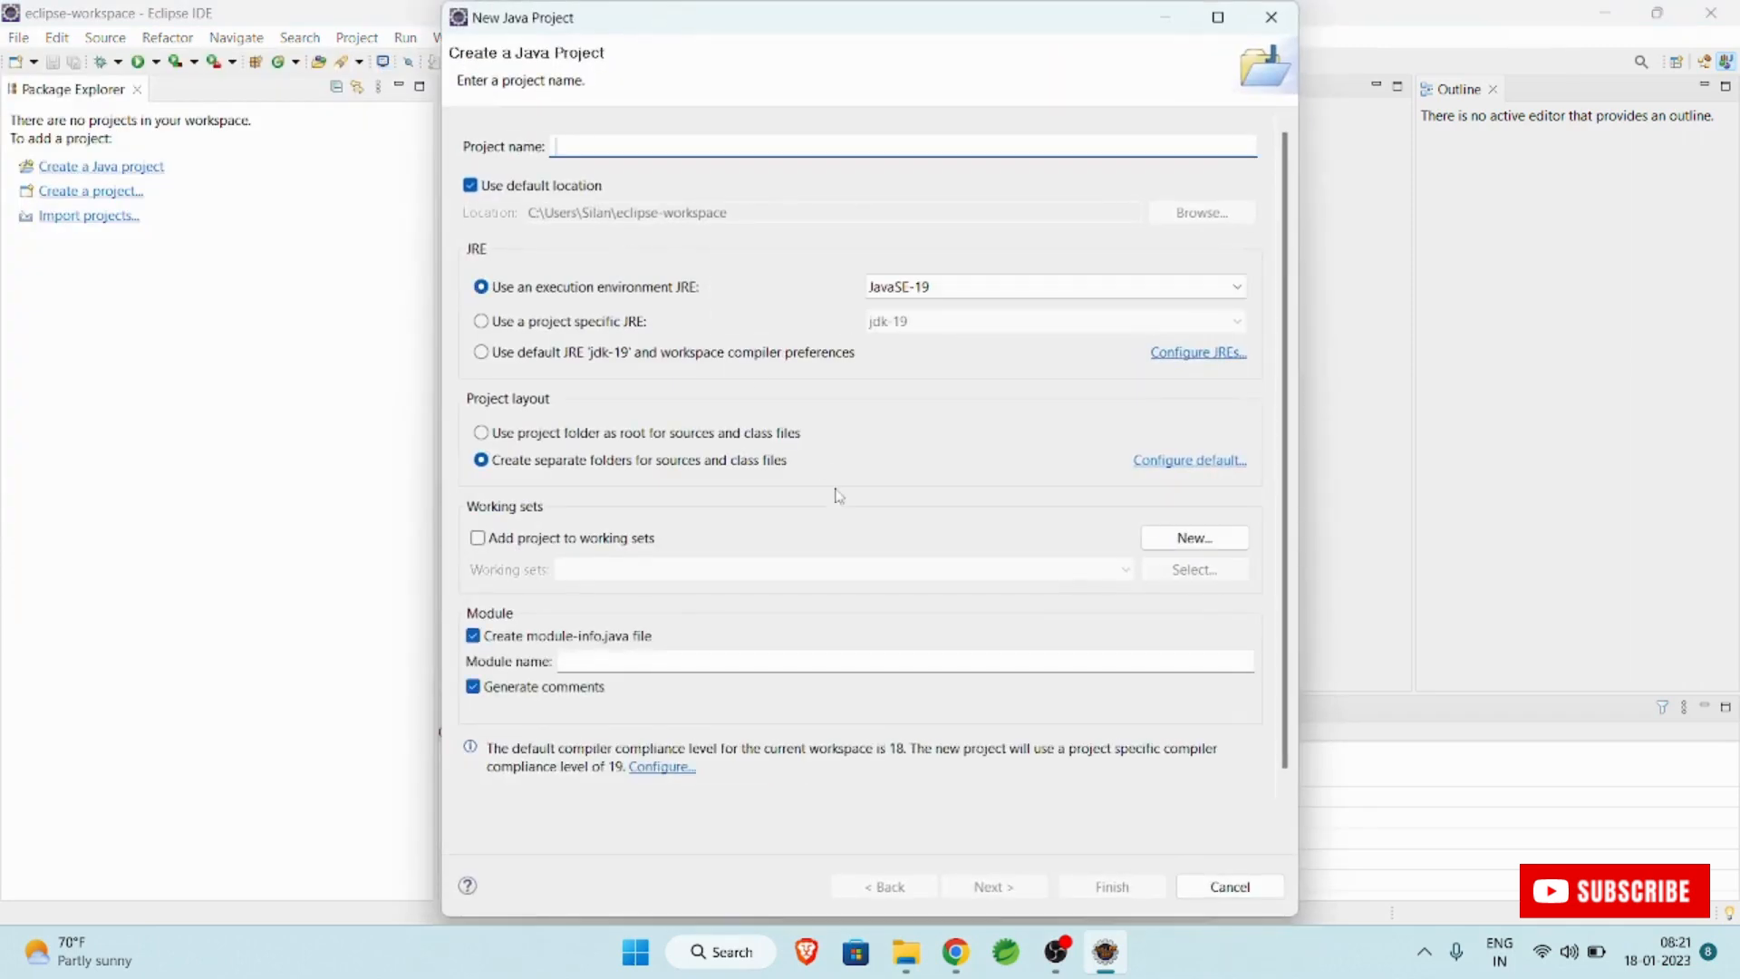
{"action": "type", "text": "Core"}
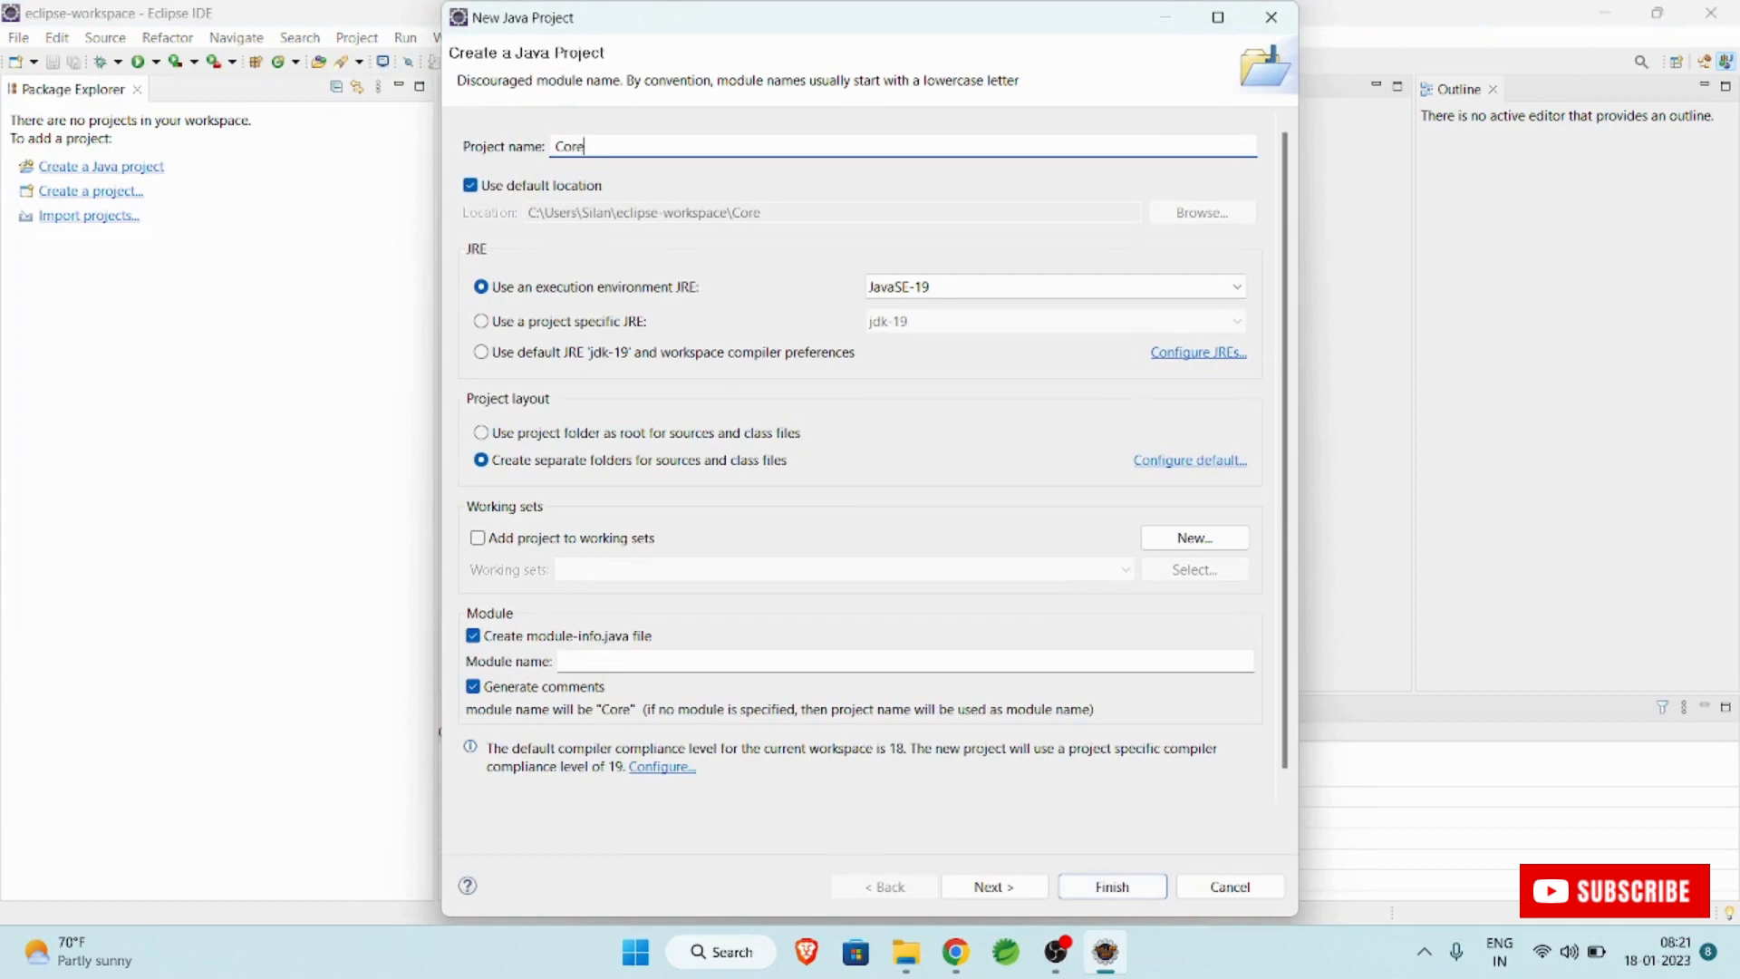
{"action": "type", "text": "Java"}
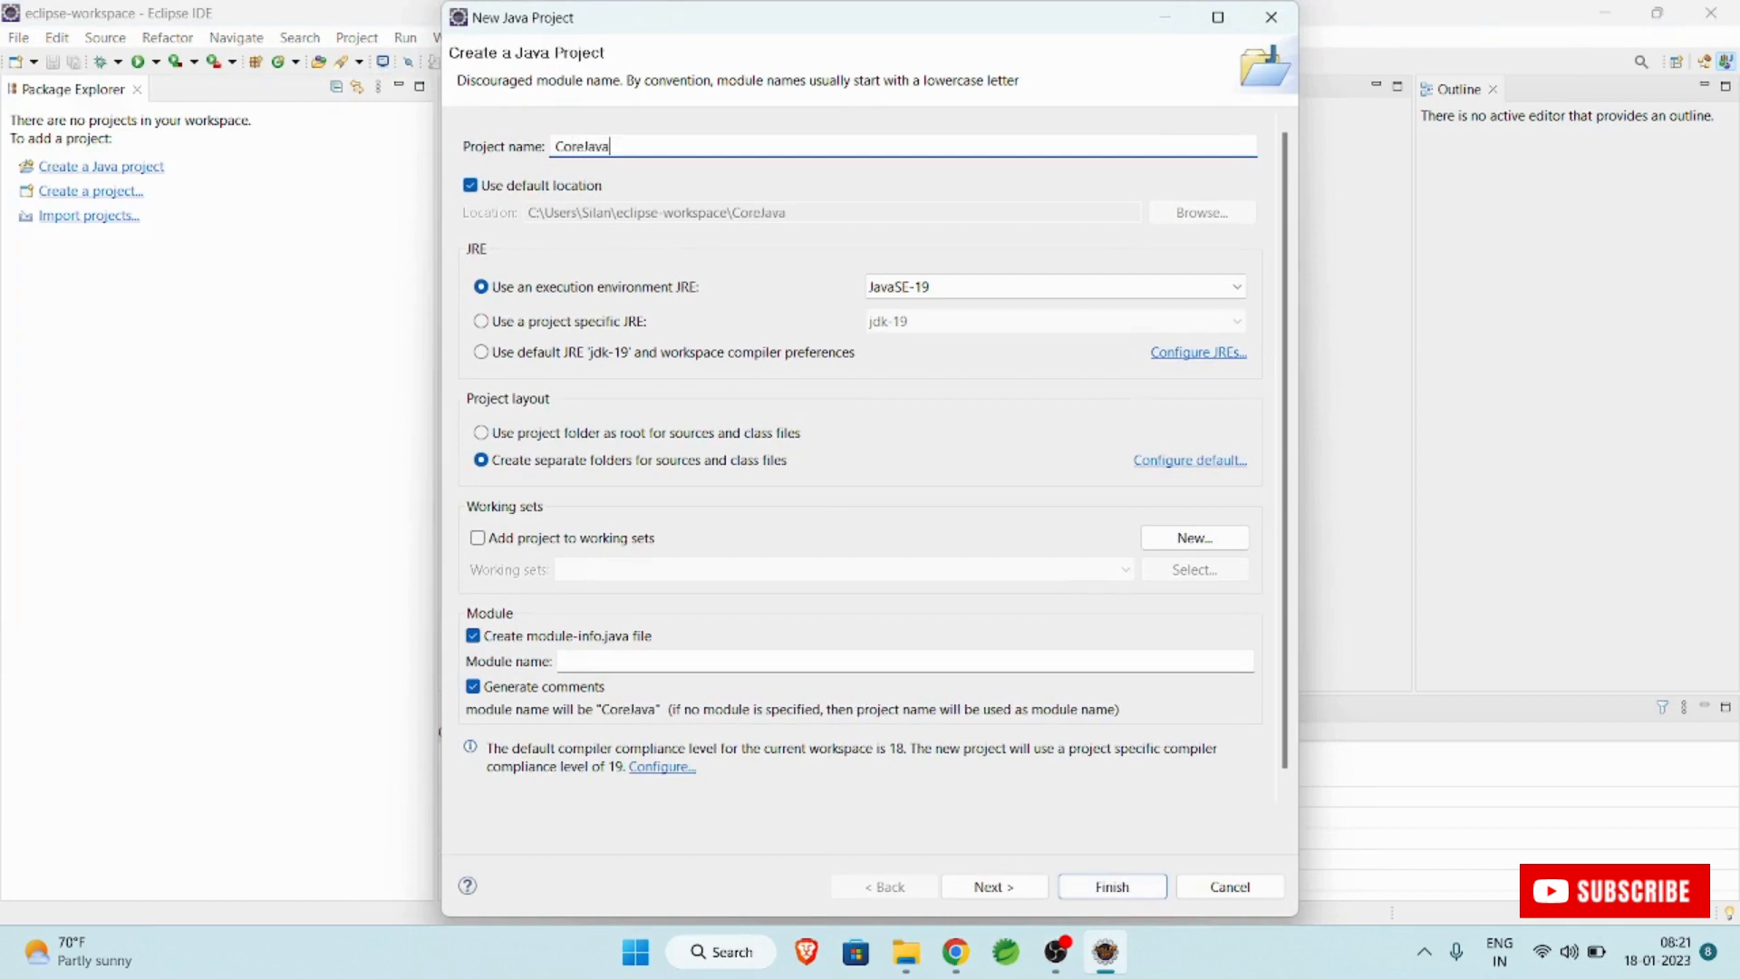
{"action": "type", "text": "Projects"}
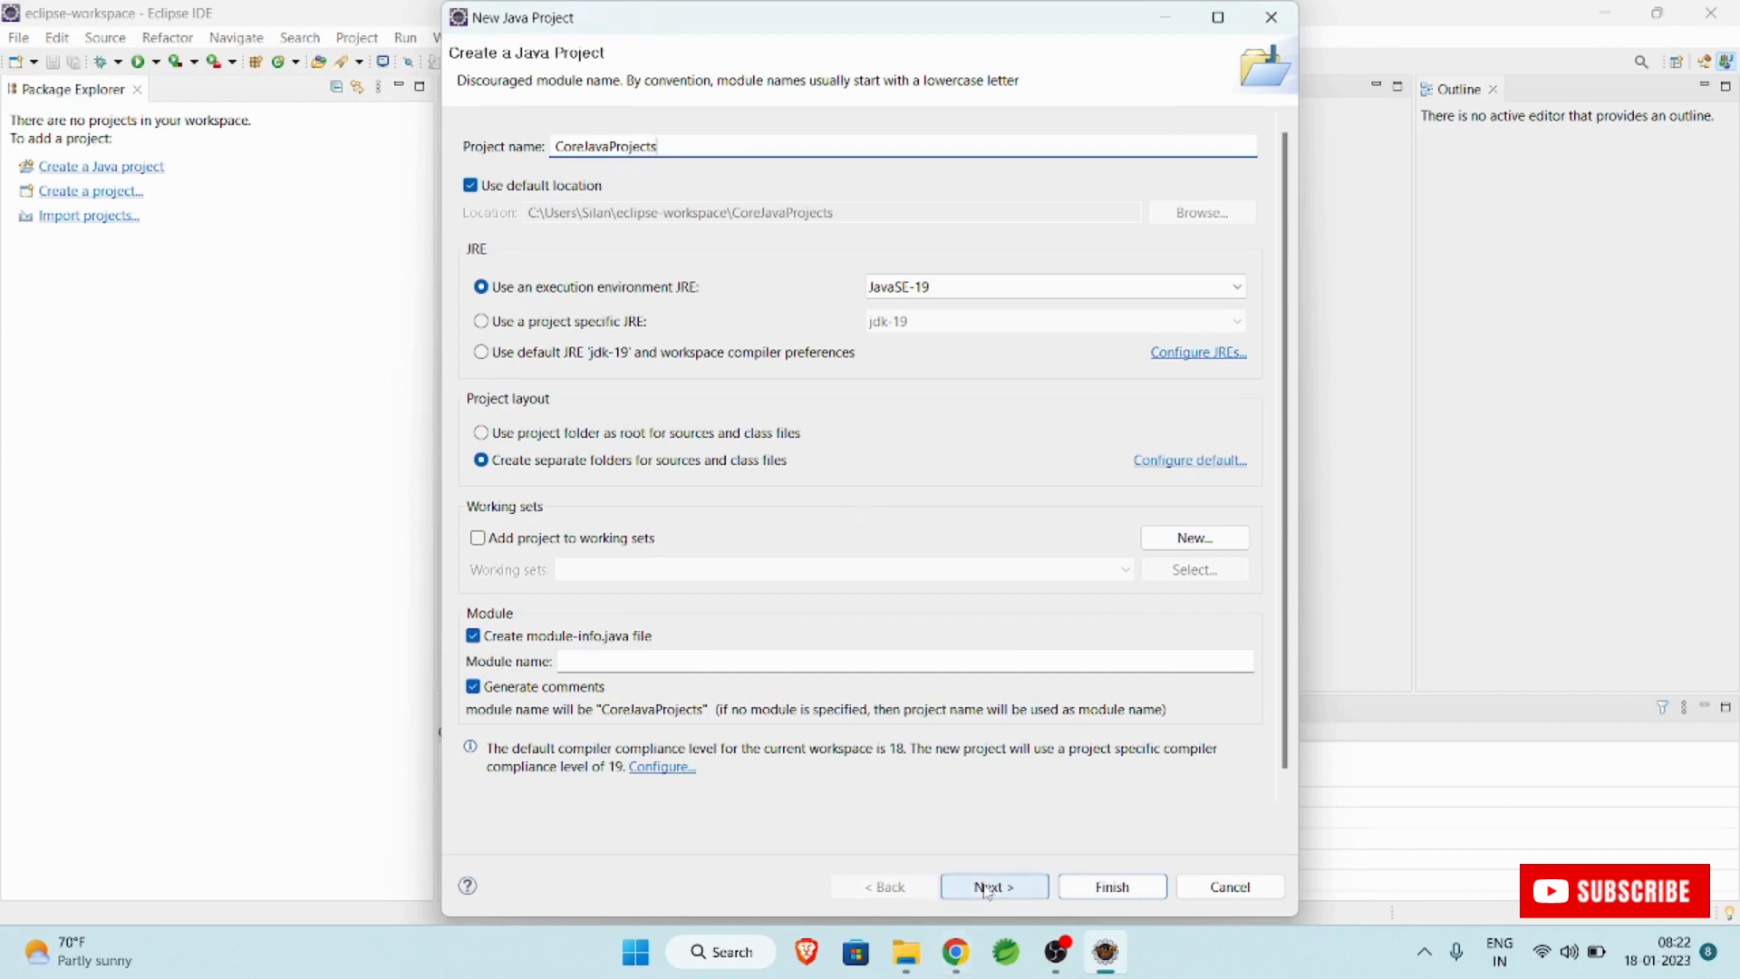
{"action": "left_click", "coordinate": [1014, 892]}
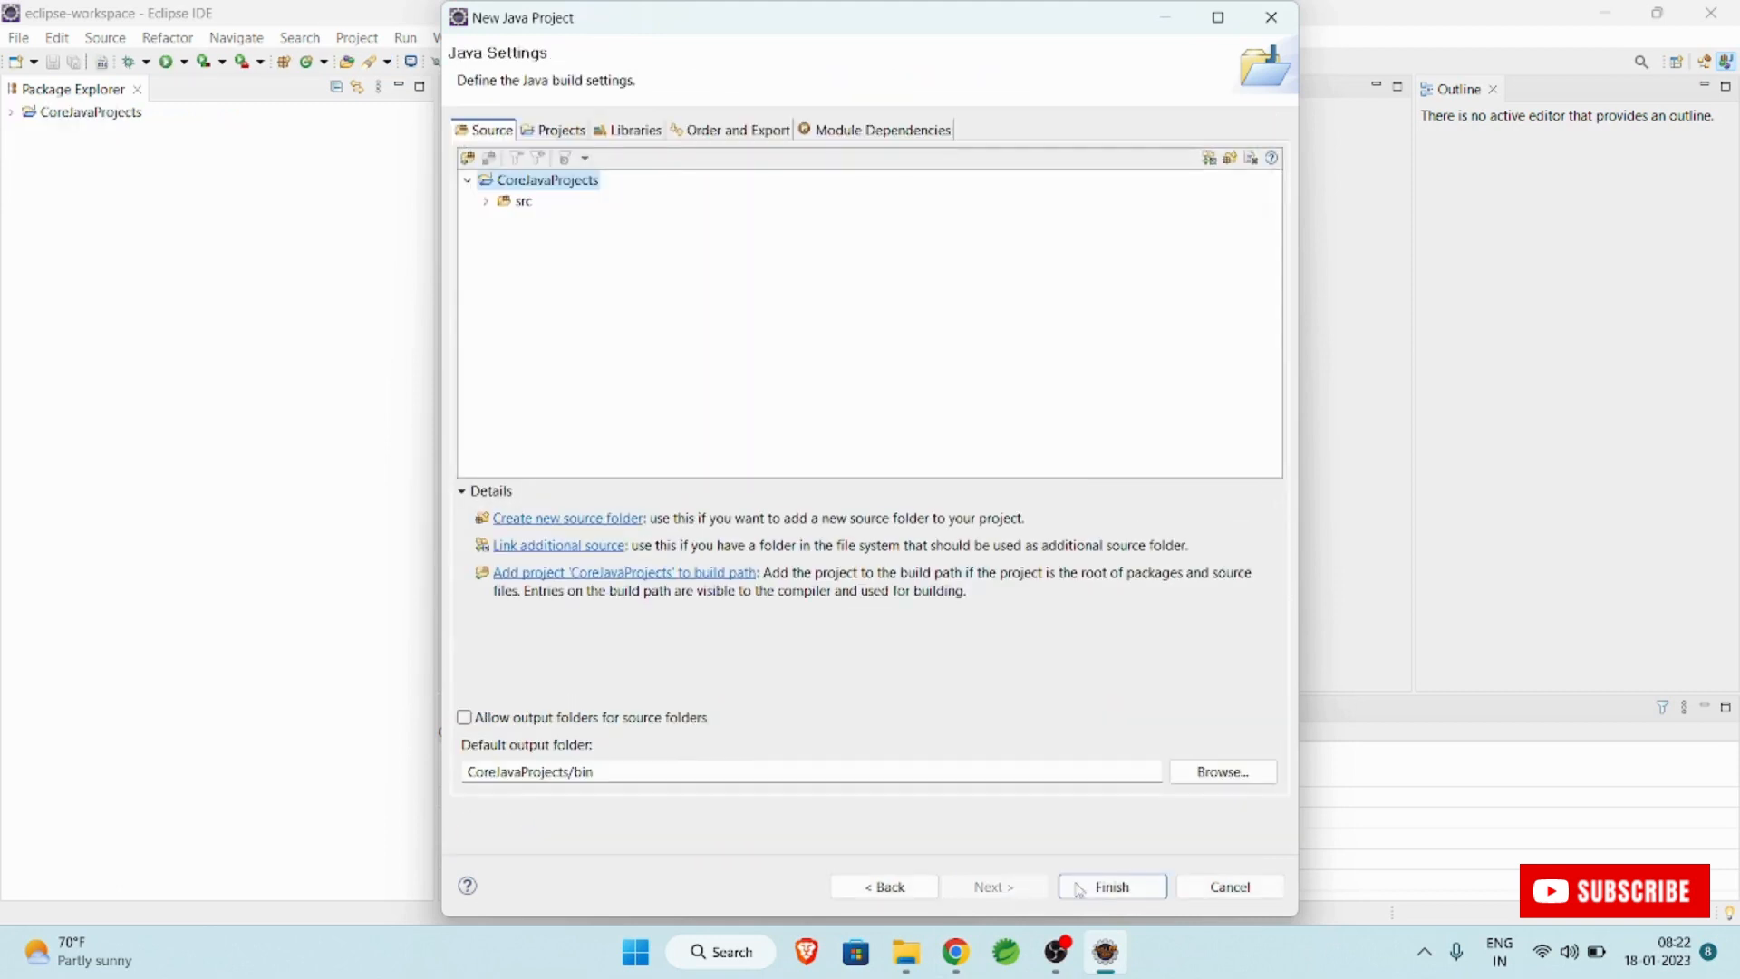
{"action": "left_click", "coordinate": [1079, 888]}
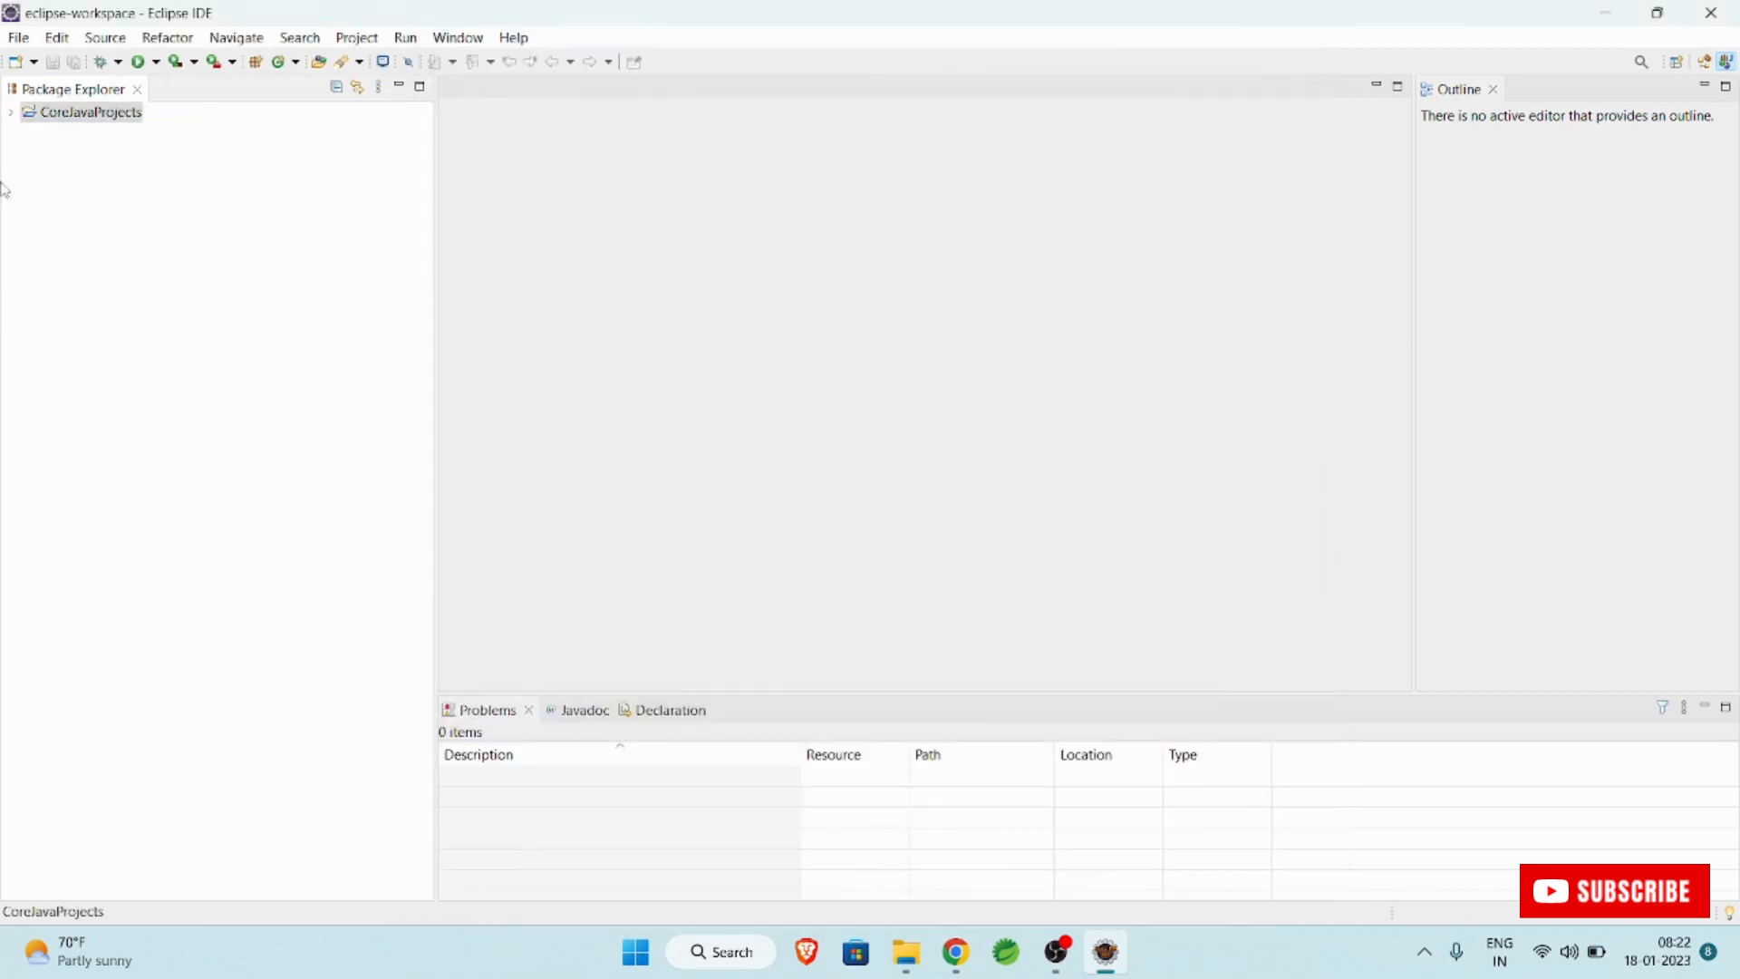
In the project's src folder, create a public class FirstExample in package com.silan with a main method stub.
{"action": "left_click", "coordinate": [11, 113]}
{"action": "left_click", "coordinate": [65, 155]}
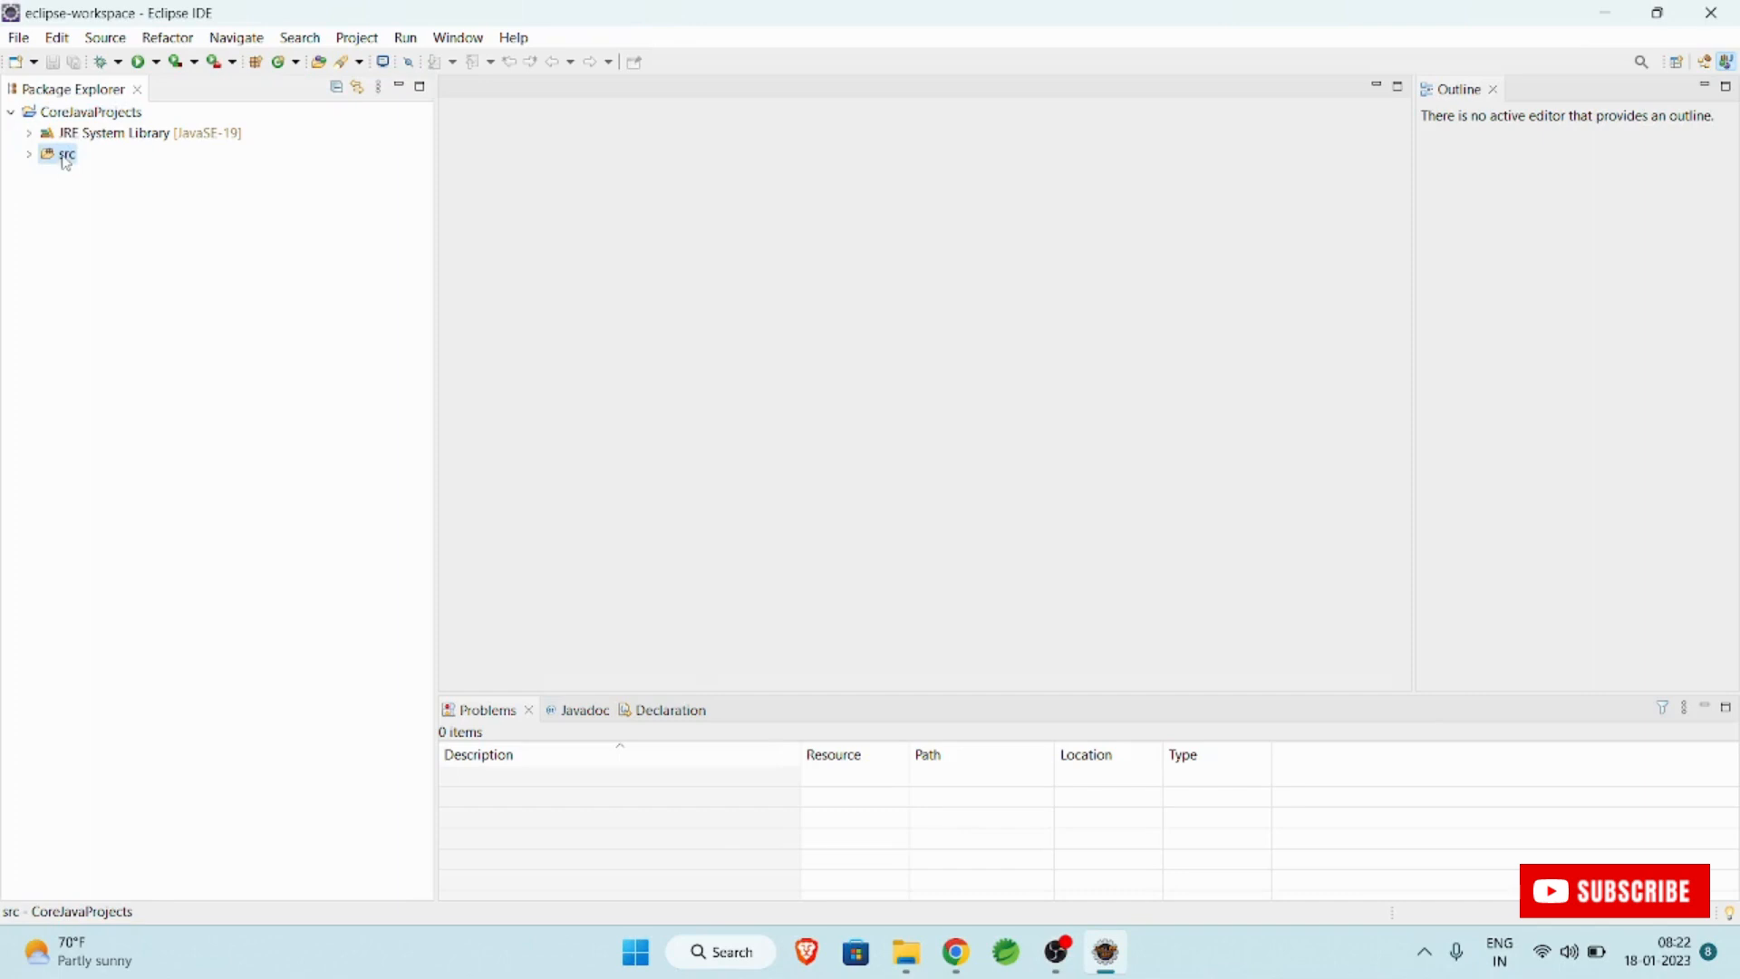
{"action": "right_click", "coordinate": [66, 161]}
{"action": "mouse_move", "coordinate": [344, 169]}
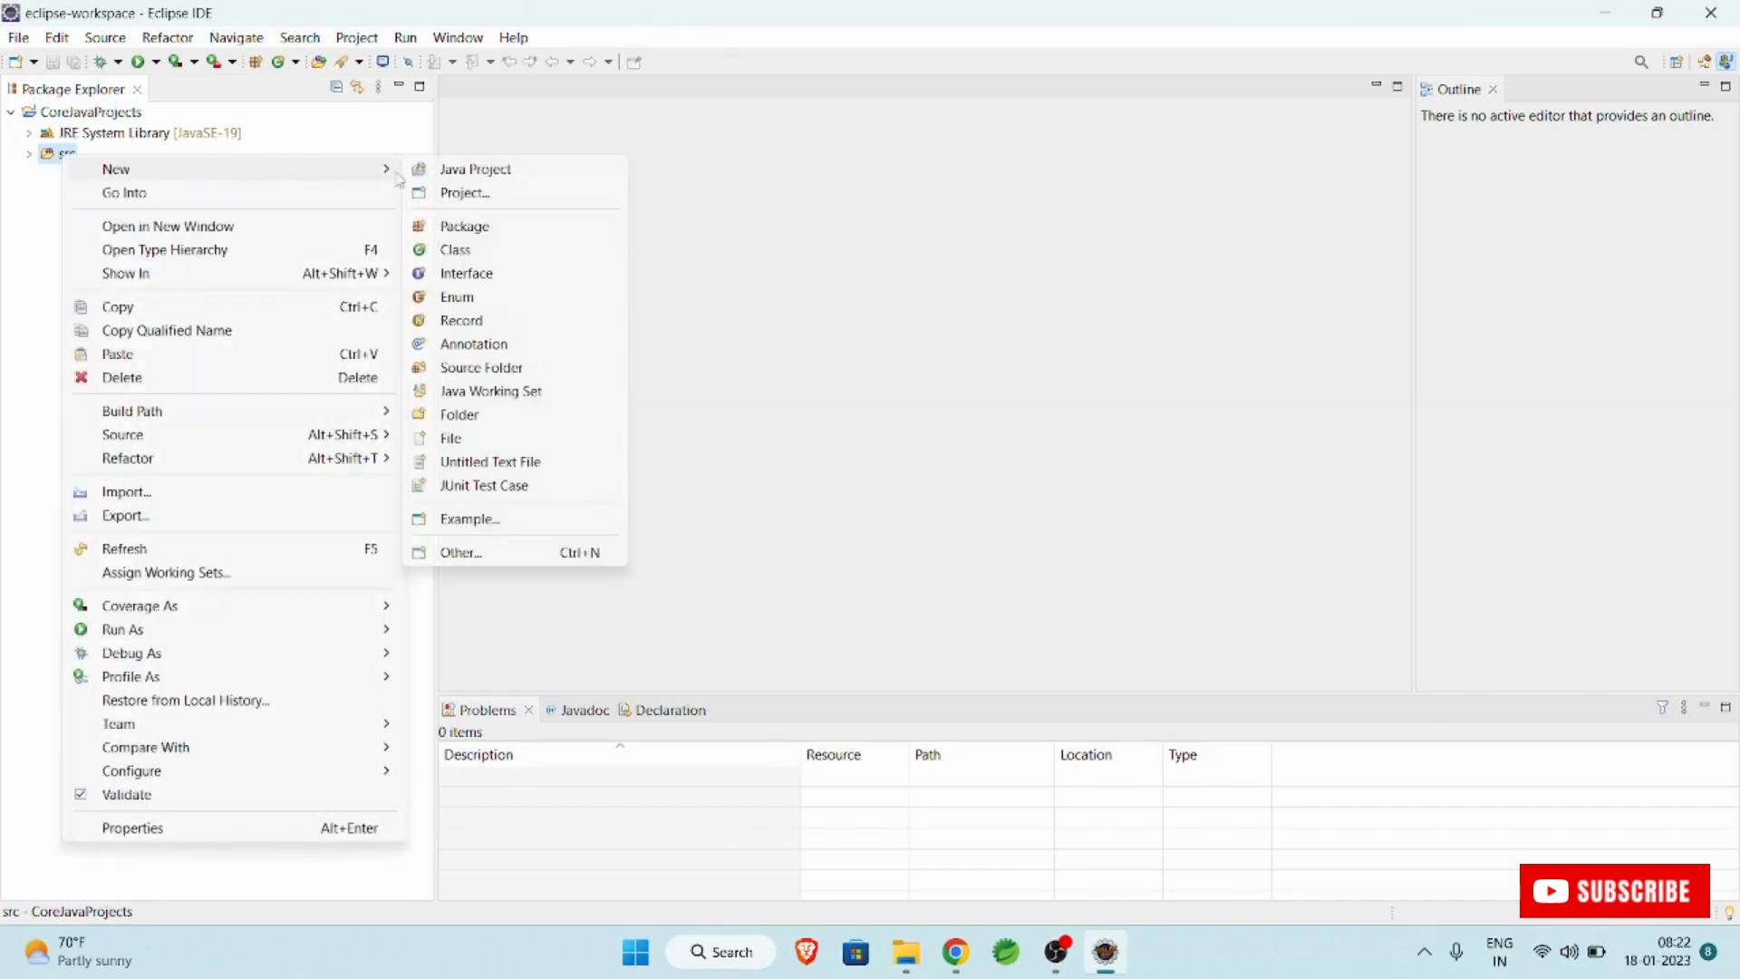
{"action": "left_click", "coordinate": [522, 257]}
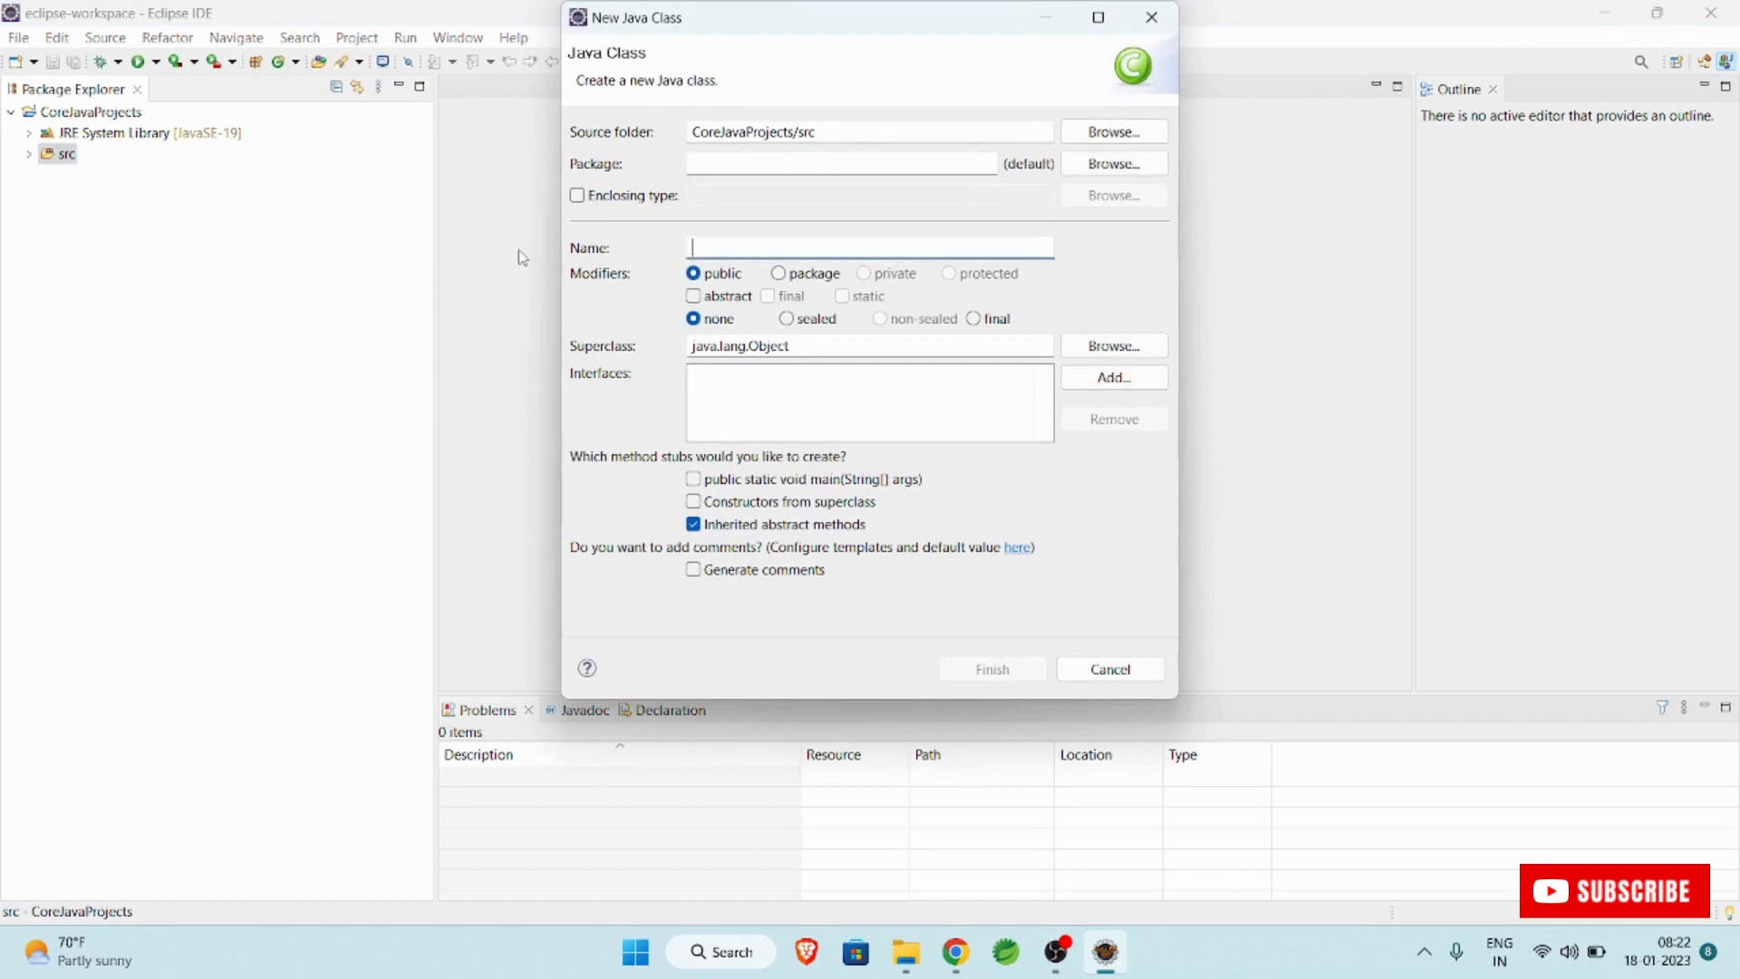
{"action": "left_click", "coordinate": [863, 160]}
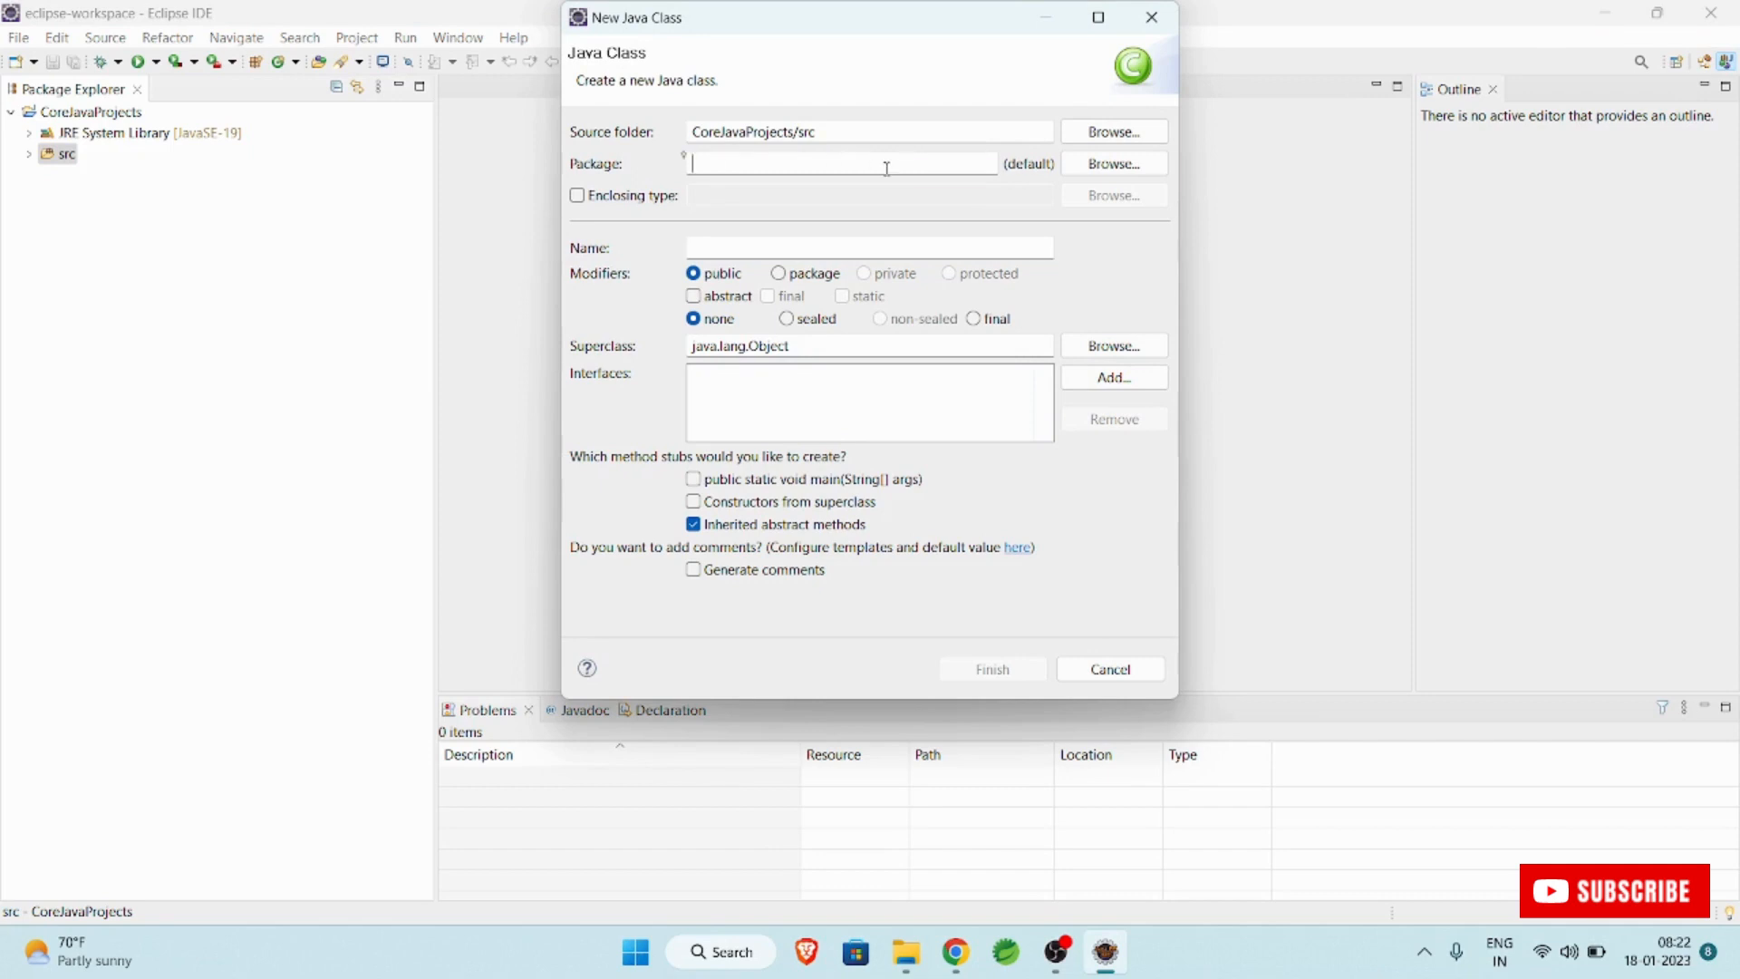
{"action": "type", "text": "com.silan"}
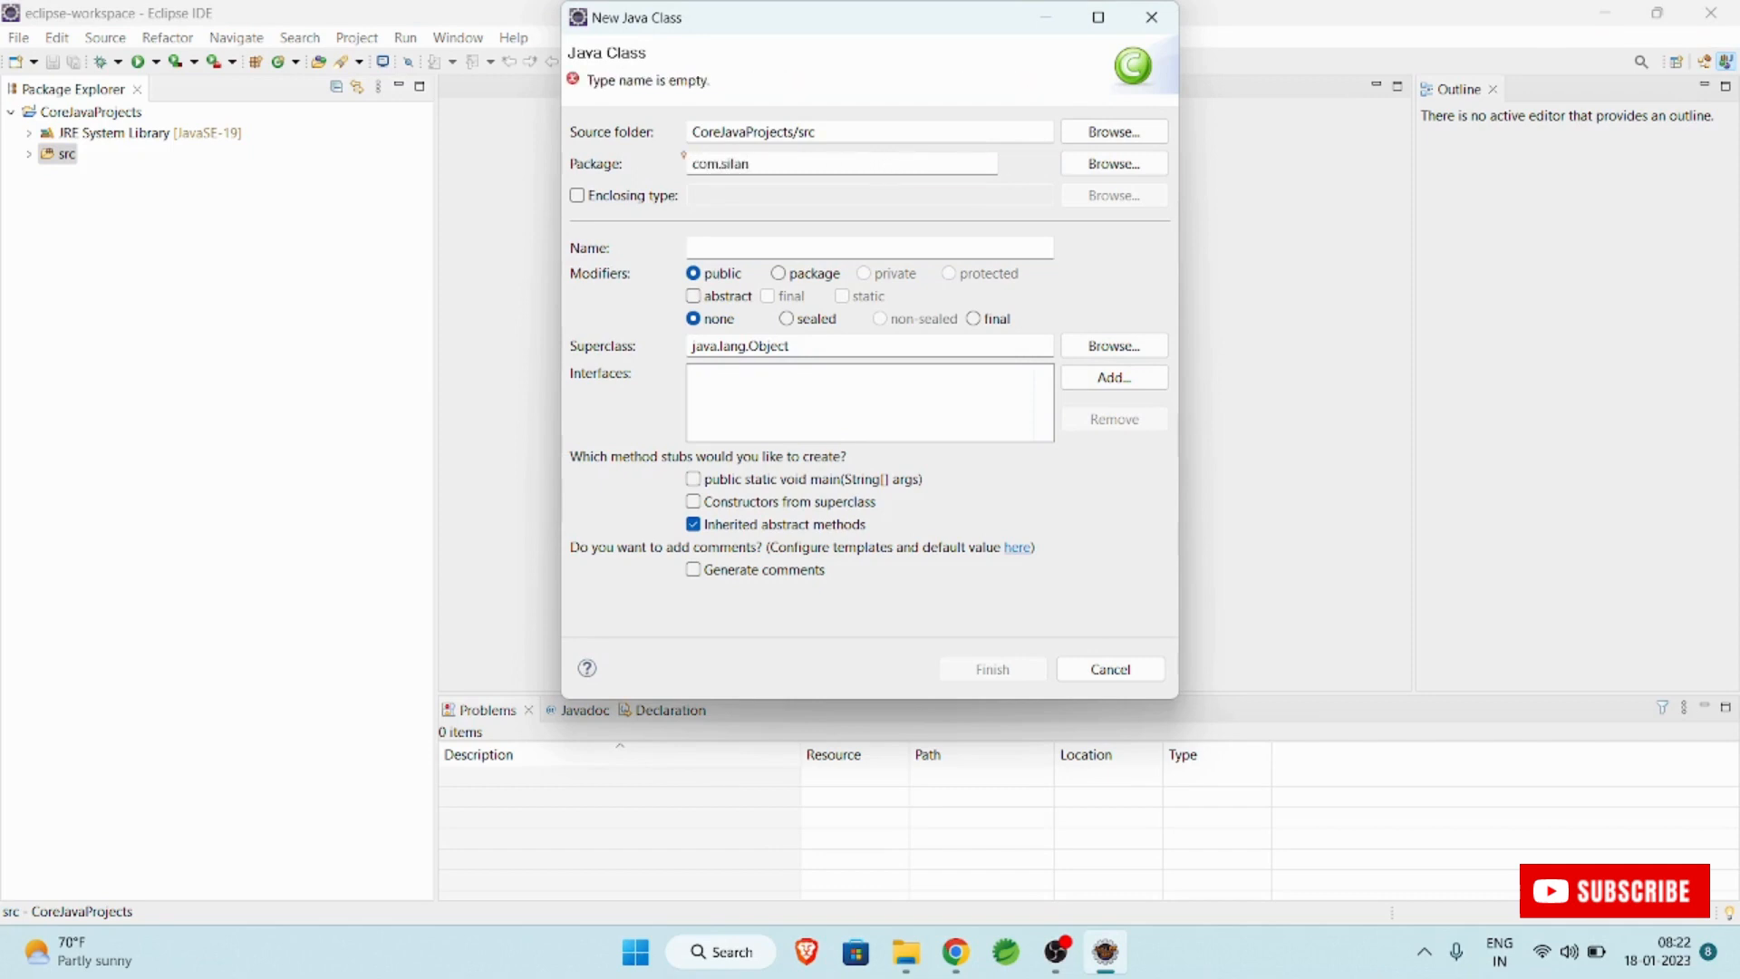
{"action": "left_click", "coordinate": [874, 244]}
{"action": "type", "text": "H"}
{"action": "type", "text": "irst"}
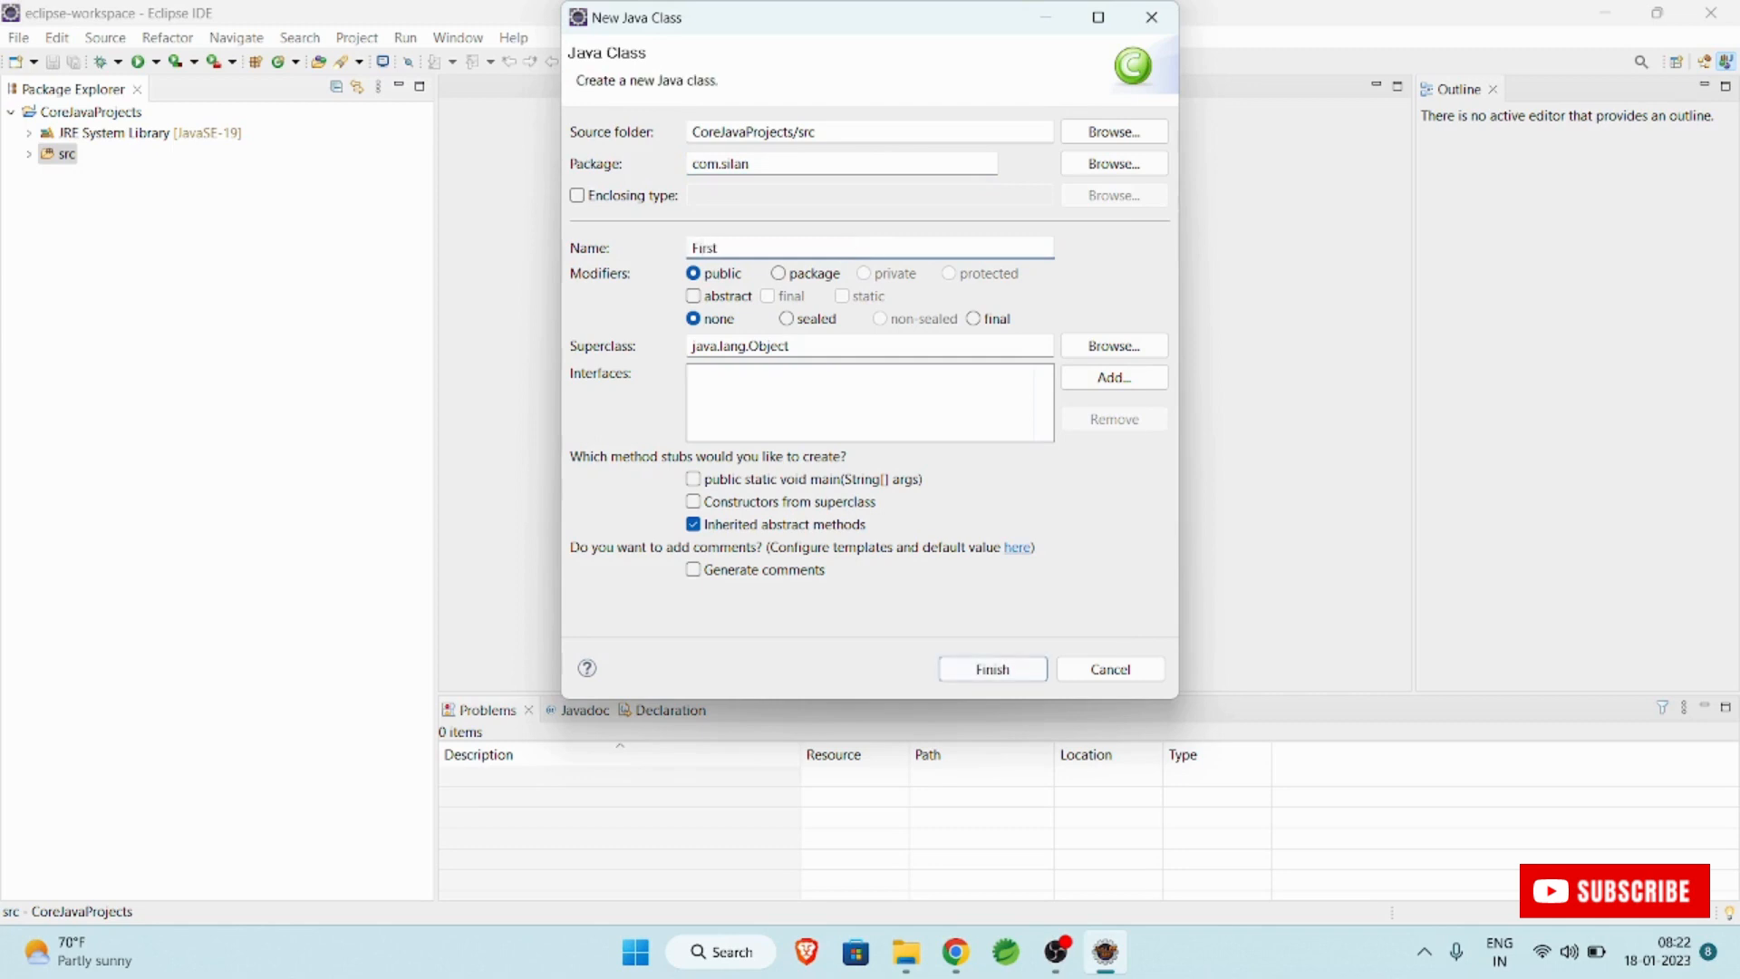
{"action": "type", "text": "Example"}
{"action": "left_click", "coordinate": [693, 479]}
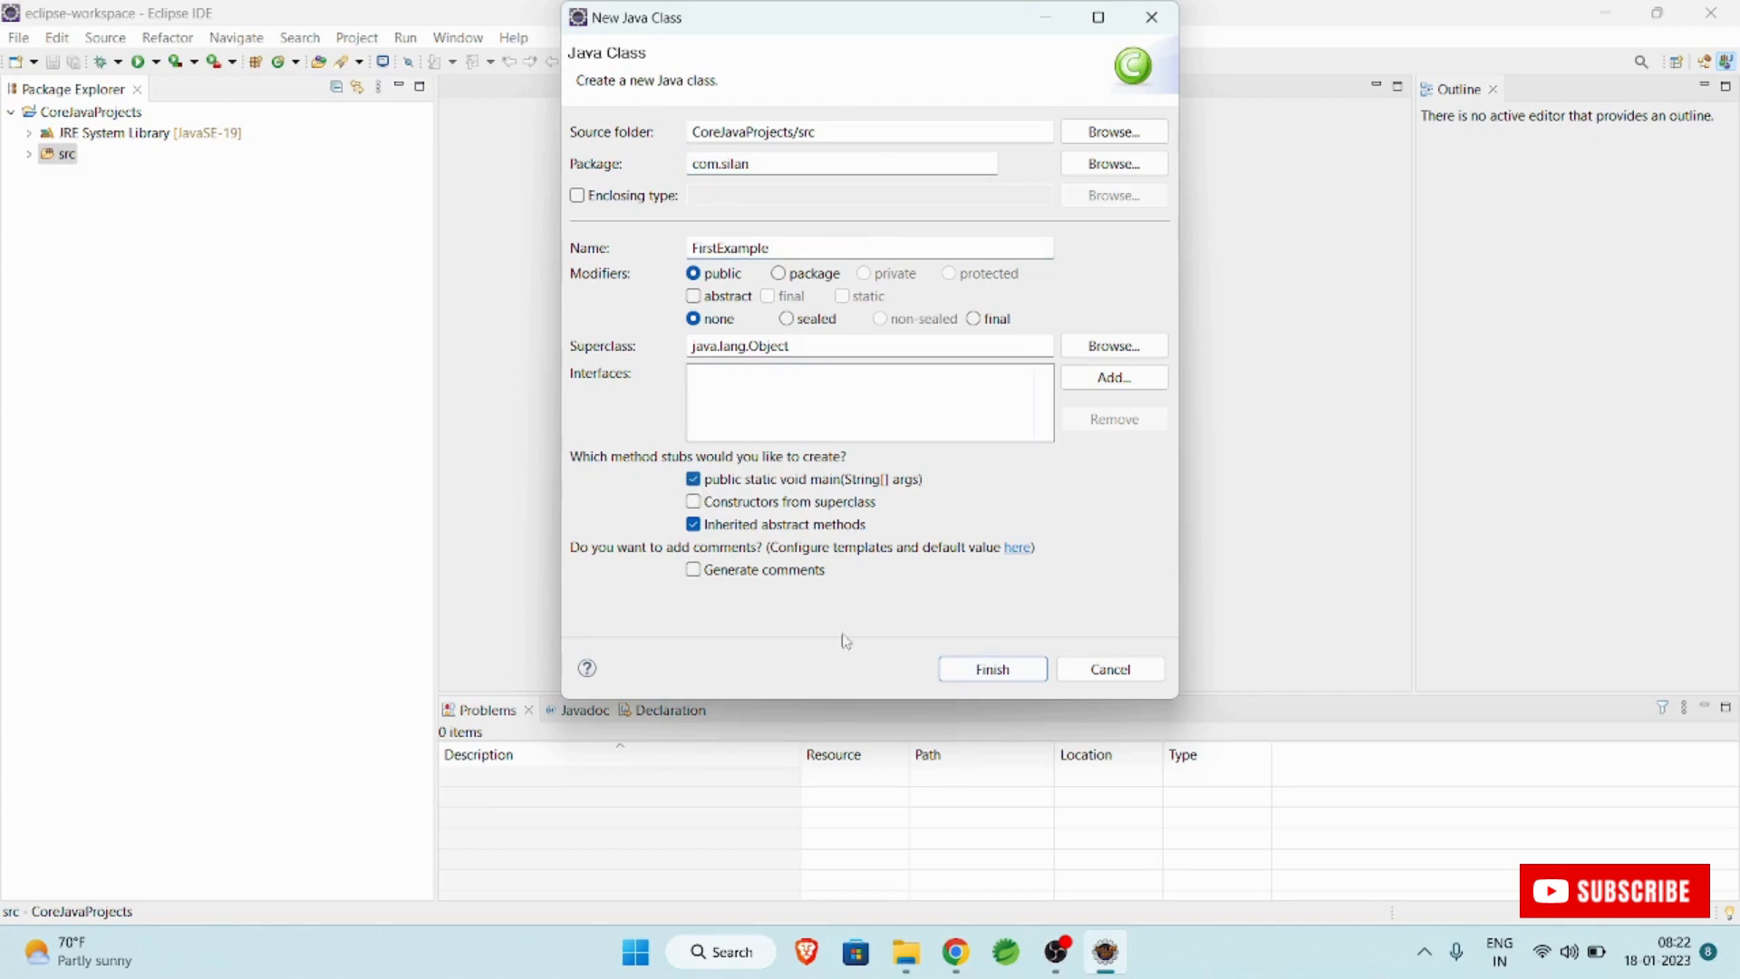
{"action": "left_click", "coordinate": [1031, 670]}
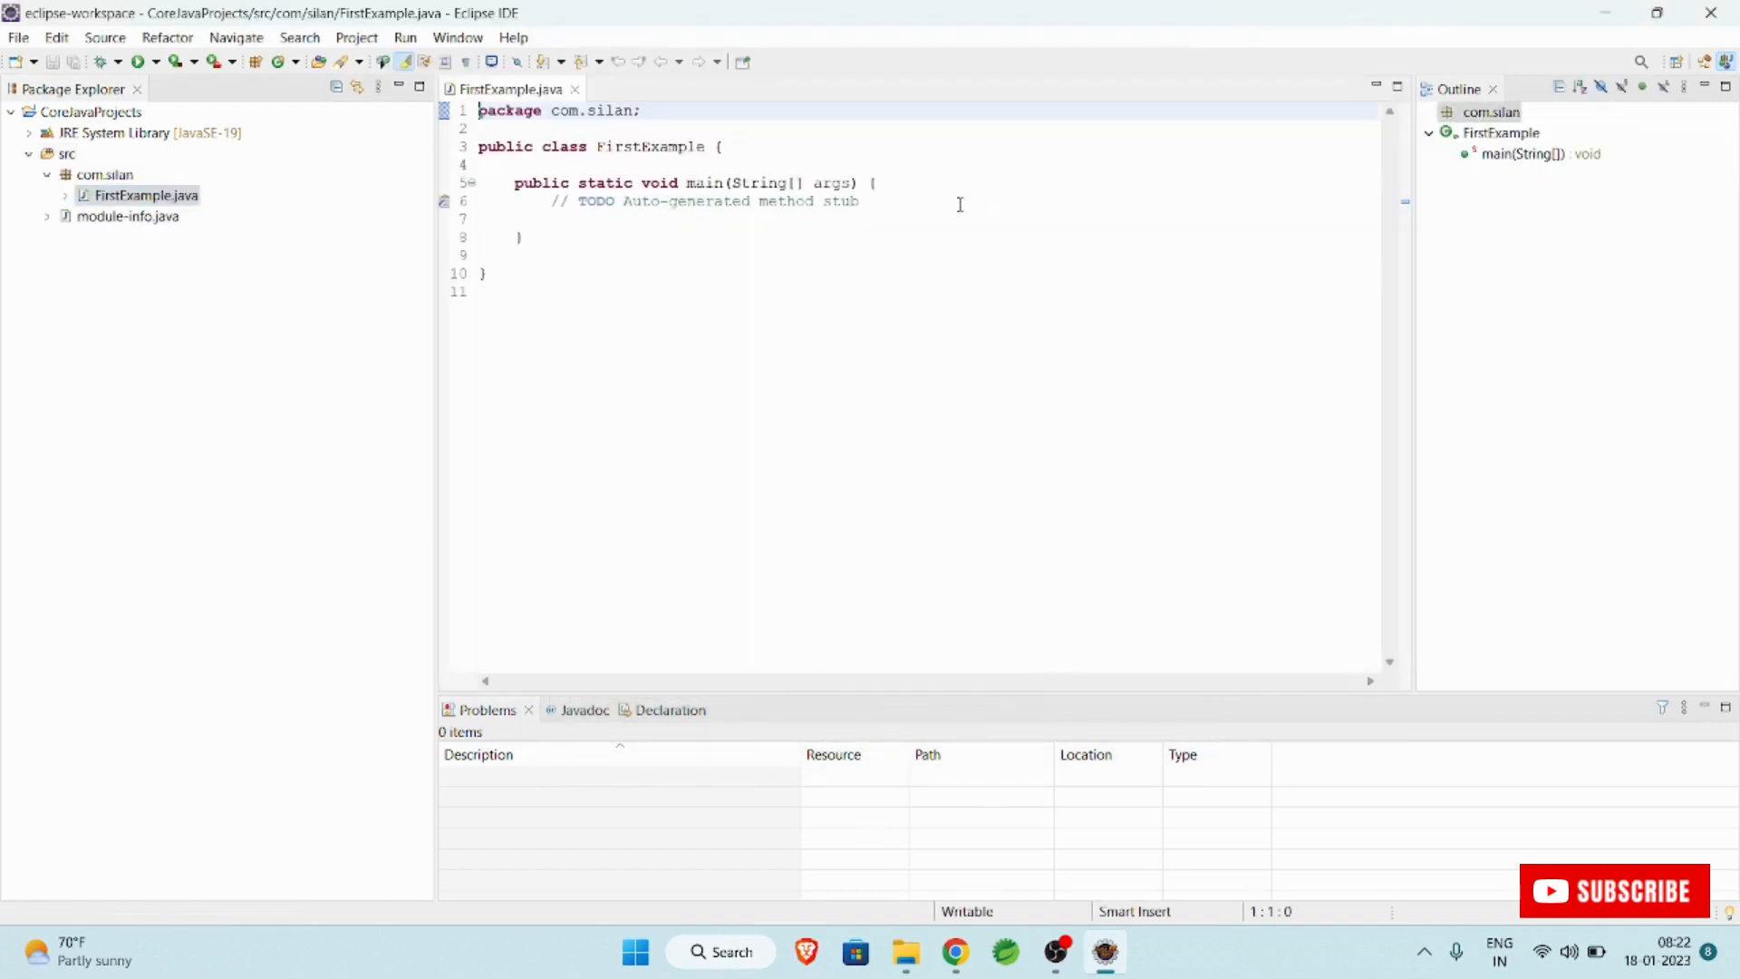
Enlarge the editor text and remove the auto-generated TODO comment inside main, starting a fresh line.
{"action": "left_click", "coordinate": [960, 203]}
{"action": "key", "text": "ctrl+equal"}
{"action": "key", "text": "ctrl+equal"}
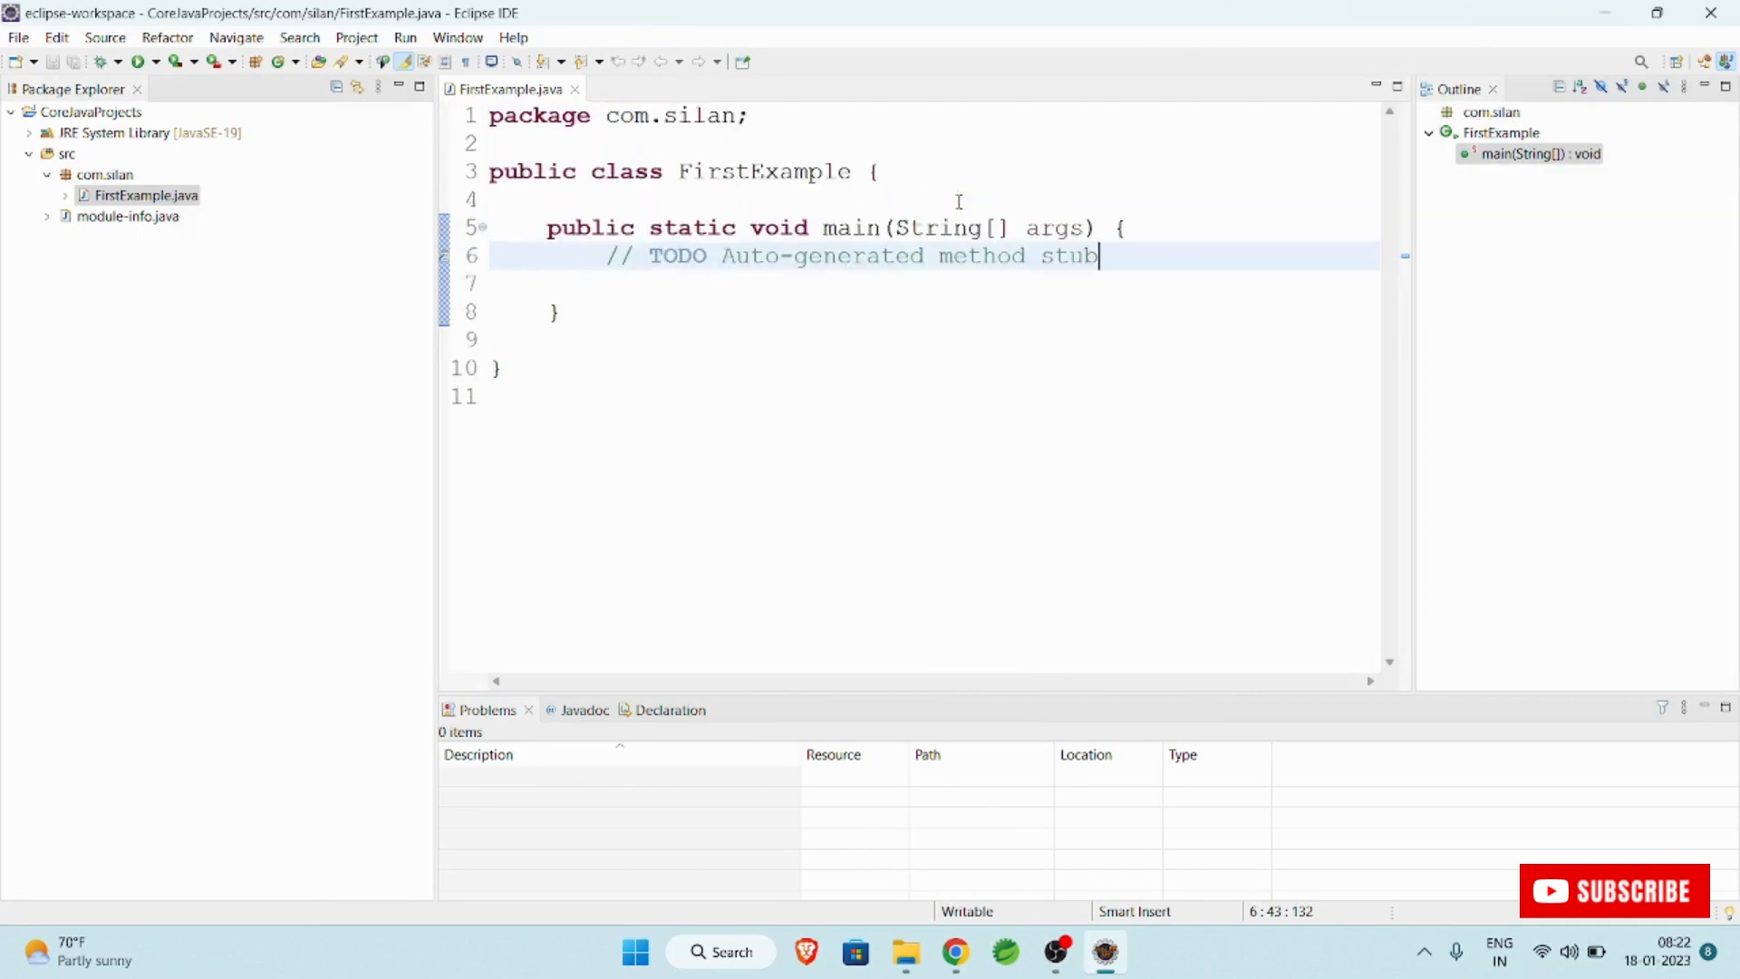
{"action": "key", "text": "BackSpace"}
{"action": "key", "text": "BackSpace"}
{"action": "key", "text": "BackSpace"}
{"action": "key", "text": "BackSpace"}
{"action": "key", "text": "BackSpace"}
{"action": "key", "text": "BackSpace"}
{"action": "key", "text": "BackSpace"}
{"action": "key", "text": "BackSpace"}
{"action": "key", "text": "BackSpace"}
{"action": "key", "text": "BackSpace"}
{"action": "key", "text": "BackSpace"}
{"action": "key", "text": "BackSpace"}
{"action": "key", "text": "BackSpace"}
{"action": "key", "text": "BackSpace"}
{"action": "key", "text": "BackSpace"}
{"action": "key", "text": "BackSpace"}
{"action": "key", "text": "BackSpace"}
{"action": "key", "text": "BackSpace"}
{"action": "key", "text": "BackSpace"}
{"action": "key", "text": "BackSpace"}
{"action": "key", "text": "BackSpace"}
{"action": "key", "text": "BackSpace"}
{"action": "key", "text": "BackSpace"}
{"action": "key", "text": "BackSpace"}
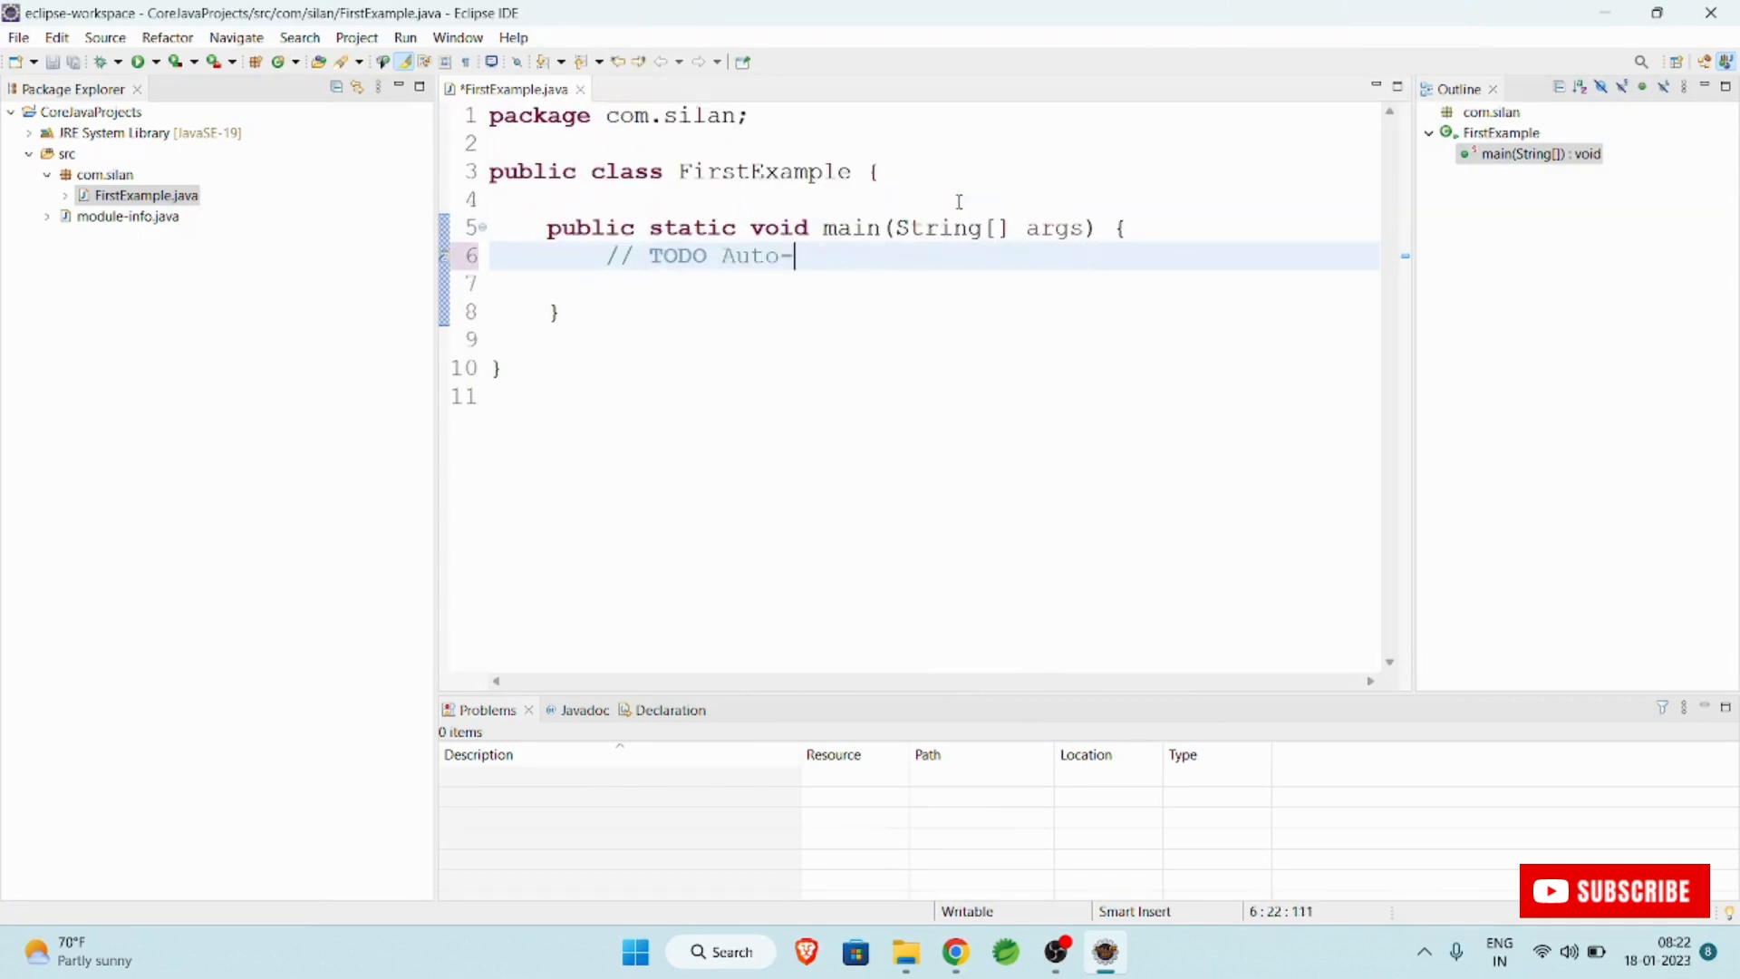
{"action": "key", "text": "Return"}
Write a statement in main that prints "JAVA means Silan Software" with System.out.println.
{"action": "type", "text": "S"}
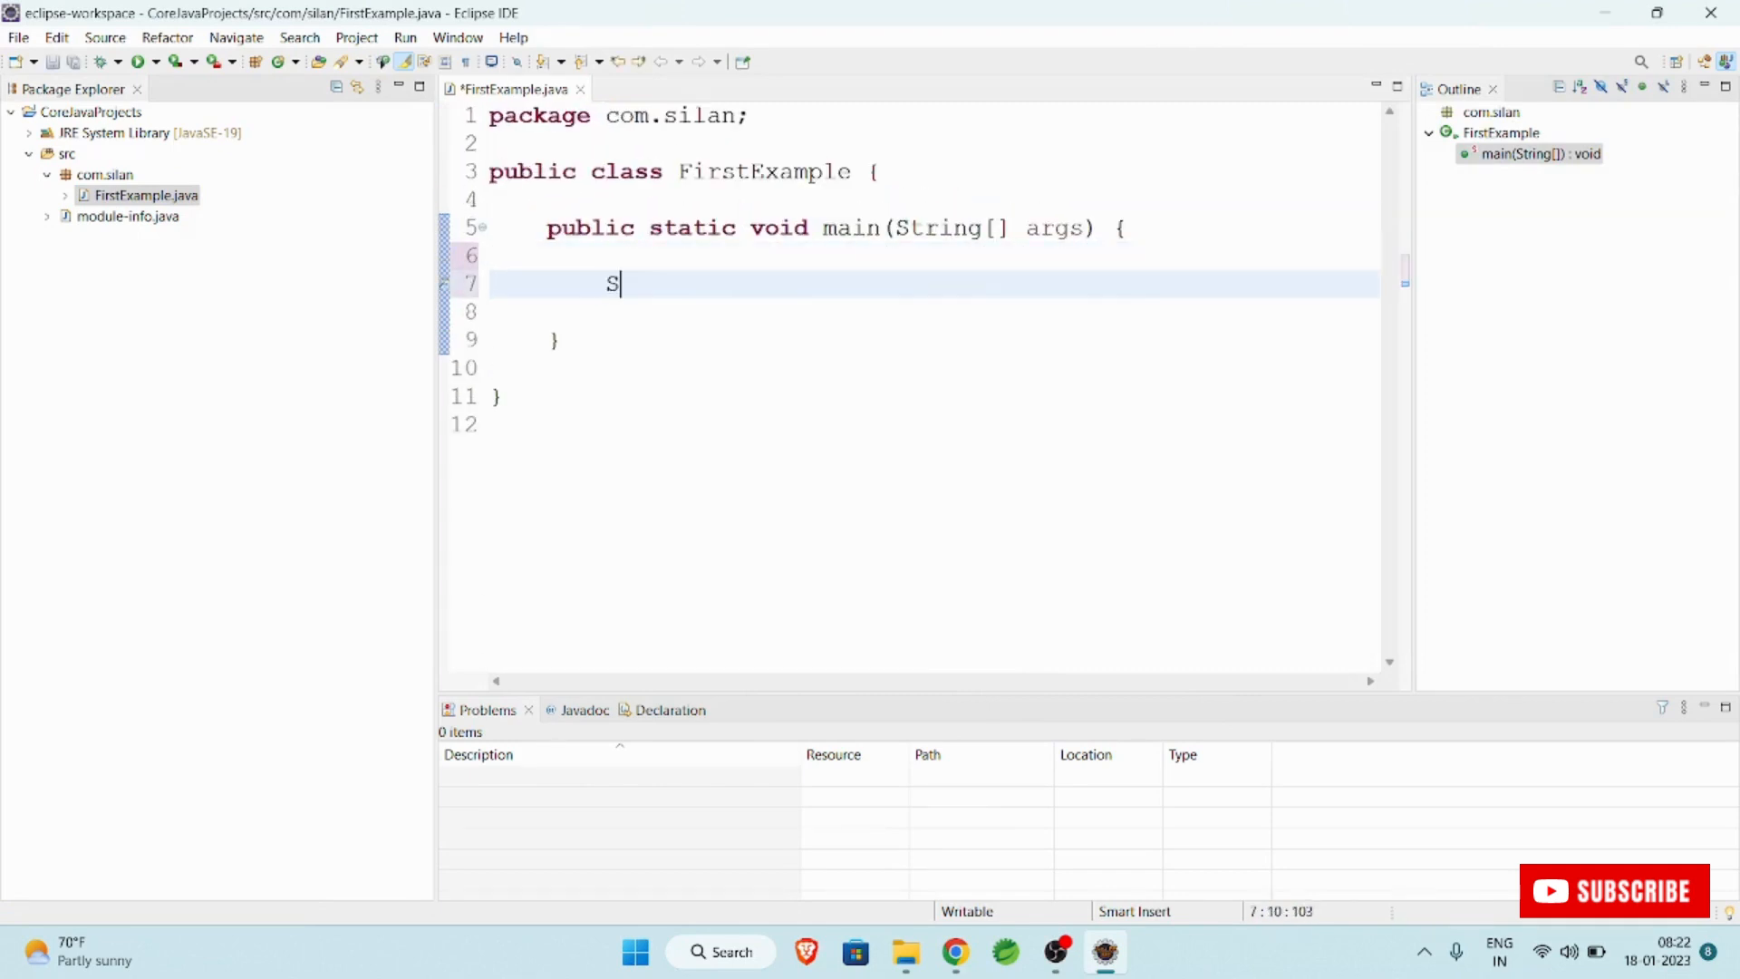
{"action": "type", "text": "ystem.out"}
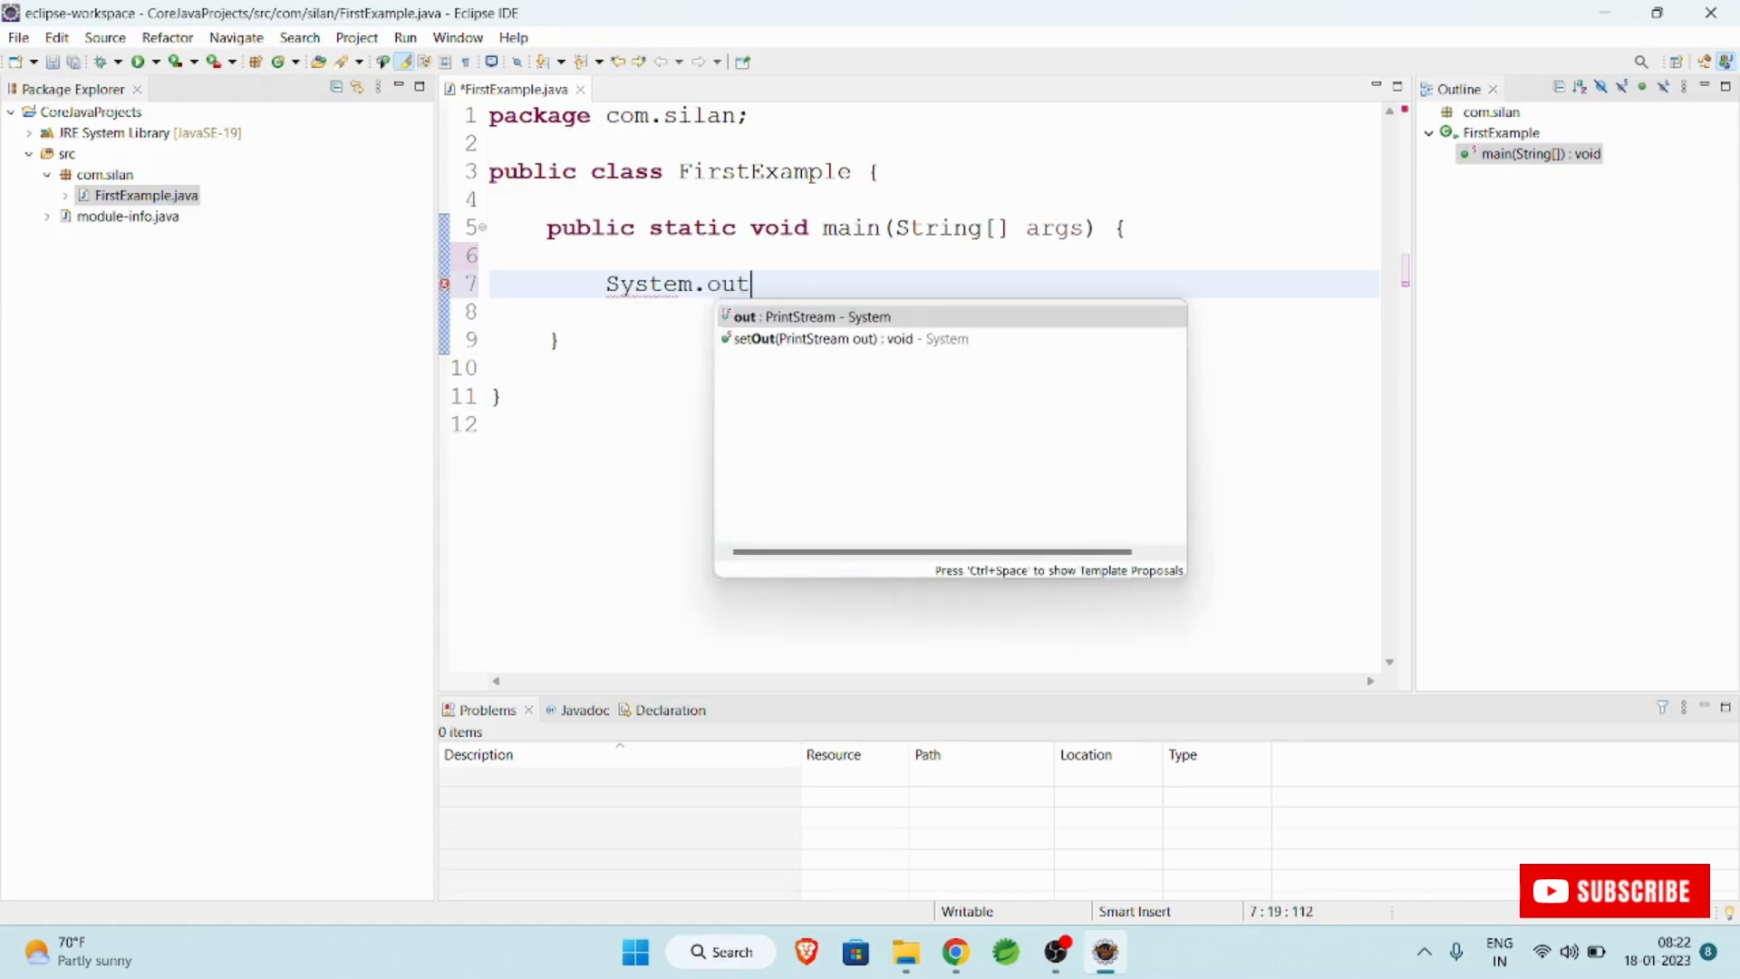
{"action": "type", "text": ".println("}
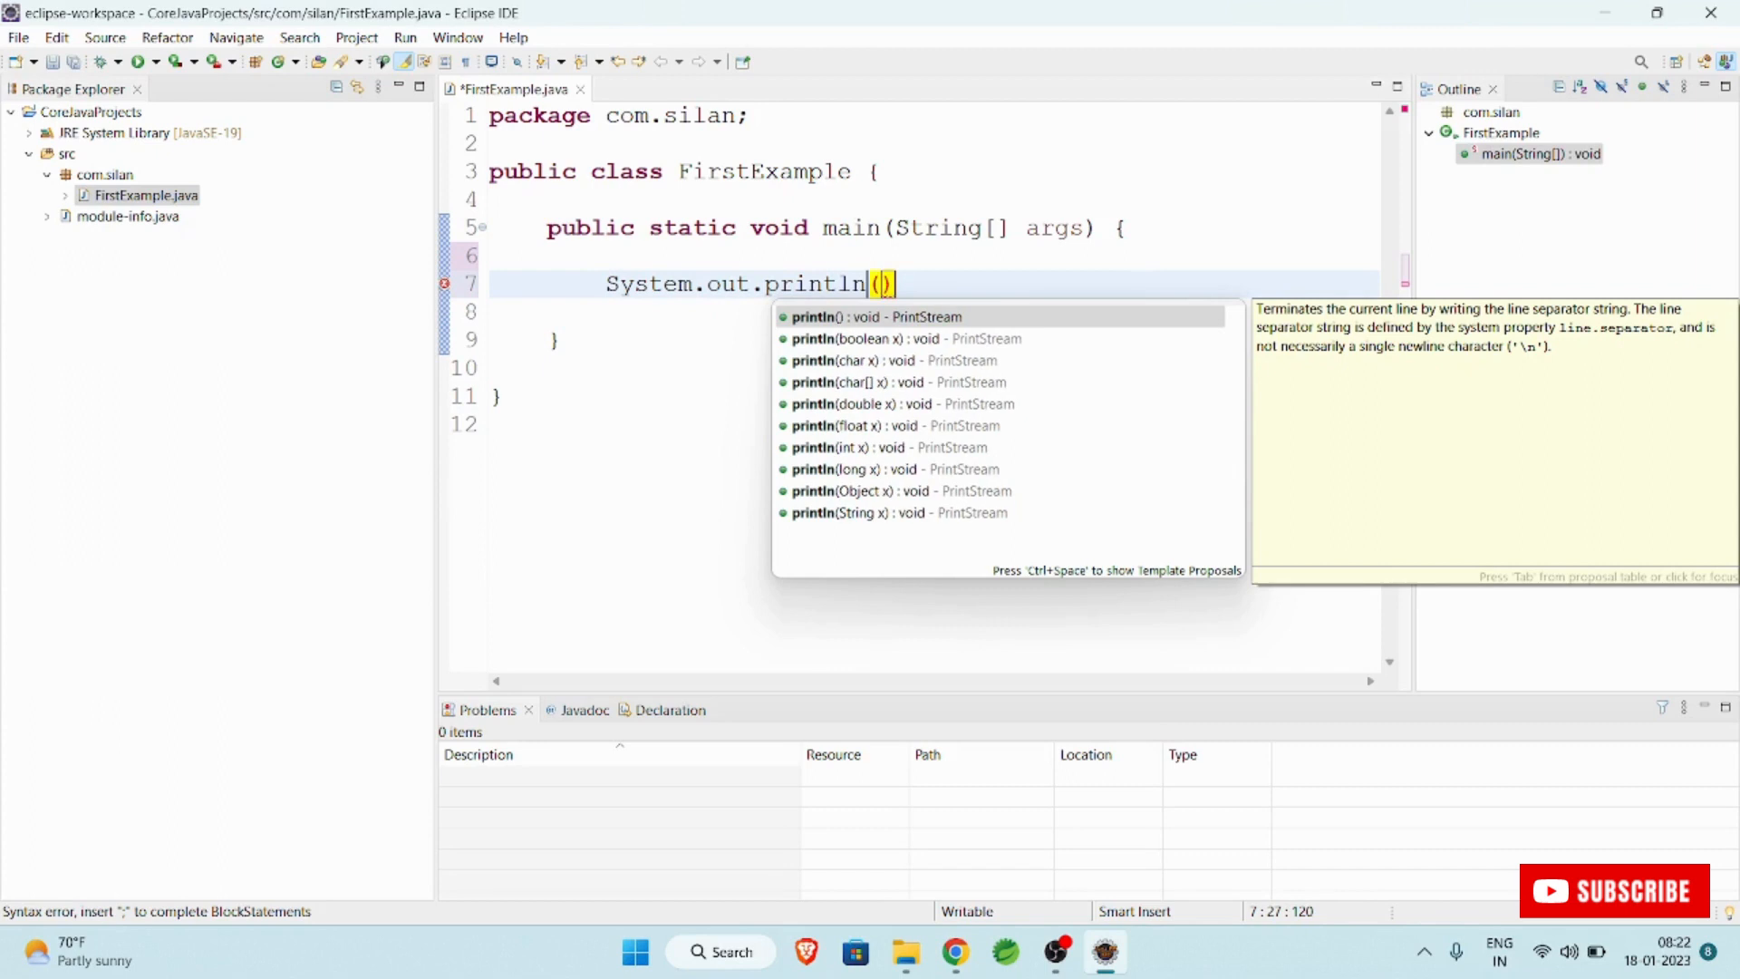
{"action": "type", "text": "\"\")"}
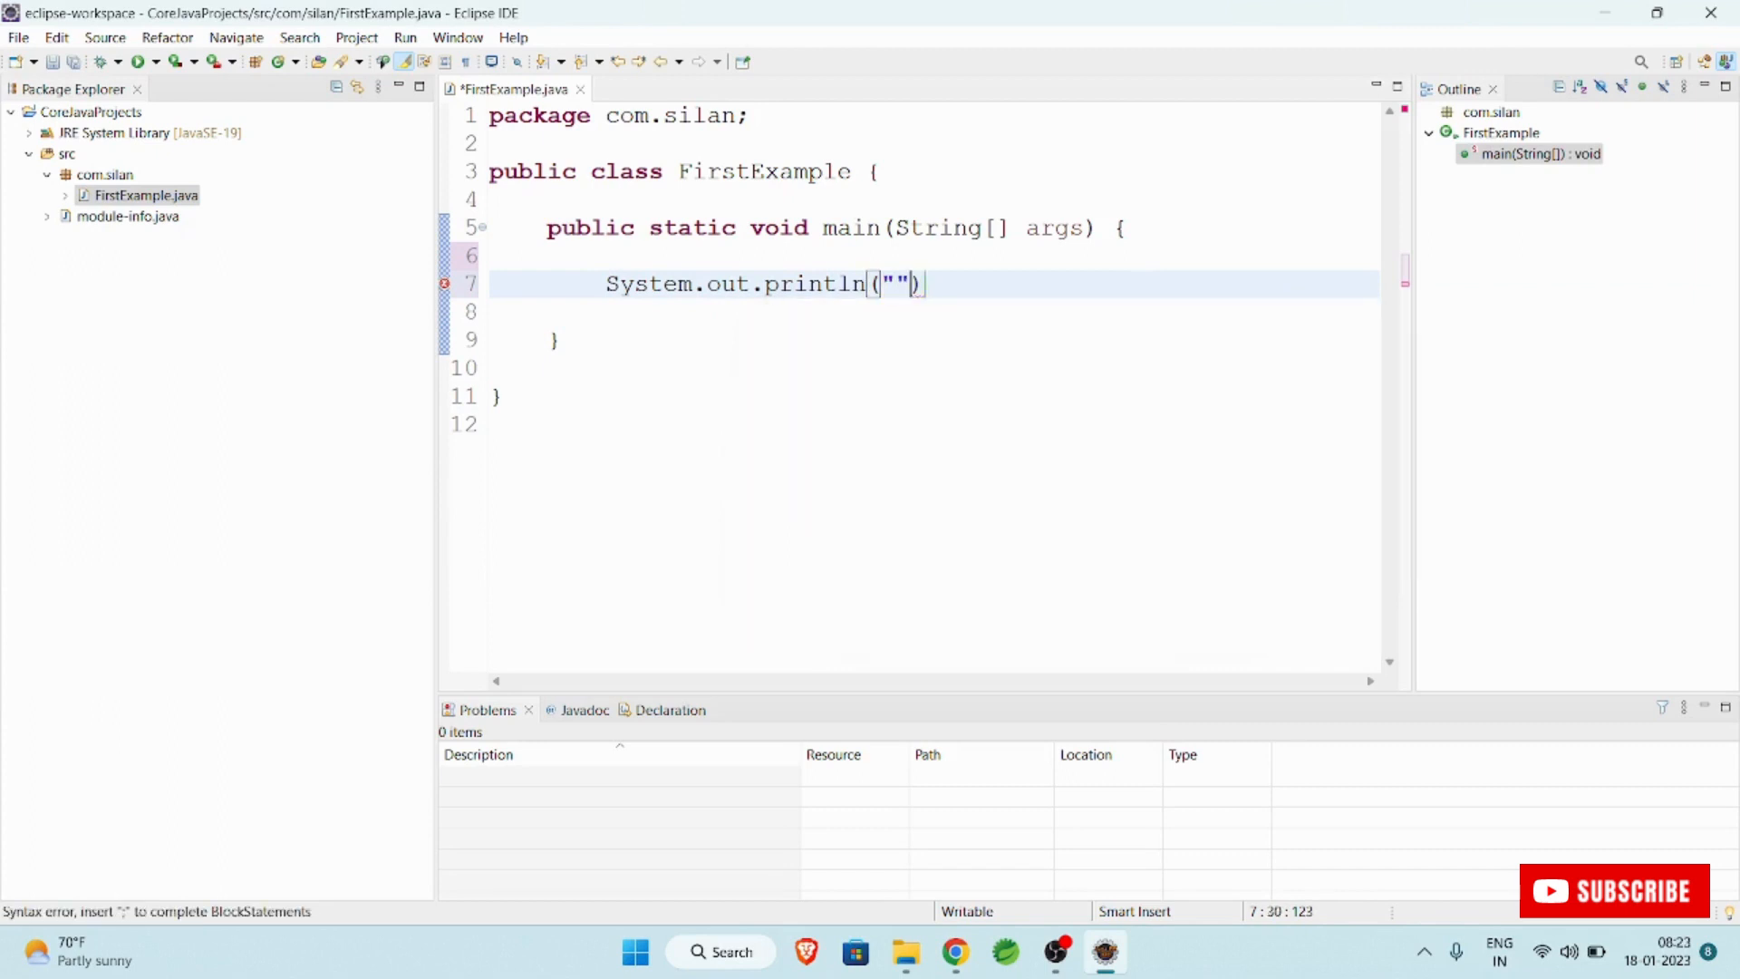
{"action": "key", "text": "Left"}
{"action": "type", "text": "JAV"}
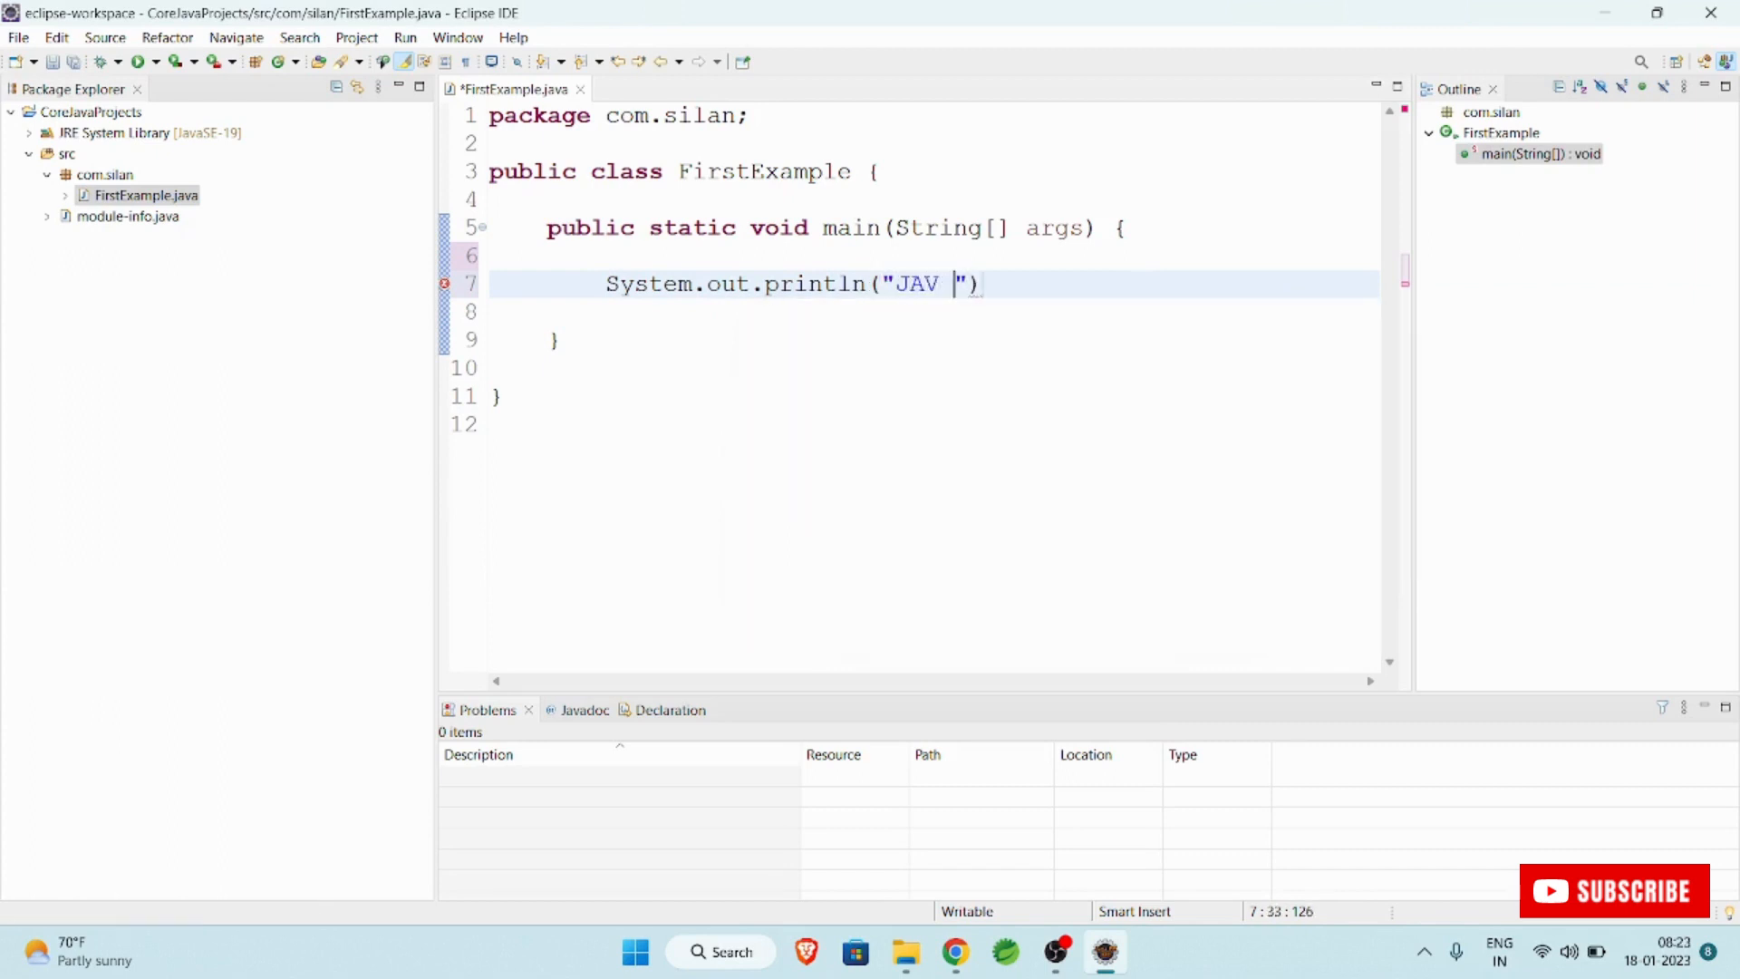
{"action": "key", "text": "BackSpace"}
{"action": "type", "text": "A means SI"}
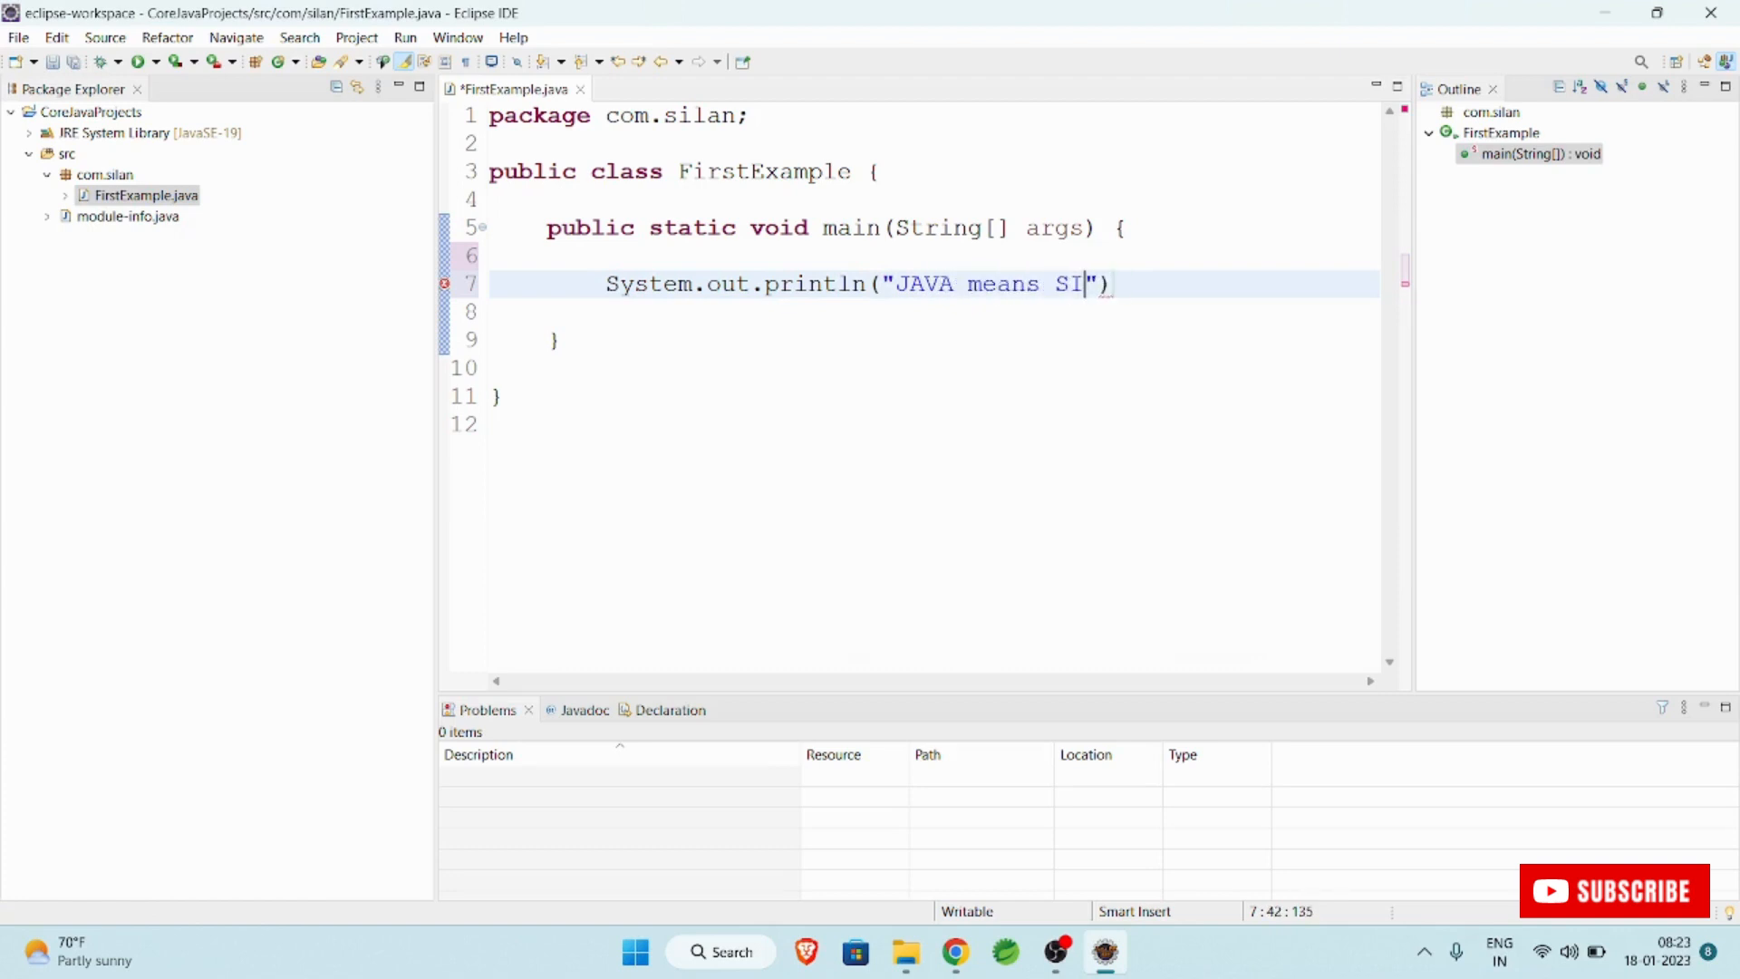
{"action": "key", "text": "BackSpace"}
{"action": "type", "text": "ilan Software"}
{"action": "key", "text": "Right"}
{"action": "key", "text": "Right"}
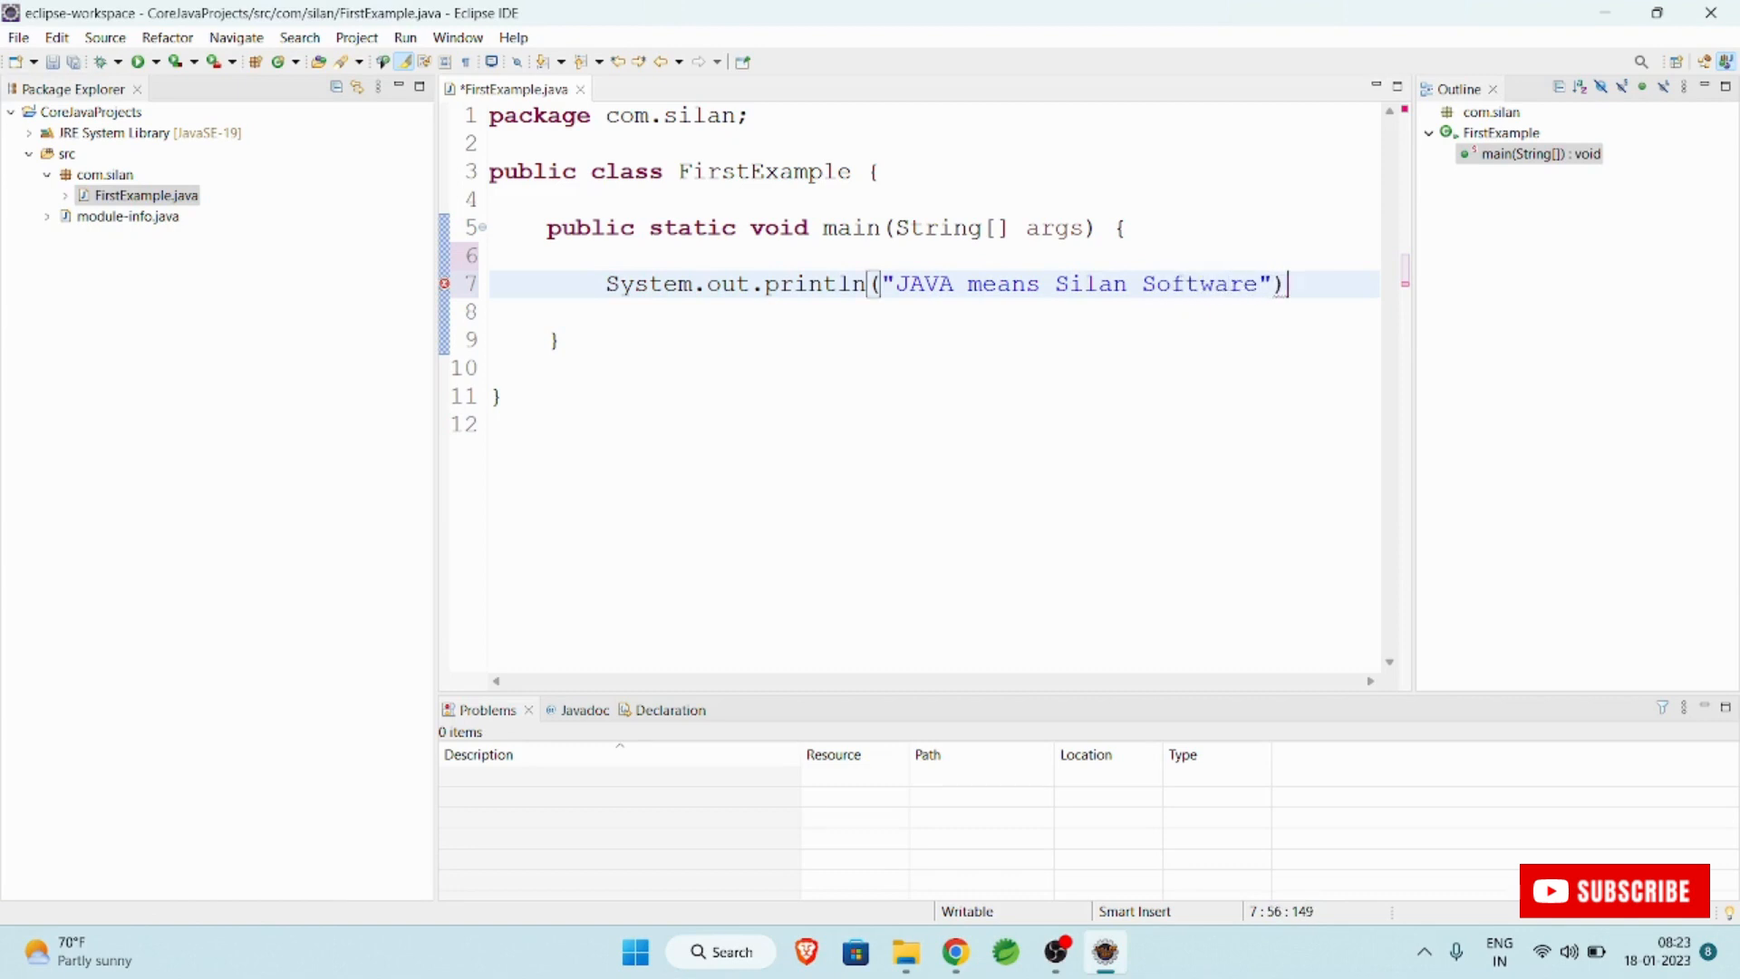
{"action": "type", "text": ";"}
Save and run FirstExample, then select the printed line in the console.
{"action": "key", "text": "ctrl+s"}
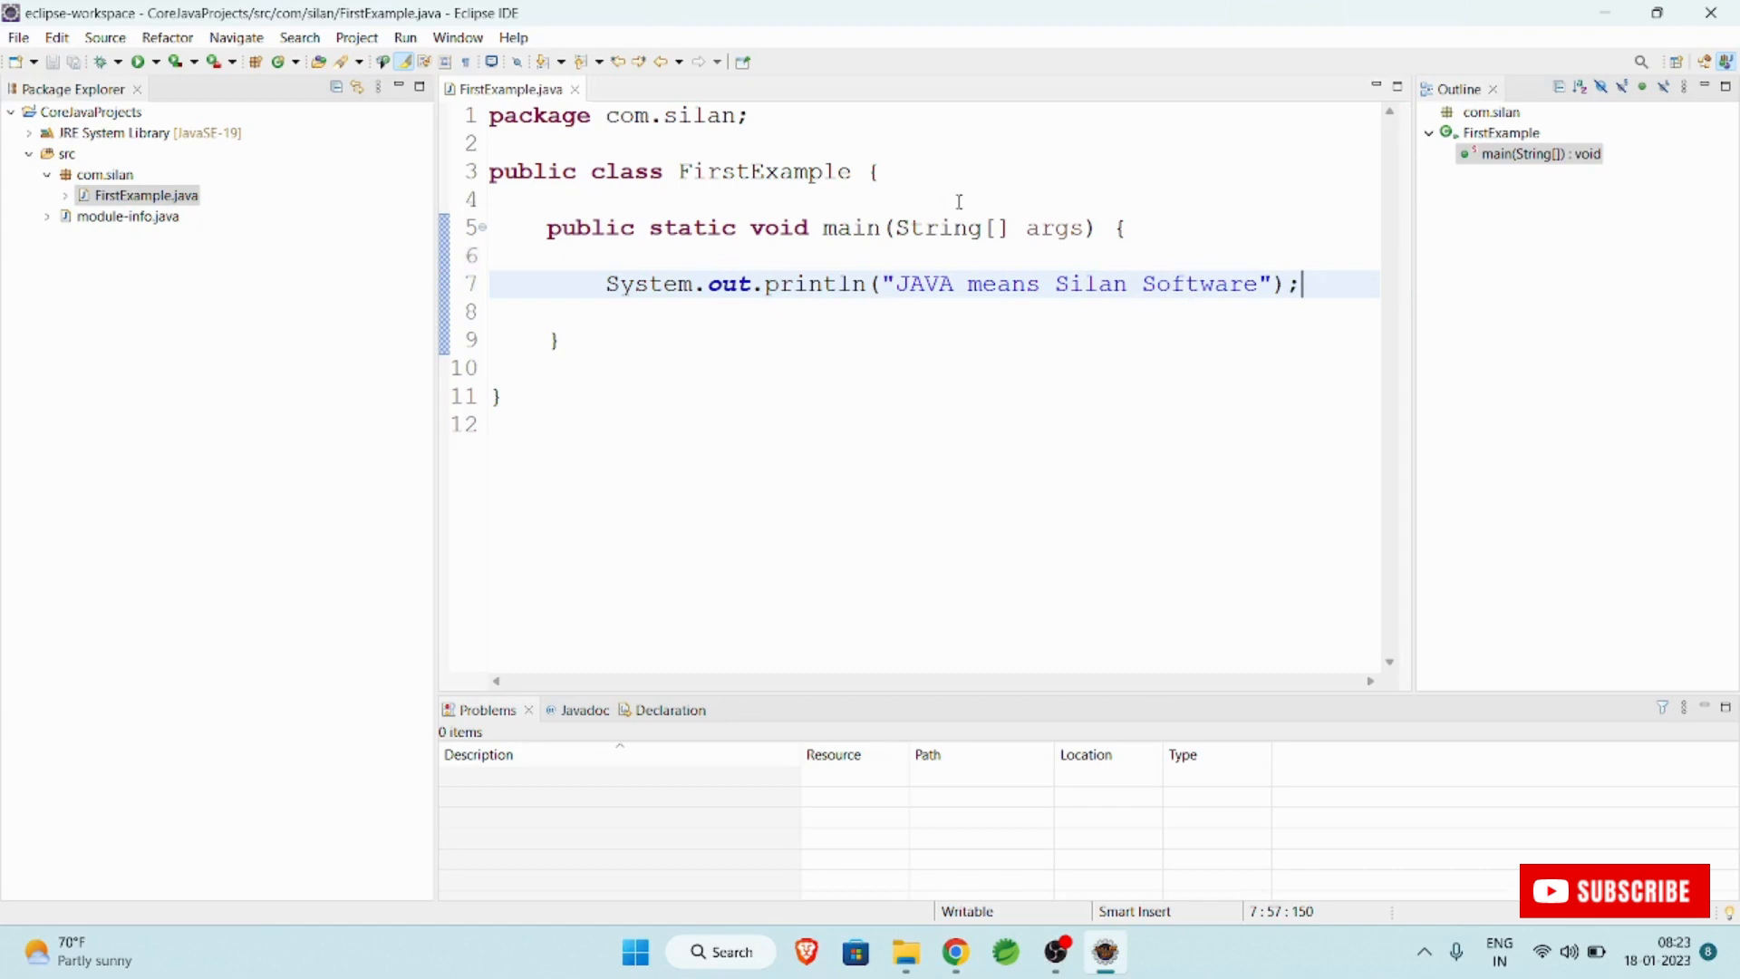
{"action": "left_click", "coordinate": [139, 64]}
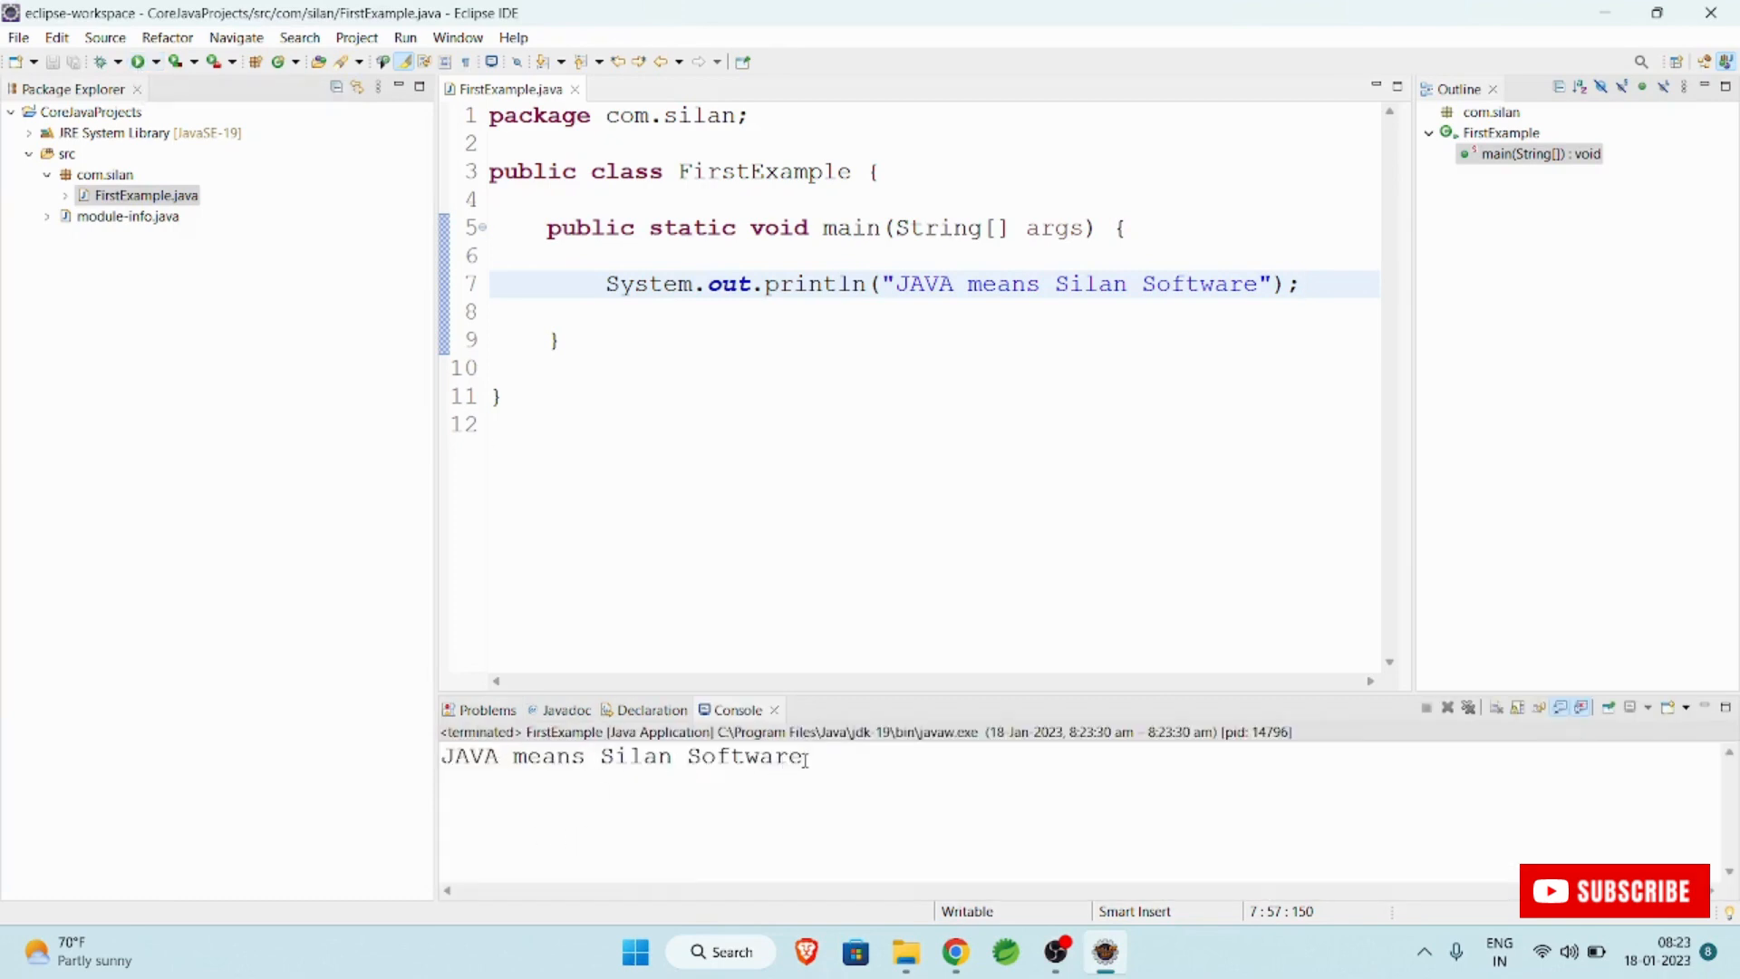
{"action": "left_click_drag", "start_coordinate": [805, 758], "coordinate": [417, 749]}
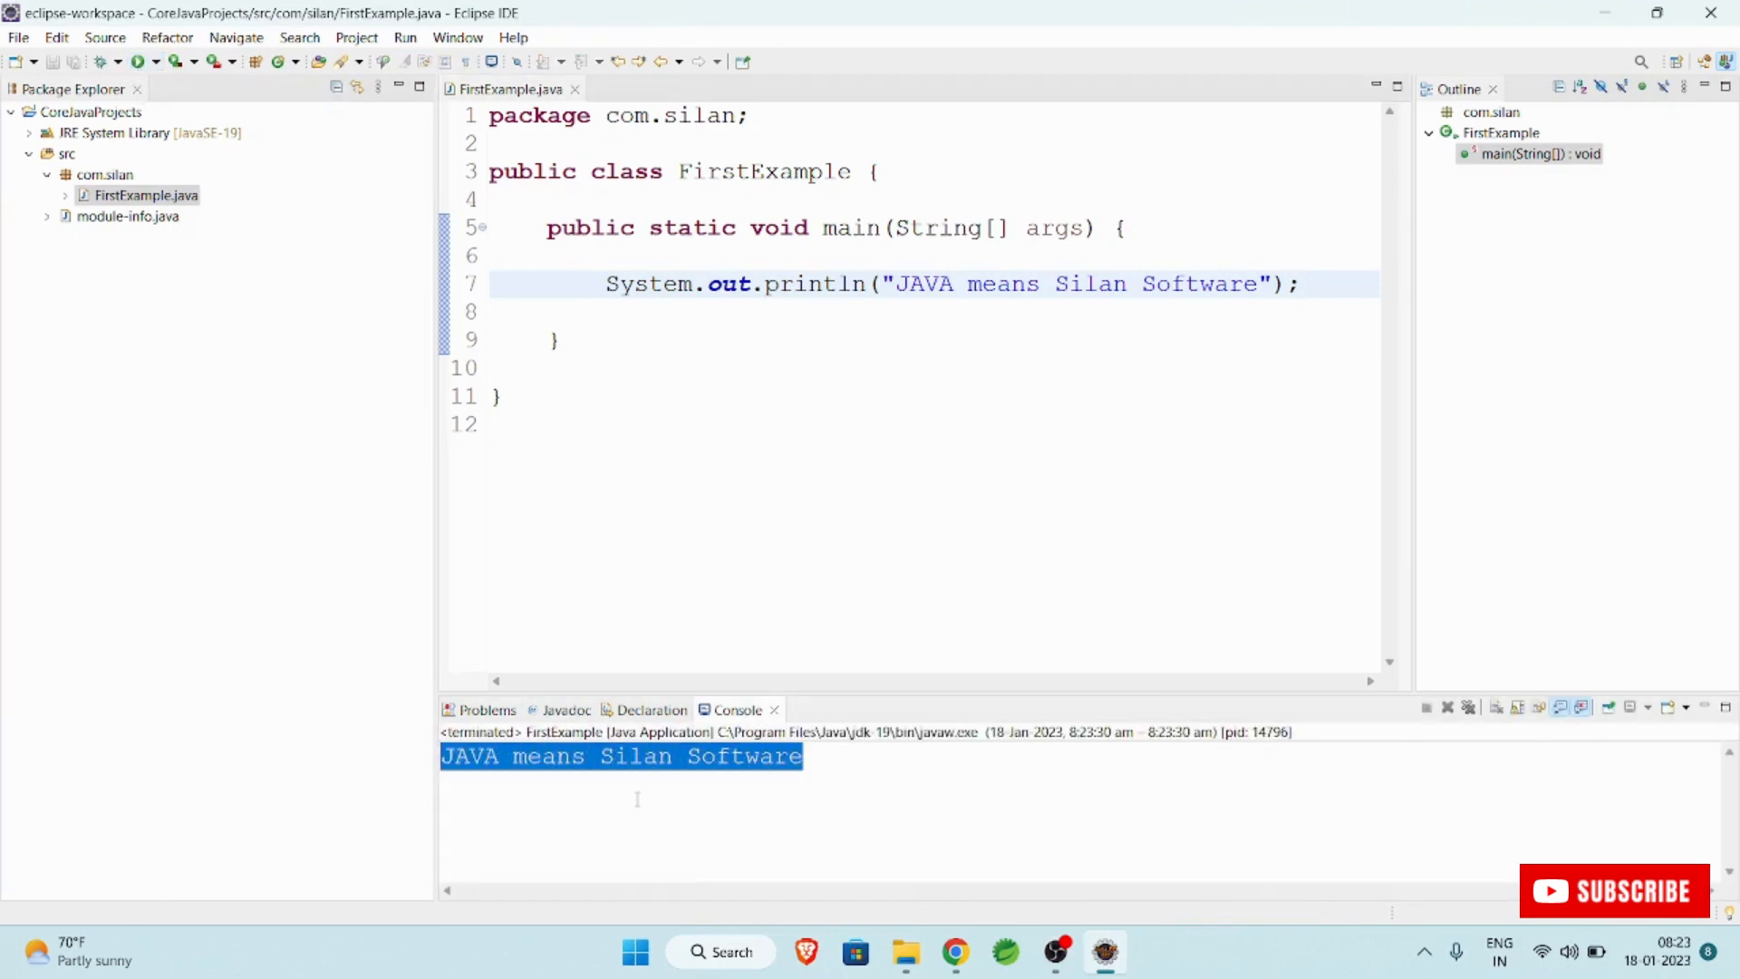